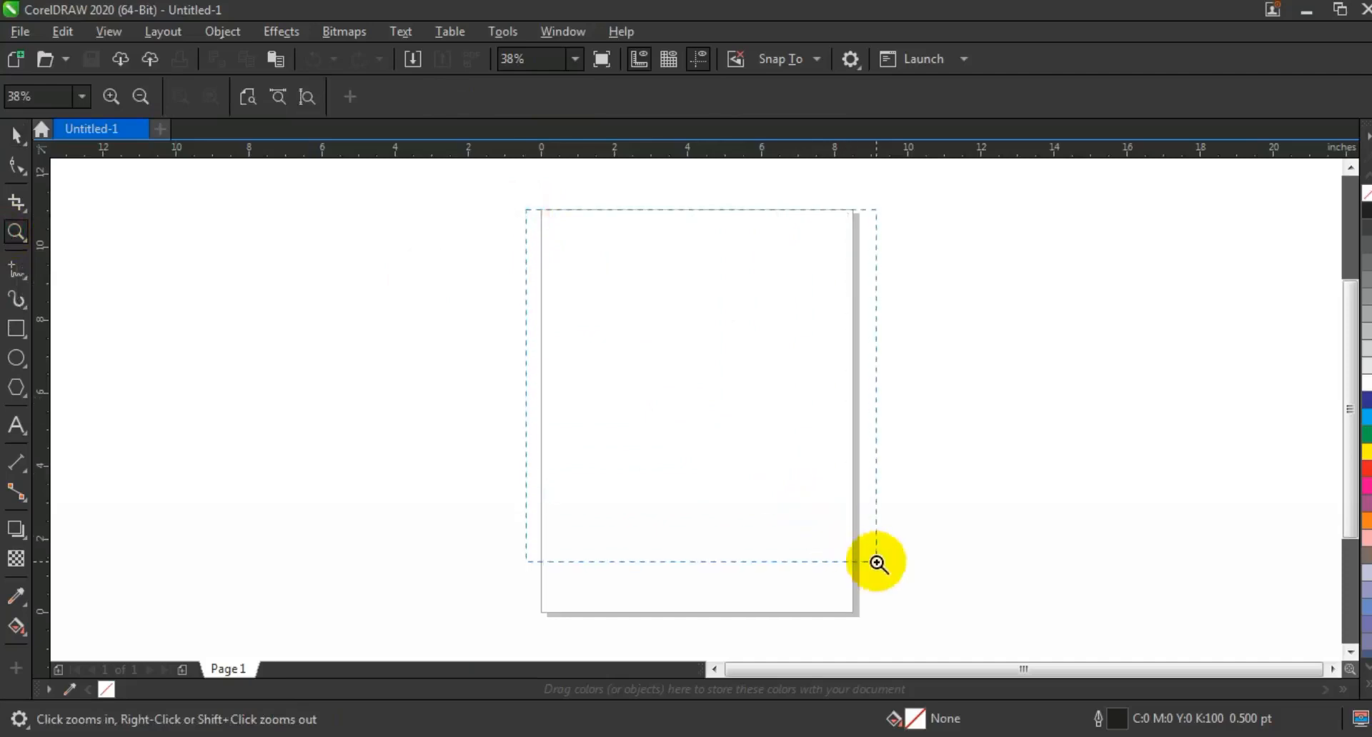
# - Draw a circle about 5.43 inches in diameter on the page with a 2 pt outline
pyautogui.click(17, 359)
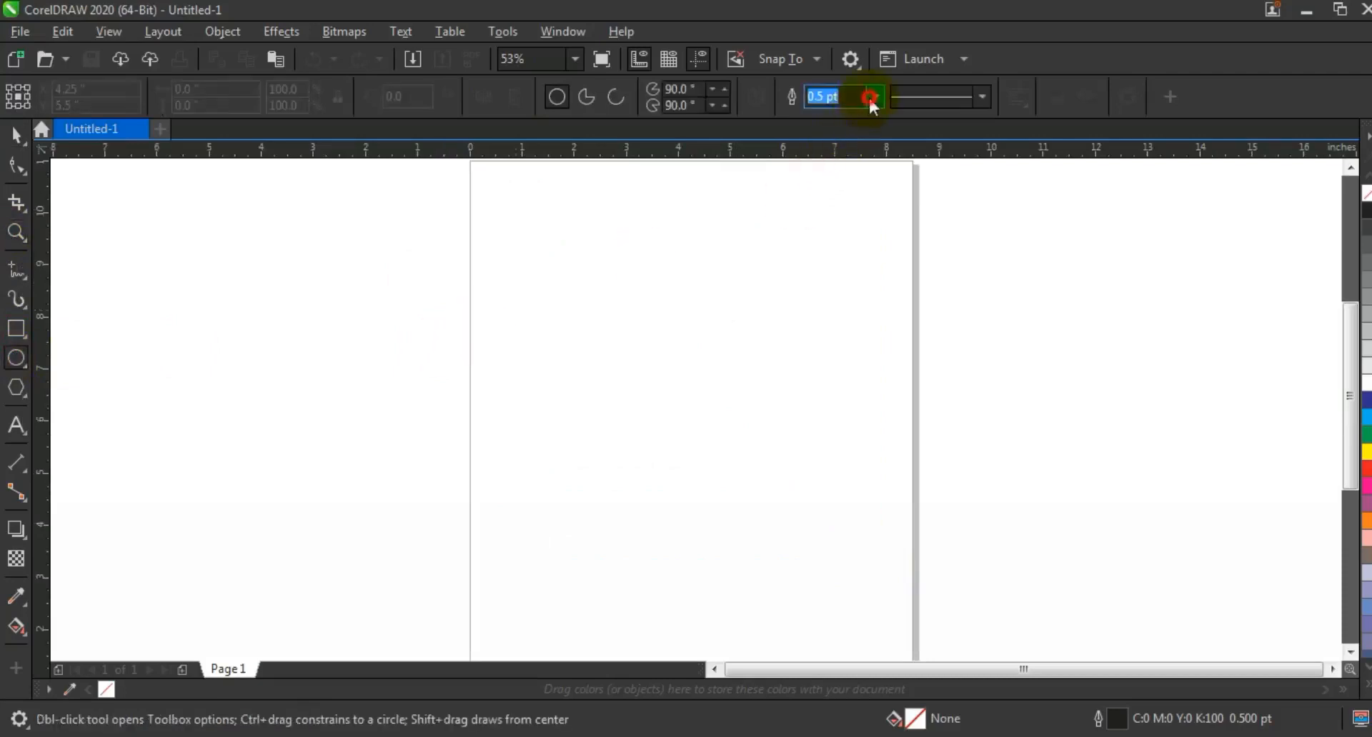
pyautogui.click(873, 107)
pyautogui.click(822, 205)
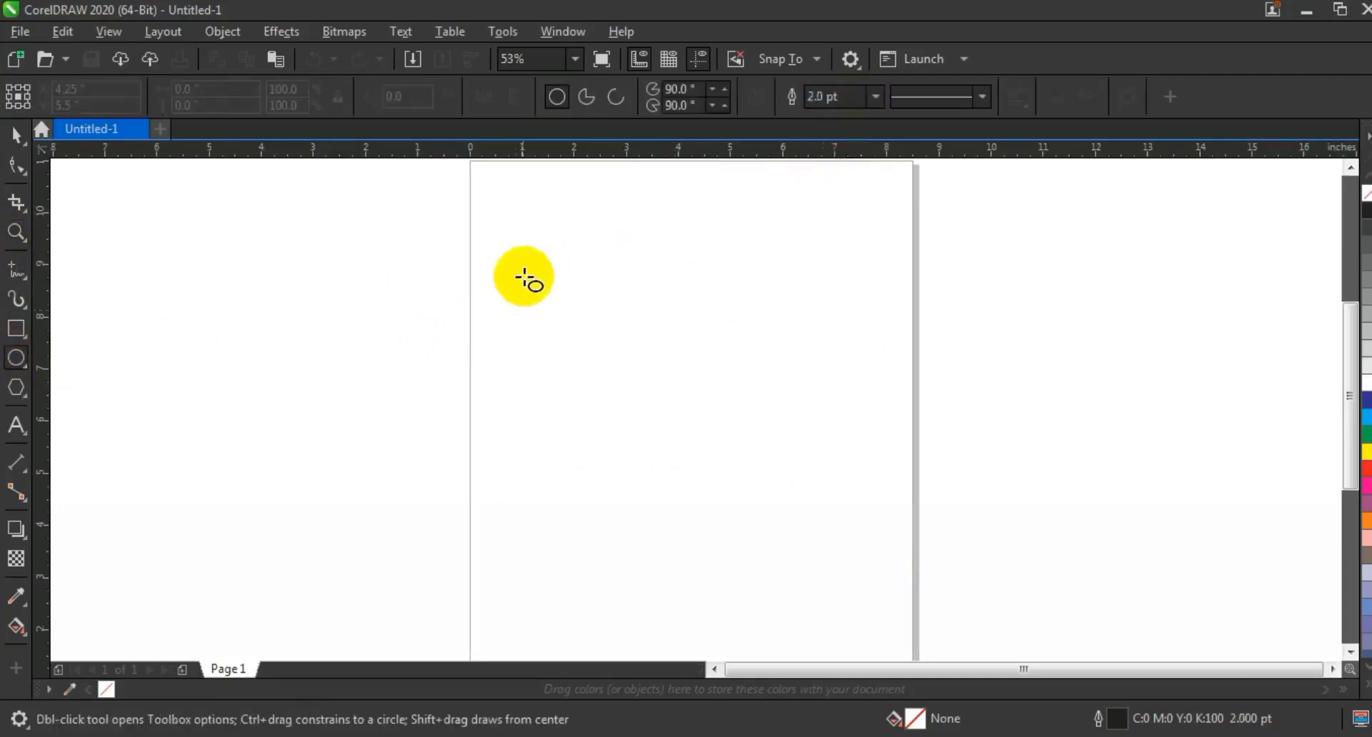
pyautogui.moveTo(526, 258)
pyautogui.mouseDown()
pyautogui.moveTo(566, 379)
pyautogui.moveTo(588, 544)
pyautogui.mouseUp()
pyautogui.click(16, 134)
pyautogui.moveTo(694, 346); pyautogui.dragTo(698, 333)
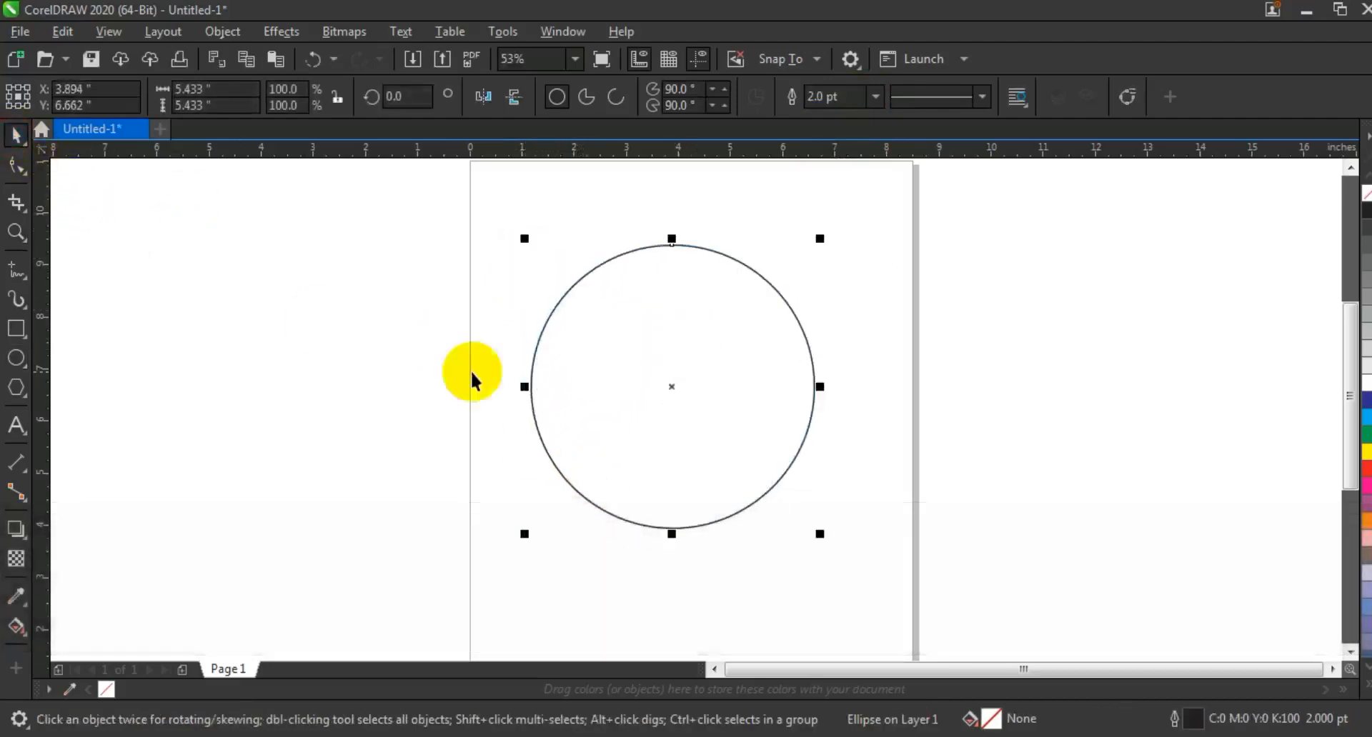
pyautogui.click(419, 380)
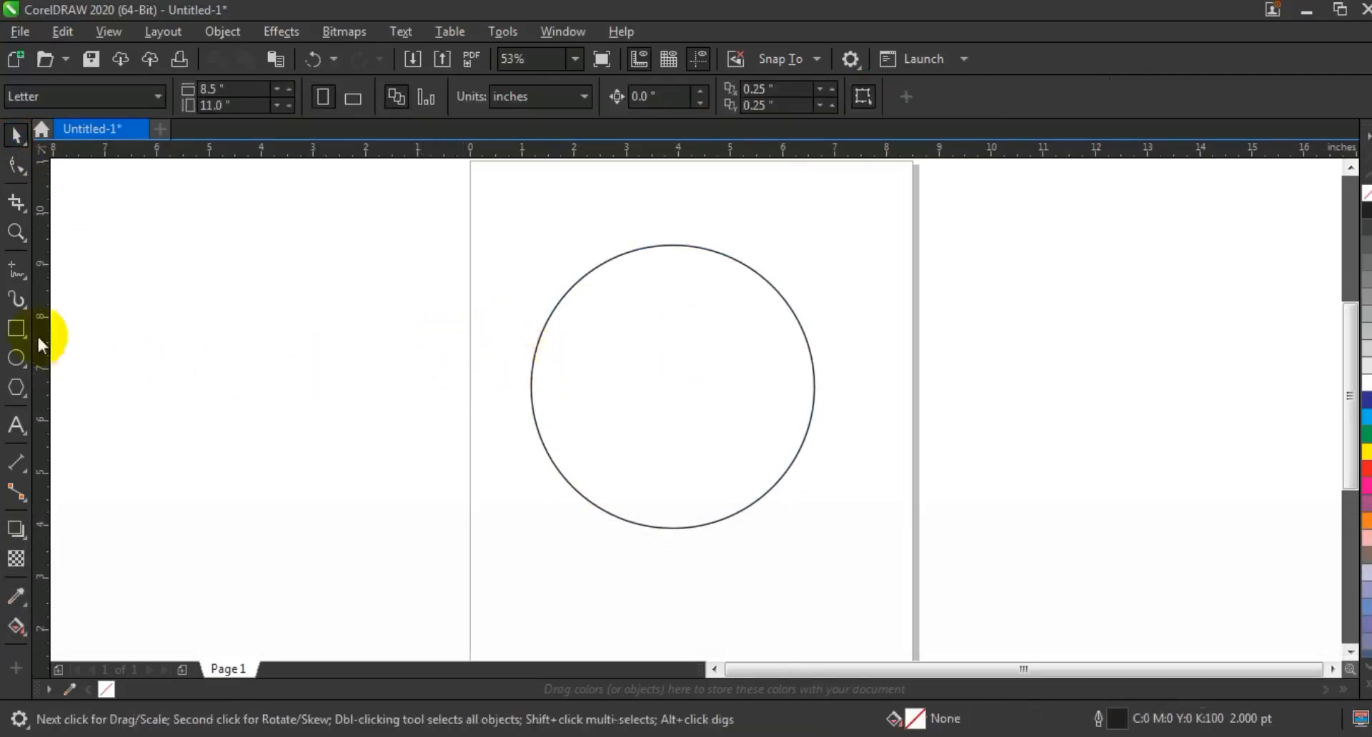
# - Draw a square about 1.34 inches wide beside the page and round all its corners to about 0.222 inches
pyautogui.click(16, 328)
pyautogui.moveTo(255, 291); pyautogui.dragTo(290, 358)
pyautogui.click(16, 232)
pyautogui.moveTo(170, 231); pyautogui.dragTo(392, 398)
pyautogui.click(16, 166)
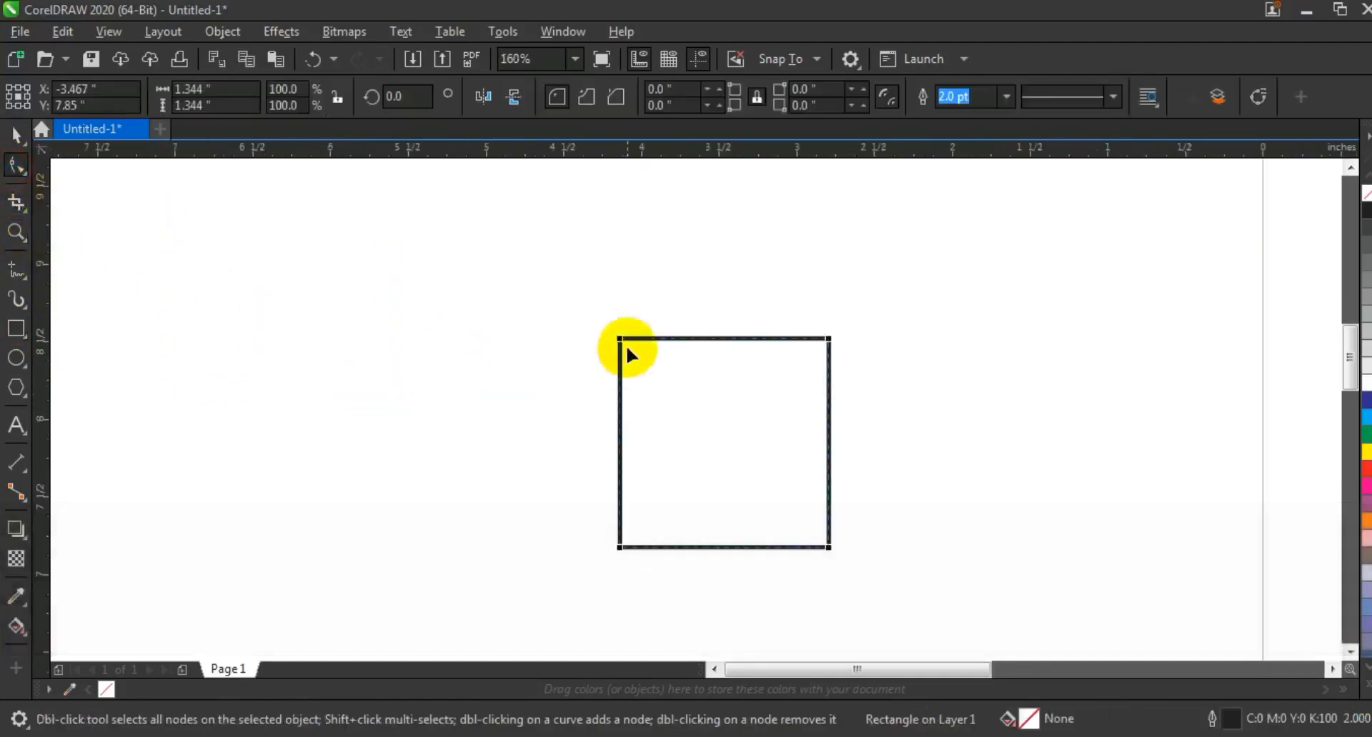
pyautogui.moveTo(619, 342); pyautogui.dragTo(616, 364)
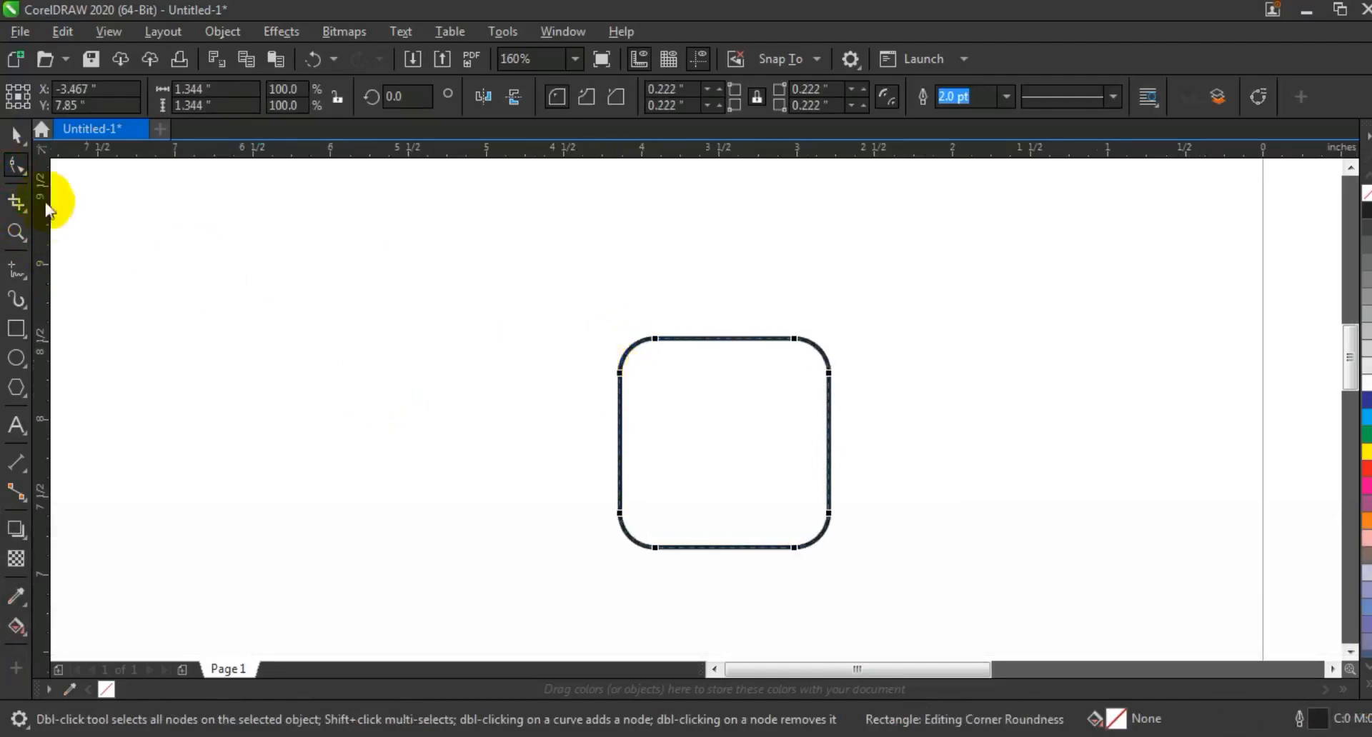
pyautogui.click(17, 136)
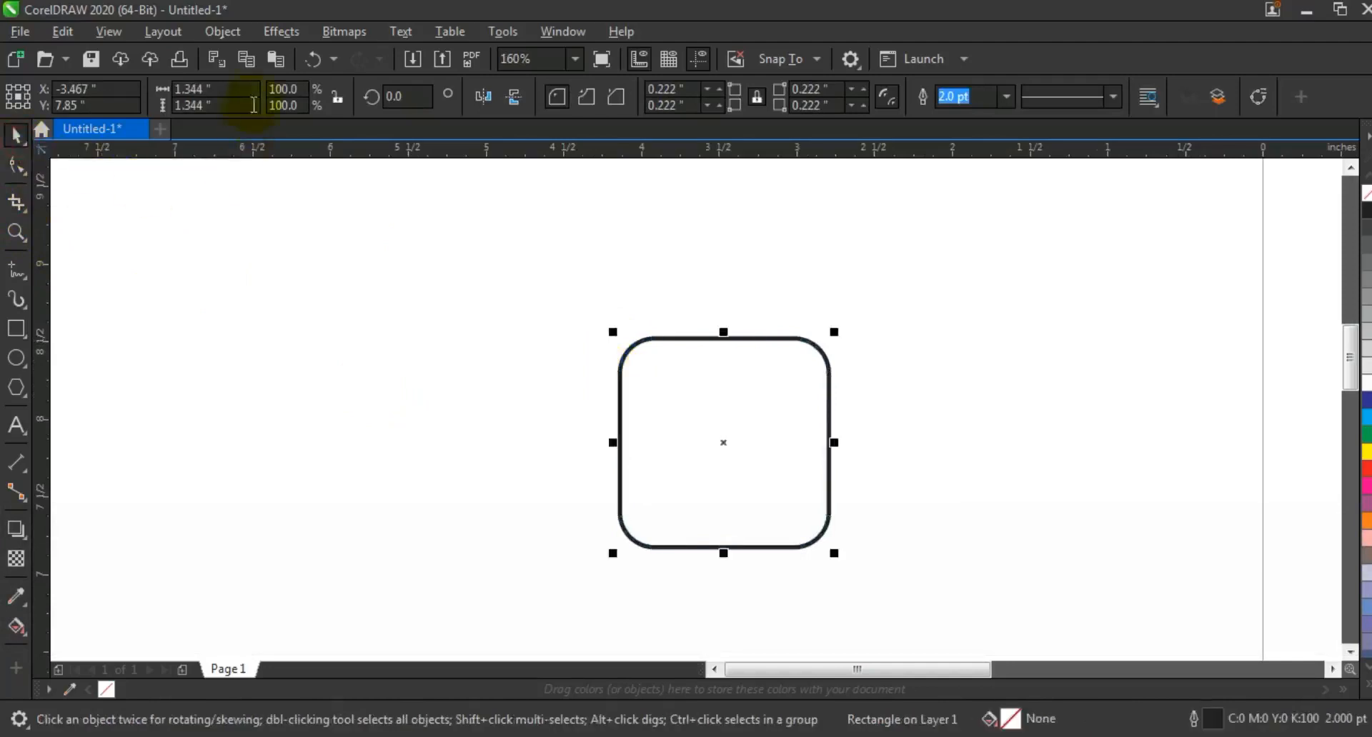
# - Convert the rounded square to curves and add a perspective that widens its base evenly on both sides into a tapered tooth
pyautogui.click(993, 460)
pyautogui.click(748, 401)
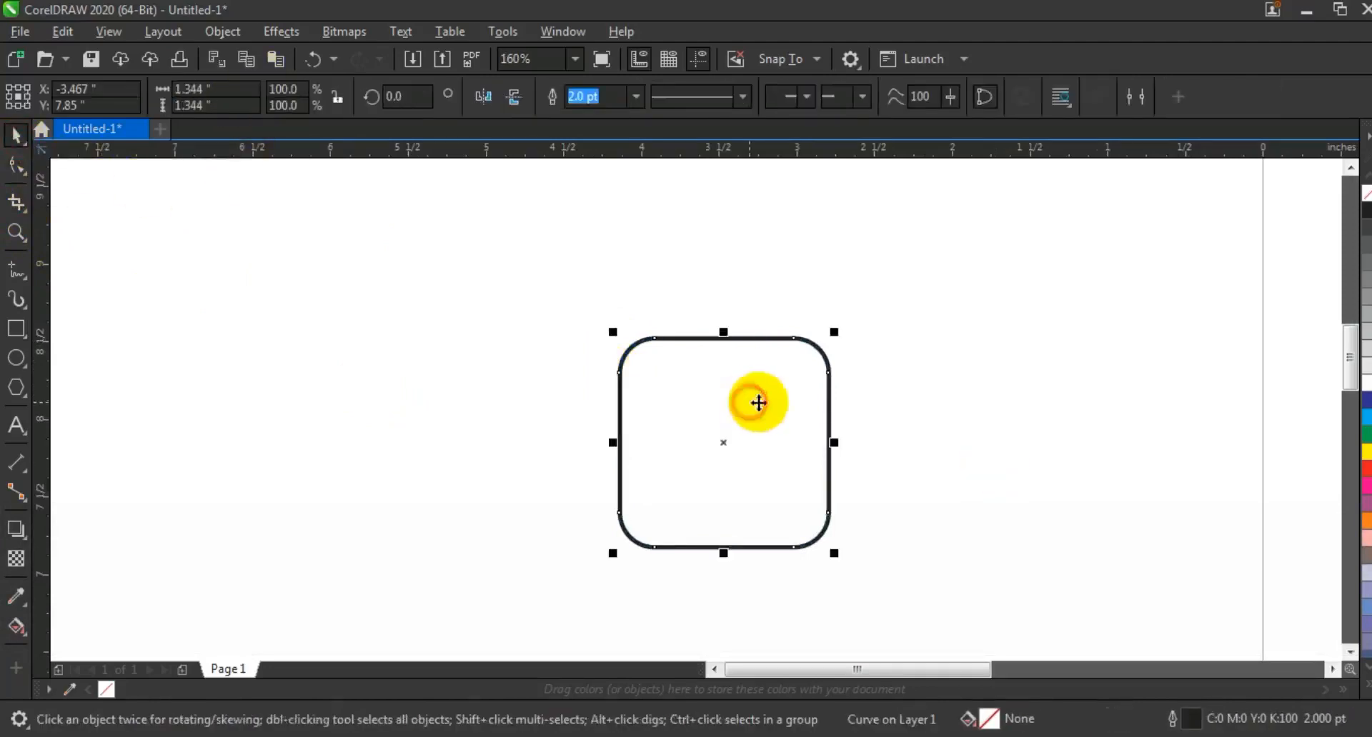
pyautogui.click(223, 32)
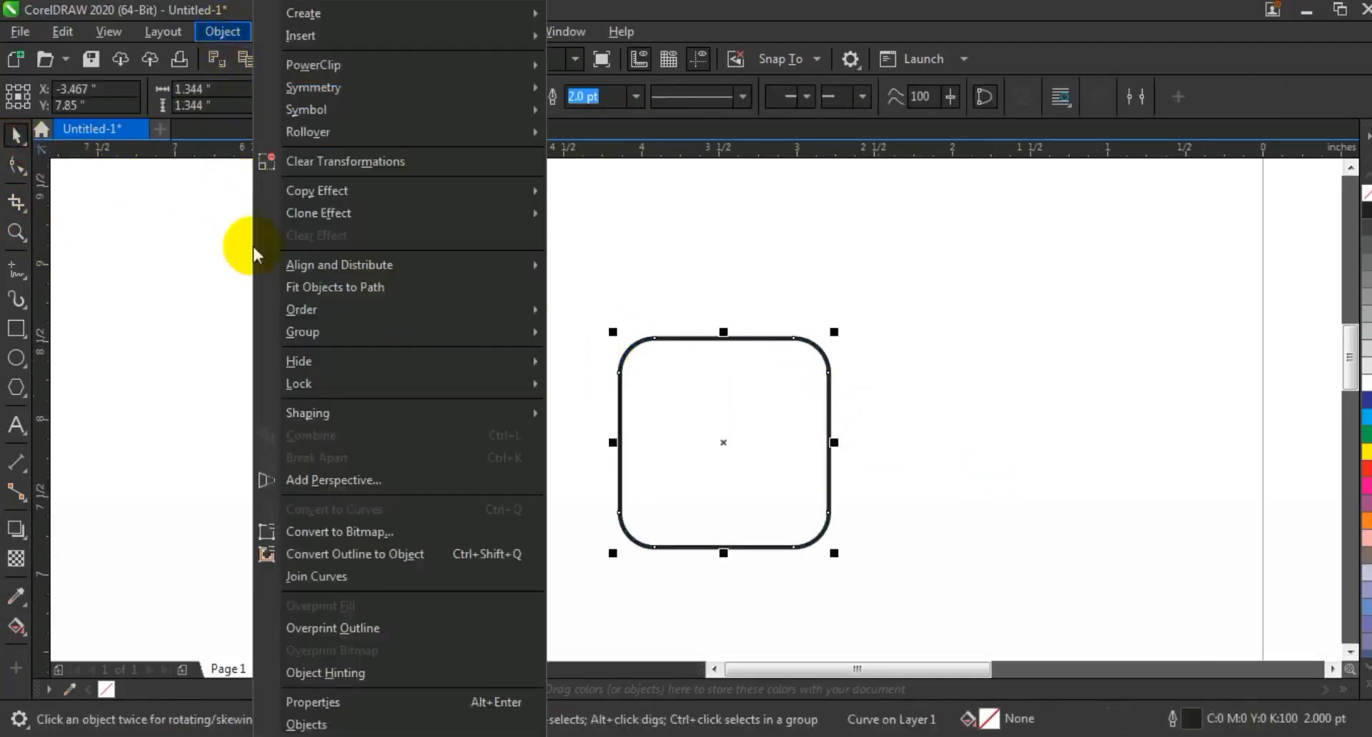
pyautogui.click(293, 481)
pyautogui.moveTo(616, 546); pyautogui.dragTo(597, 546)
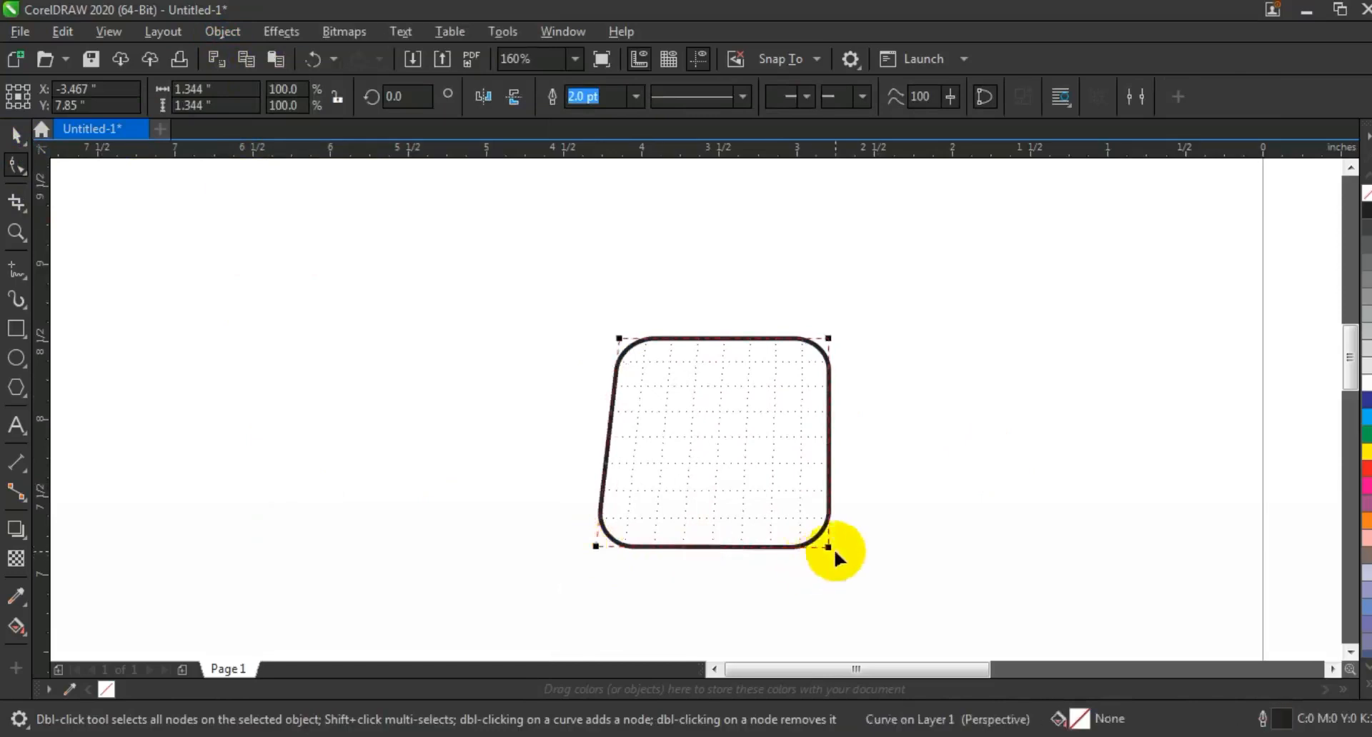
pyautogui.moveTo(830, 547); pyautogui.dragTo(854, 548)
pyautogui.click(10, 142)
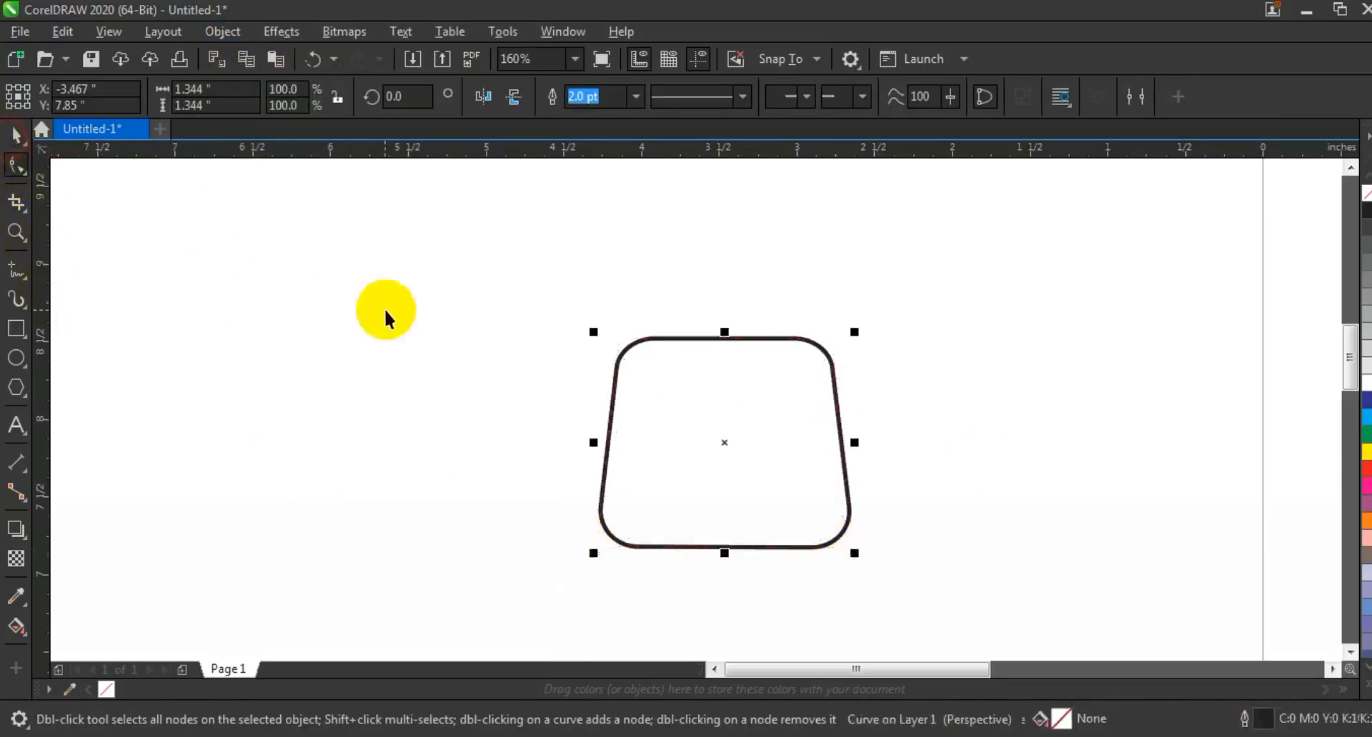
# - Place the tapered tooth over the top edge of the large circle and align their centres along the vertical axis
pyautogui.press('F4')
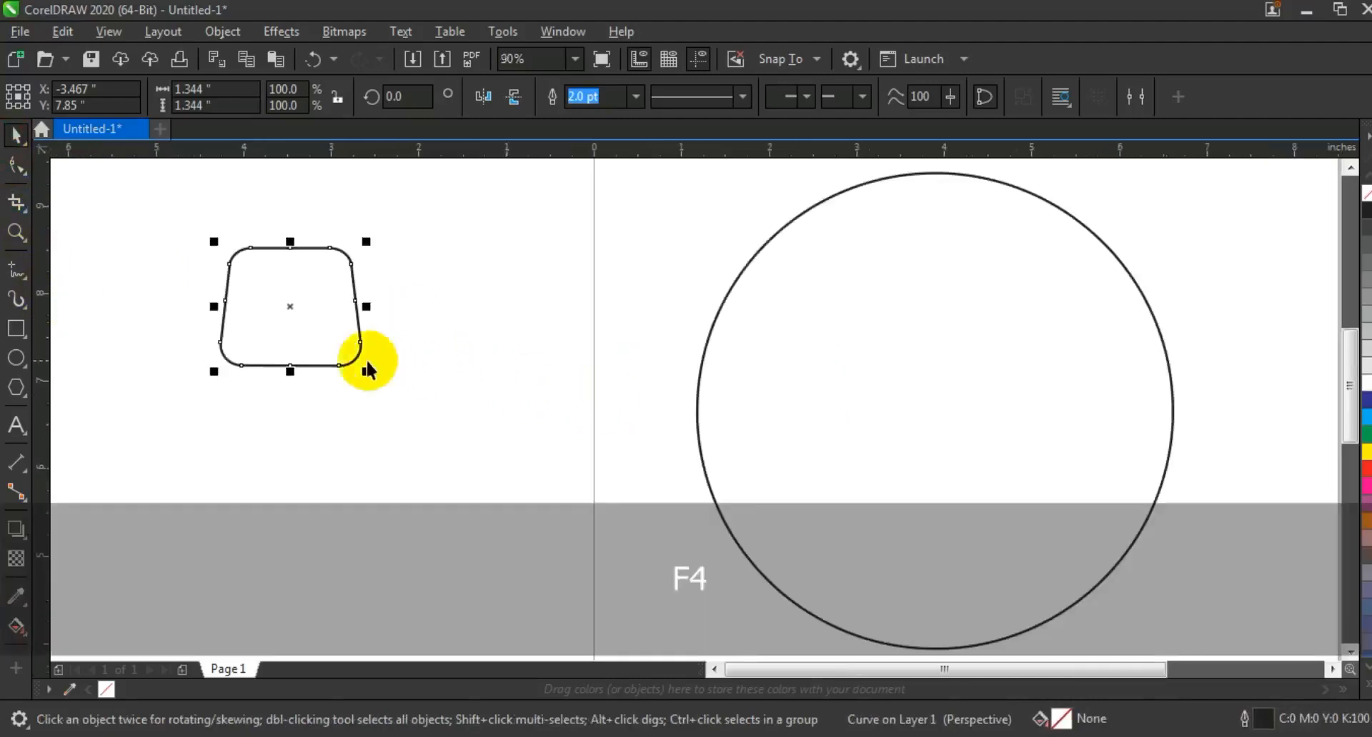
pyautogui.press('F3')
pyautogui.moveTo(337, 353); pyautogui.dragTo(712, 289)
pyautogui.keyDown('shift'); pyautogui.click(733, 311); pyautogui.keyUp('shift')
pyautogui.press('c')
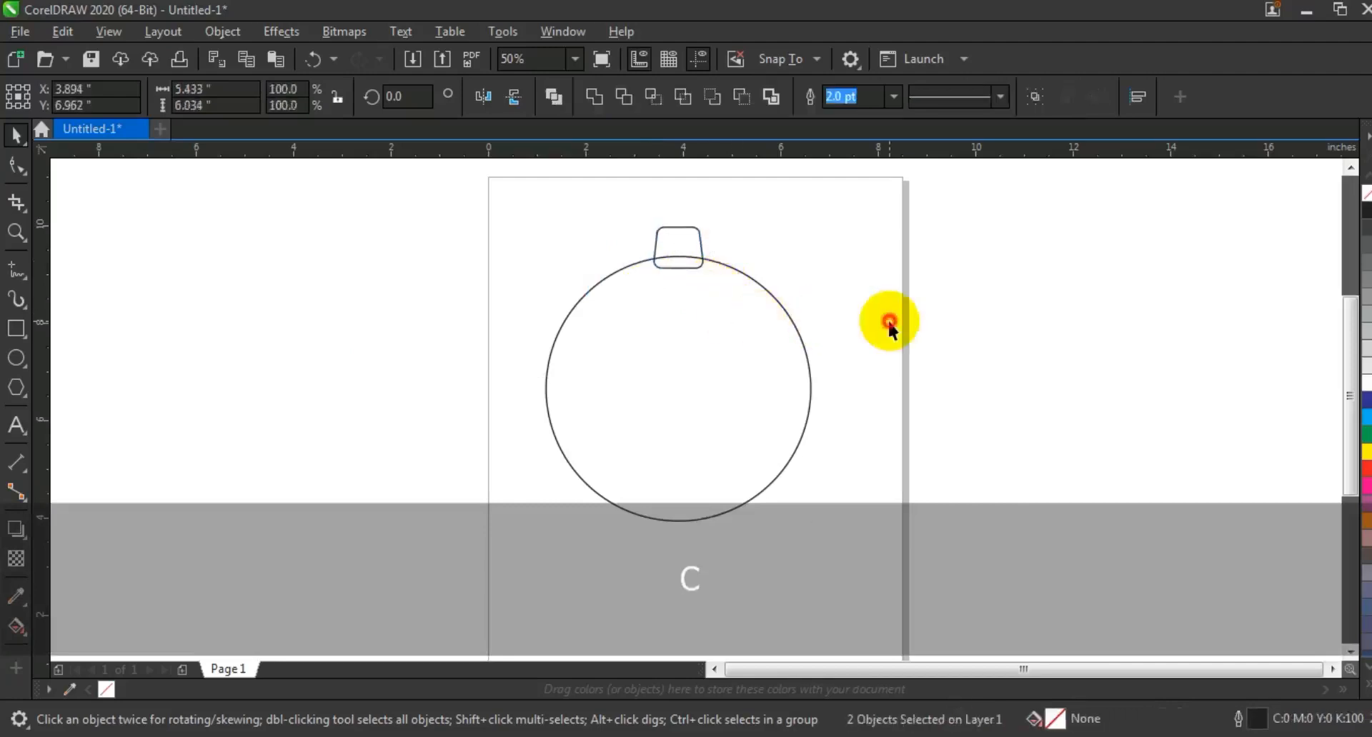
pyautogui.click(887, 319)
# - Mirror a copy of the tooth onto the circle's bottom edge and weld both teeth into one pair centred on the circle
pyautogui.click(682, 246)
pyautogui.moveTo(678, 243); pyautogui.dragTo(679, 523)
pyautogui.keyDown('shift'); pyautogui.click(682, 241); pyautogui.keyUp('shift')
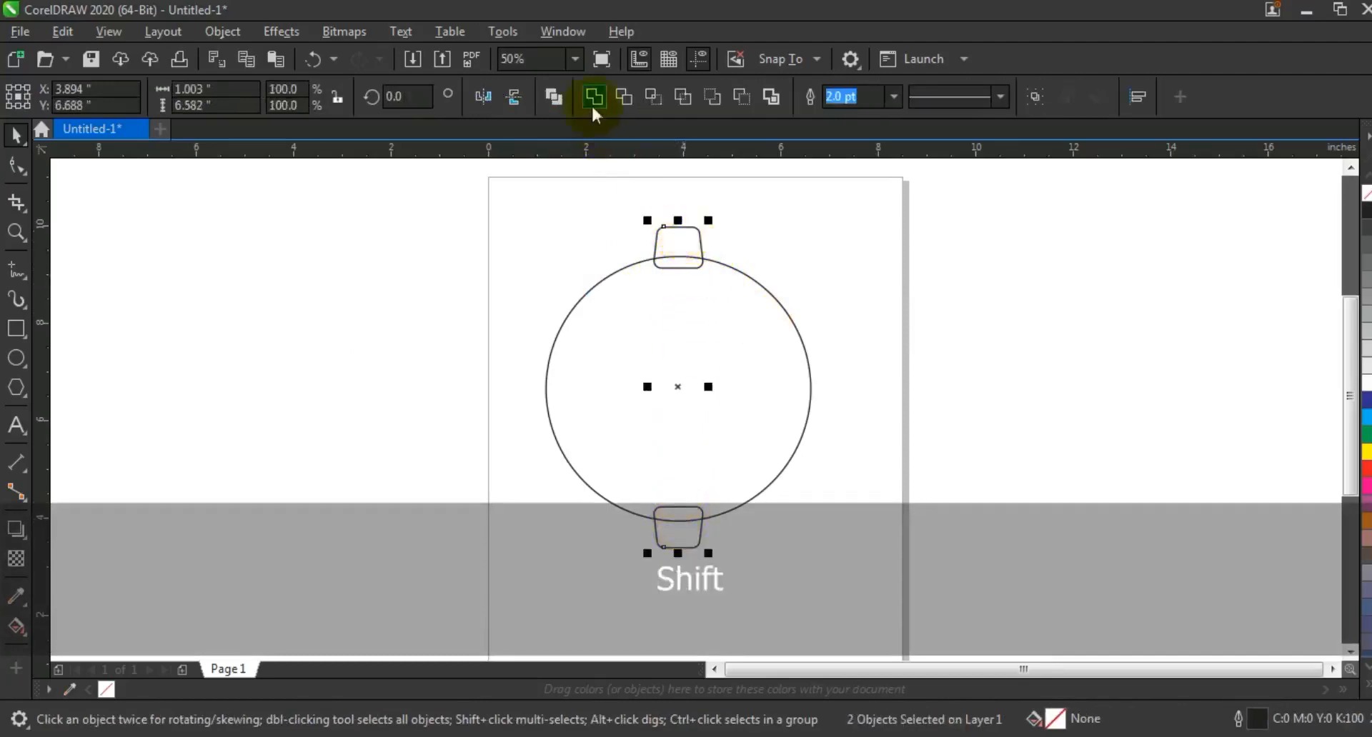
pyautogui.keyDown('shift'); pyautogui.click(718, 263); pyautogui.keyUp('shift')
pyautogui.press('c')
pyautogui.press('e')
pyautogui.click(743, 233)
# - Add two rotated copies of the tooth pair on the circle's diagonals, at 315 and 45 degrees
pyautogui.click(683, 238)
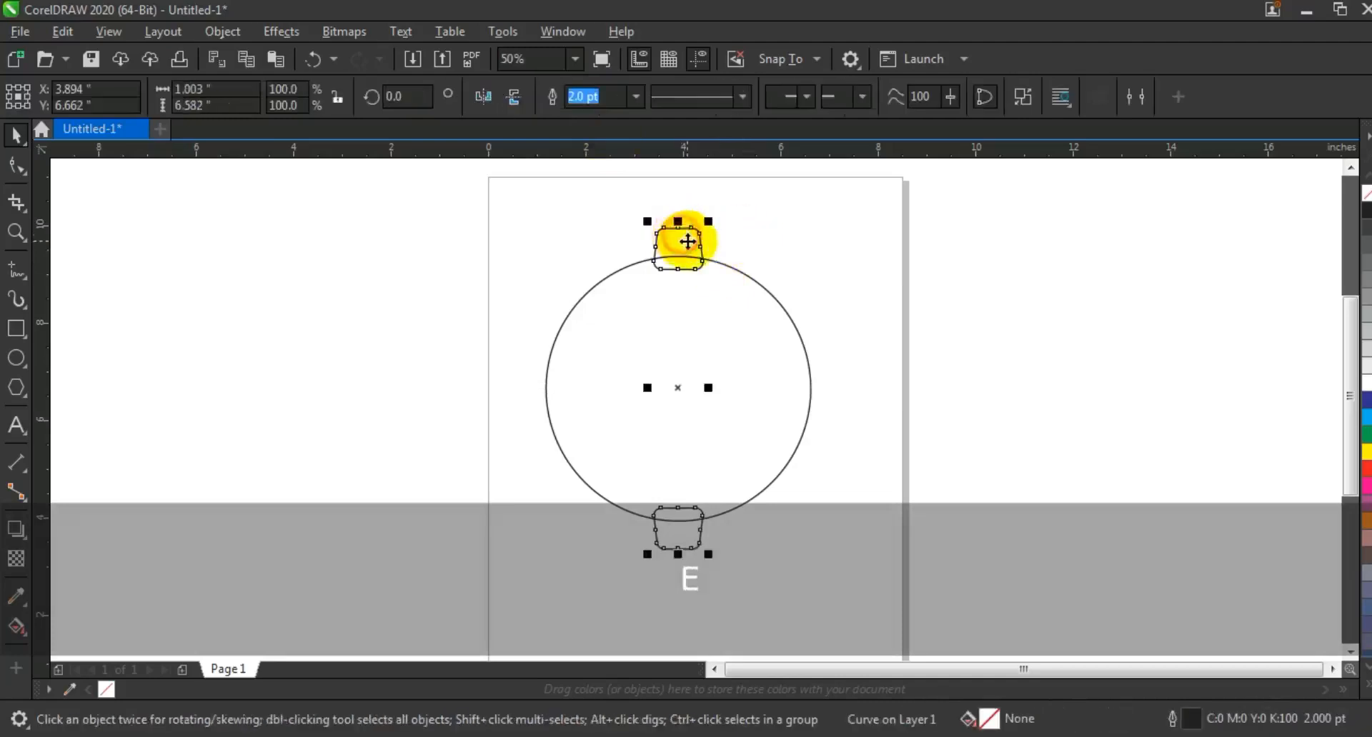
pyautogui.click(686, 238)
pyautogui.moveTo(714, 226); pyautogui.dragTo(779, 306)
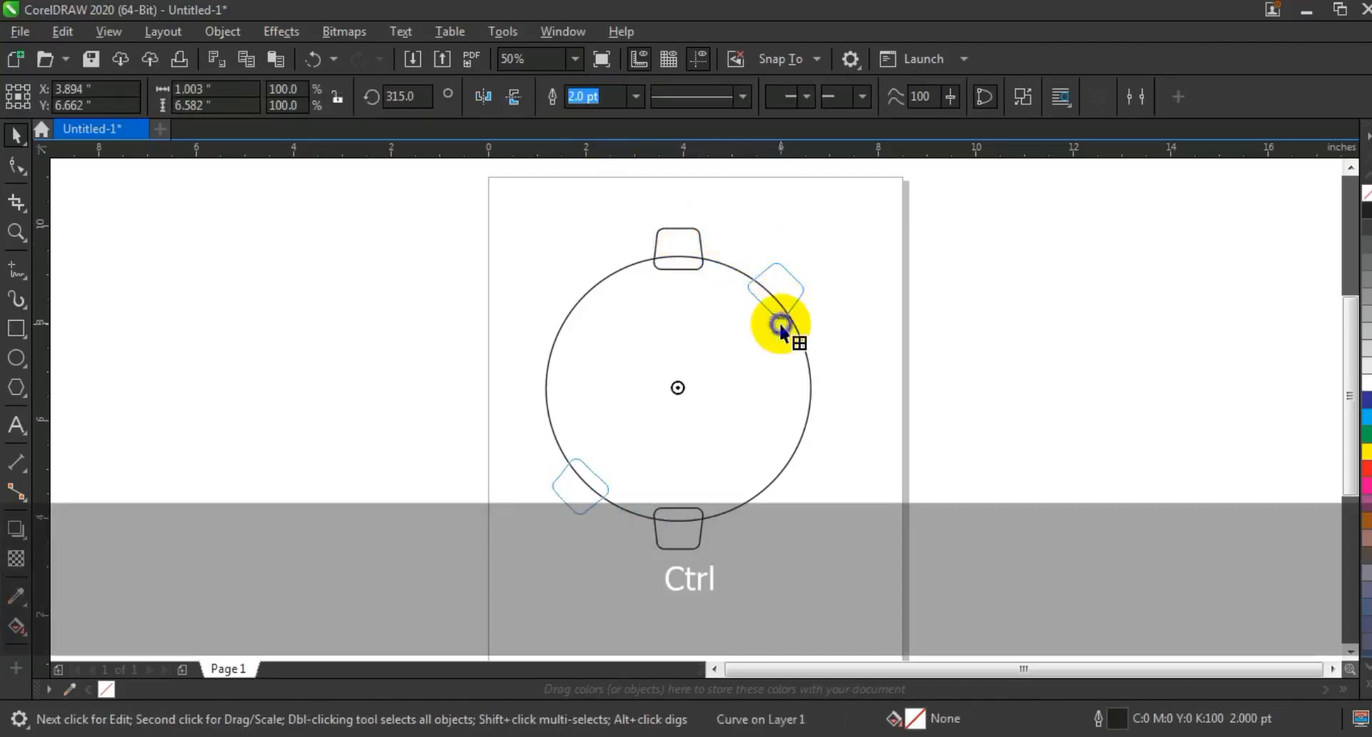
pyautogui.moveTo(781, 327); pyautogui.dragTo(804, 318)
pyautogui.moveTo(806, 253); pyautogui.dragTo(532, 258)
pyautogui.rightClick(533, 258)
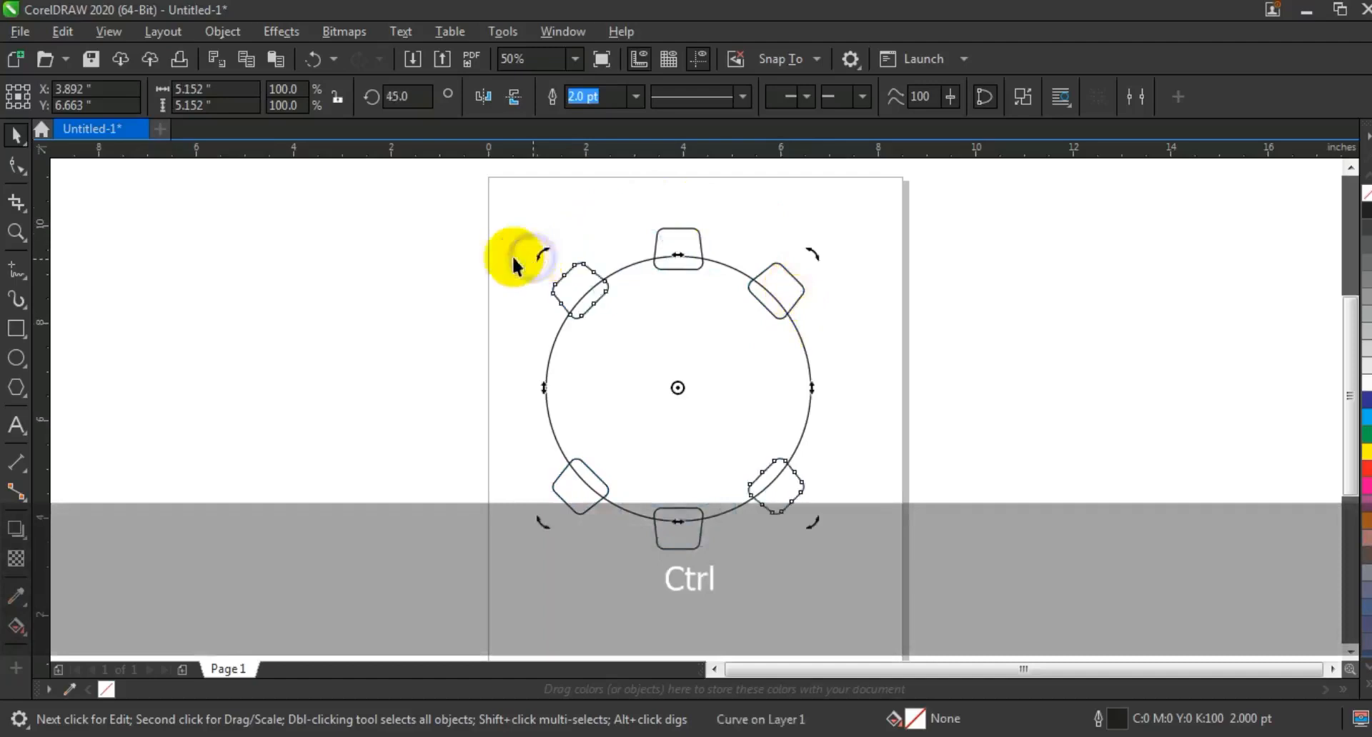
pyautogui.click(444, 253)
# - Add a copy of the vertical tooth pair rotated to 270 degrees for the circle's two sides
pyautogui.doubleClick(684, 238)
pyautogui.moveTo(709, 226); pyautogui.dragTo(745, 413)
pyautogui.rightClick(745, 413)
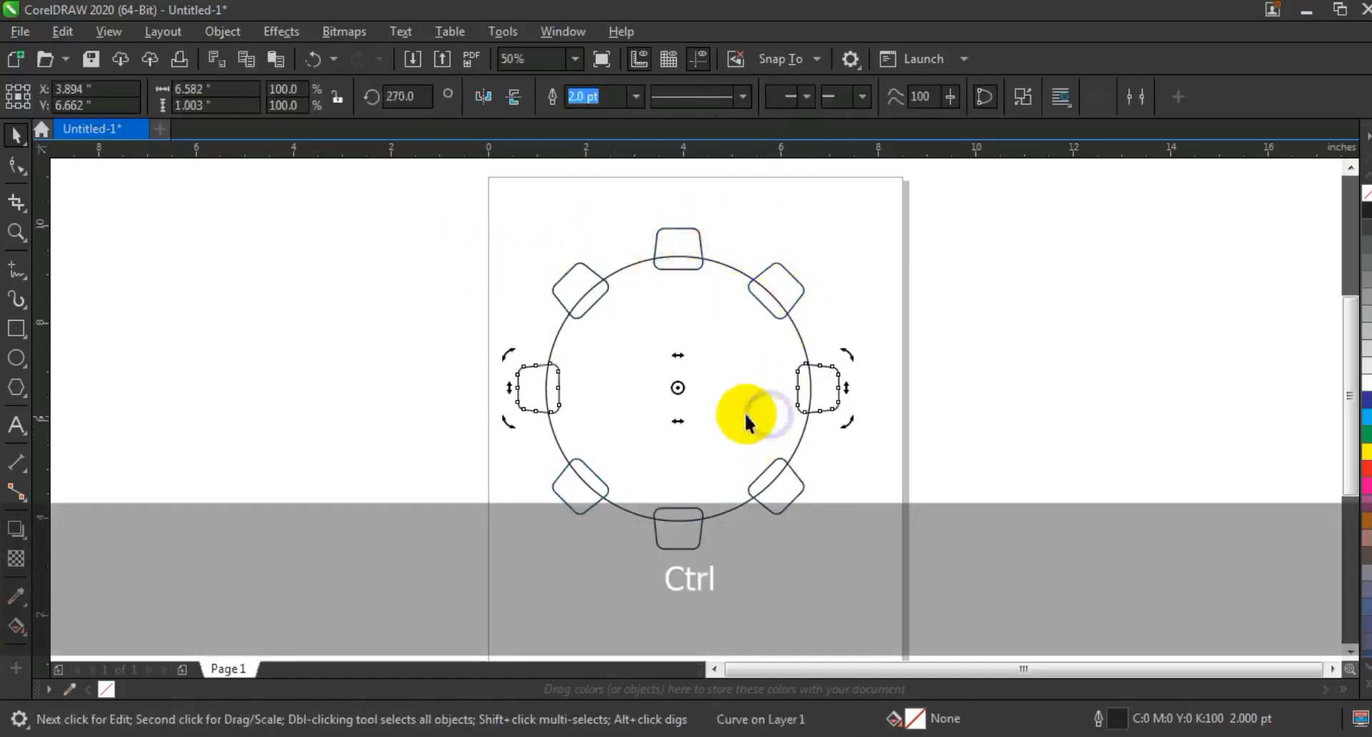
pyautogui.click(475, 331)
# - Weld all the tooth pairs and the circle into a single gear outline
pyautogui.moveTo(428, 220); pyautogui.dragTo(851, 563)
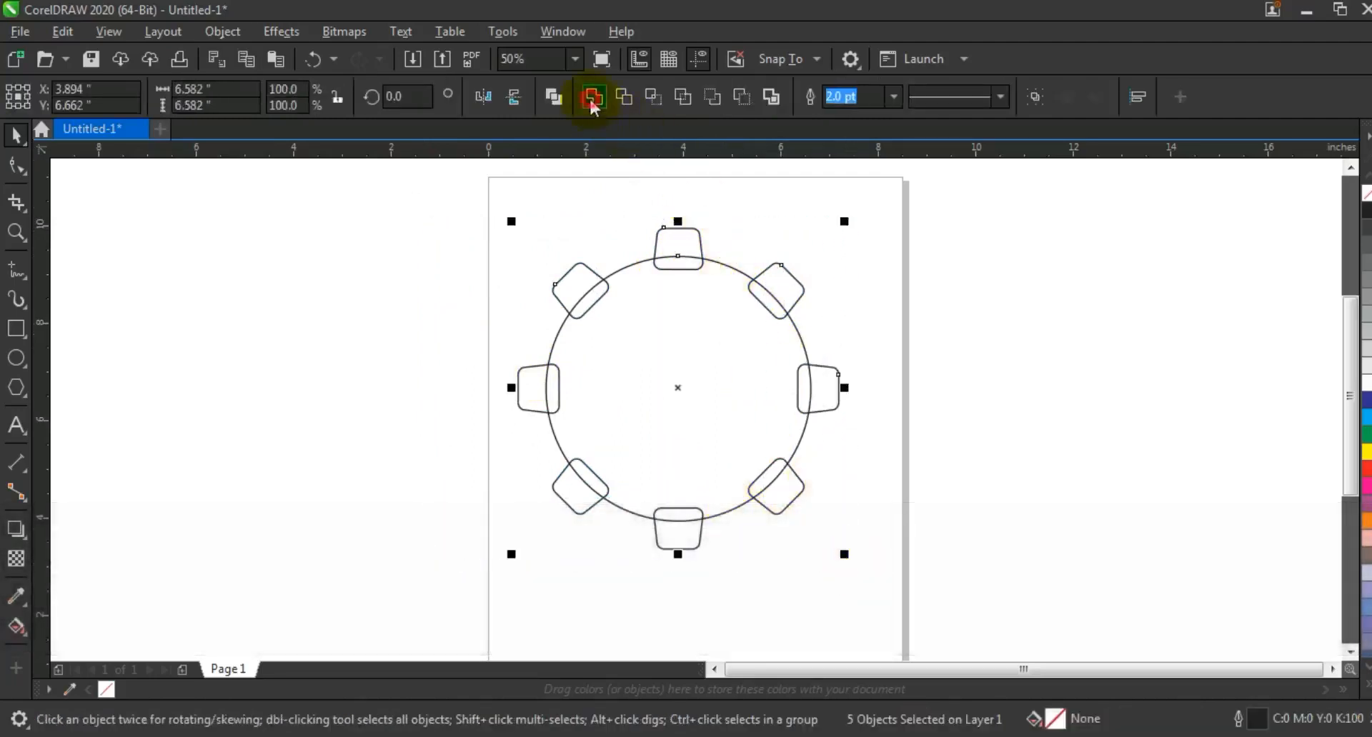
pyautogui.click(592, 98)
pyautogui.click(390, 263)
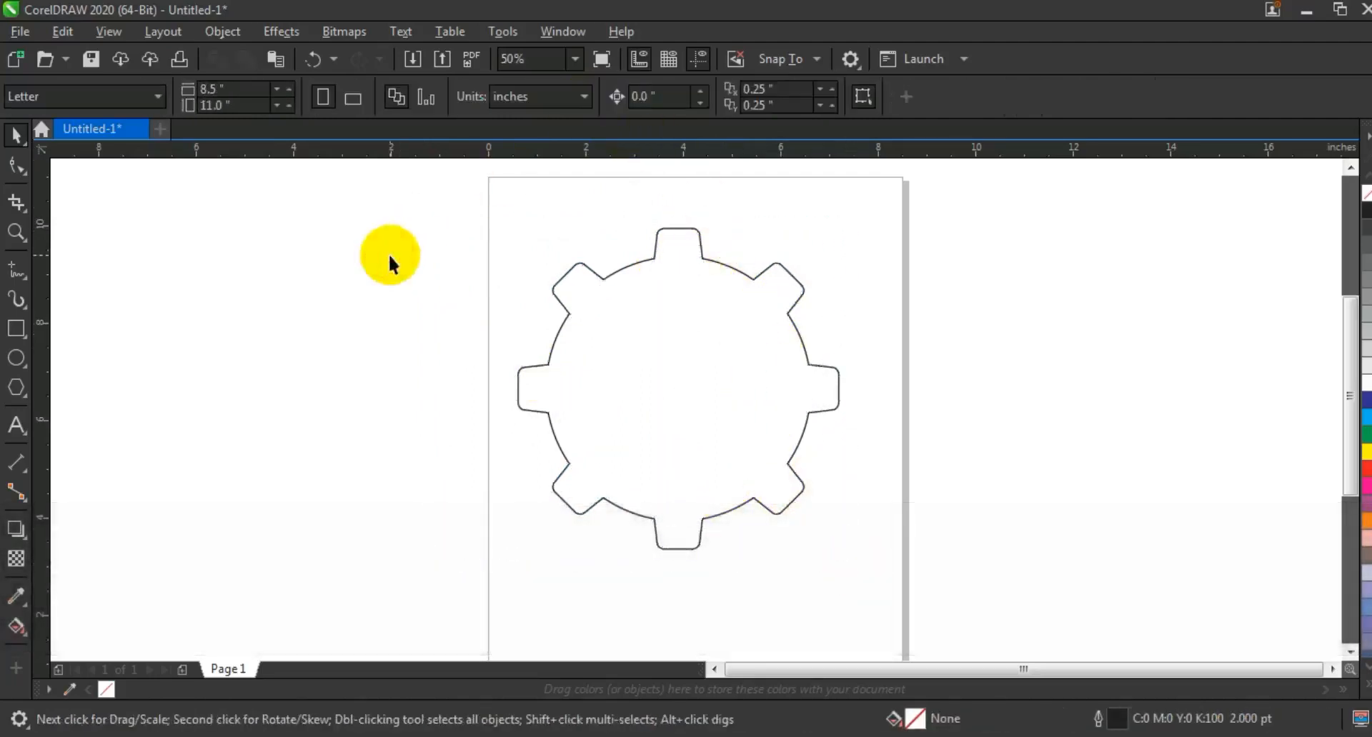
# - Draw a circle about 4.65 inches in diameter, centre it on the gear and shrink it to the size of the hub hole
pyautogui.click(18, 358)
pyautogui.moveTo(164, 255); pyautogui.dragTo(243, 480)
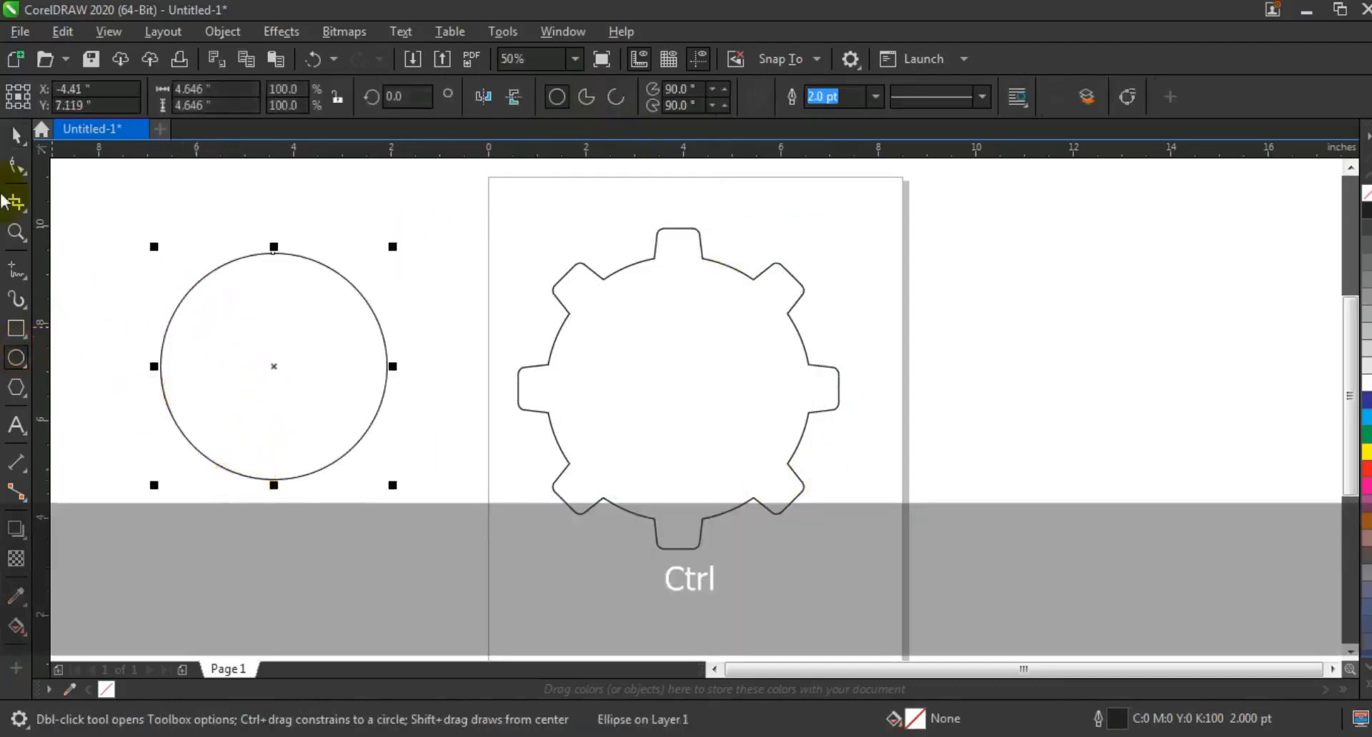
pyautogui.click(17, 145)
pyautogui.keyDown('shift'); pyautogui.click(729, 305); pyautogui.keyUp('shift')
pyautogui.press('c')
pyautogui.press('e')
pyautogui.click(838, 315)
pyautogui.click(751, 299)
pyautogui.moveTo(796, 270); pyautogui.dragTo(775, 305)
# - Combine the inner circle with the gear to cut the hole and fill the gear with 20% black
pyautogui.keyDown('shift'); pyautogui.click(777, 308); pyautogui.keyUp('shift')
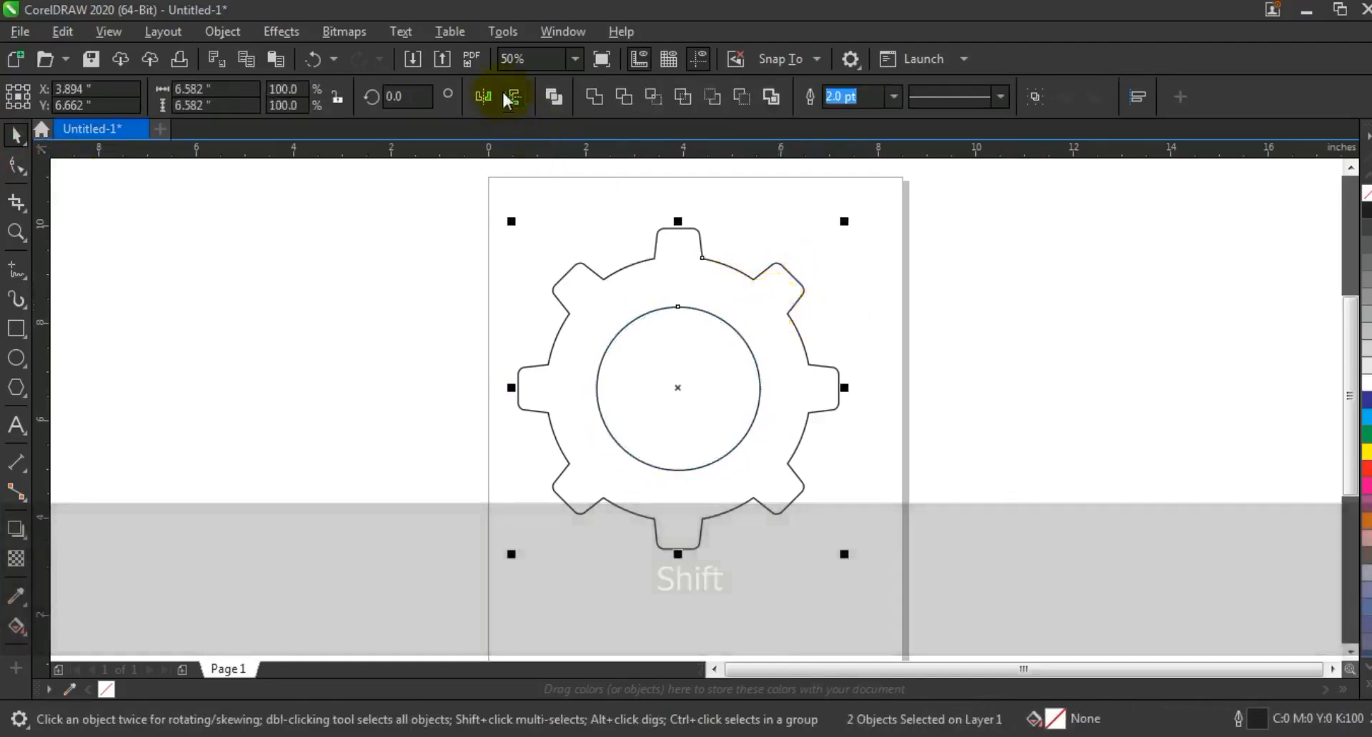
pyautogui.click(553, 95)
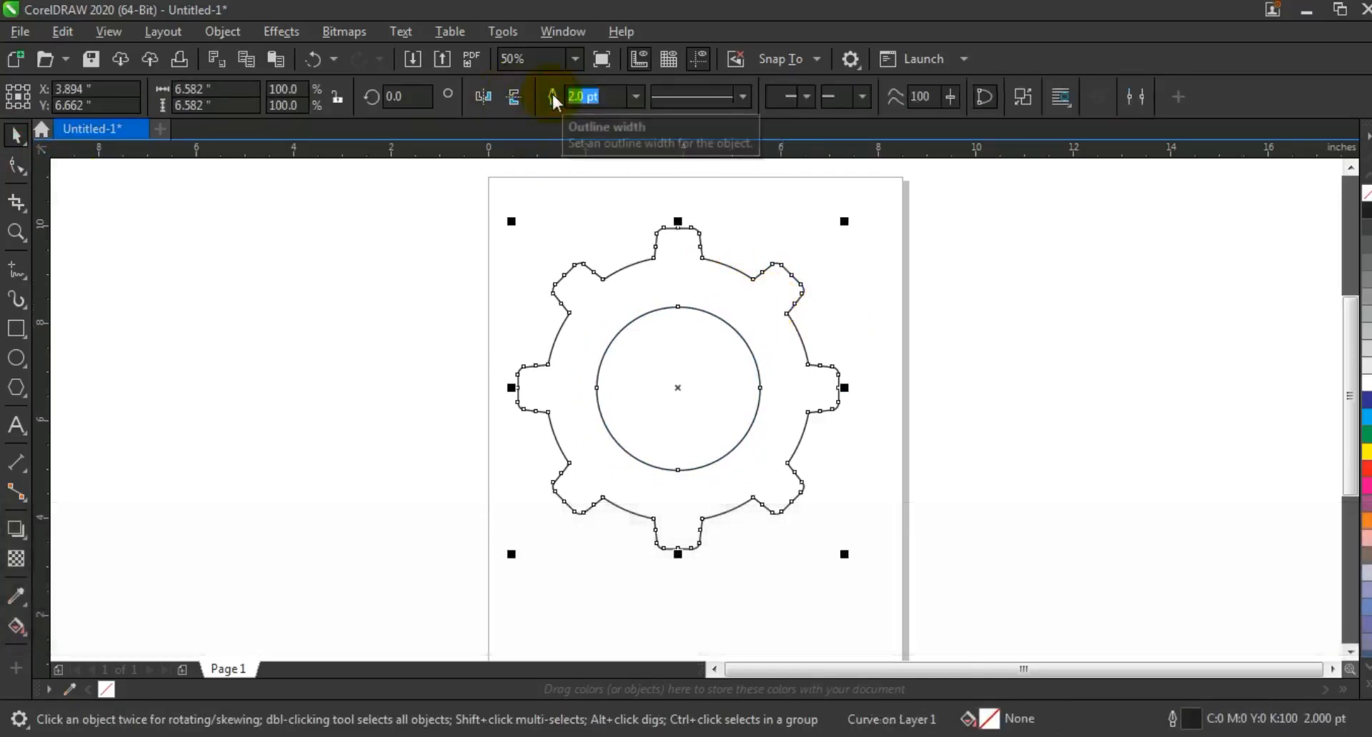
pyautogui.click(1366, 357)
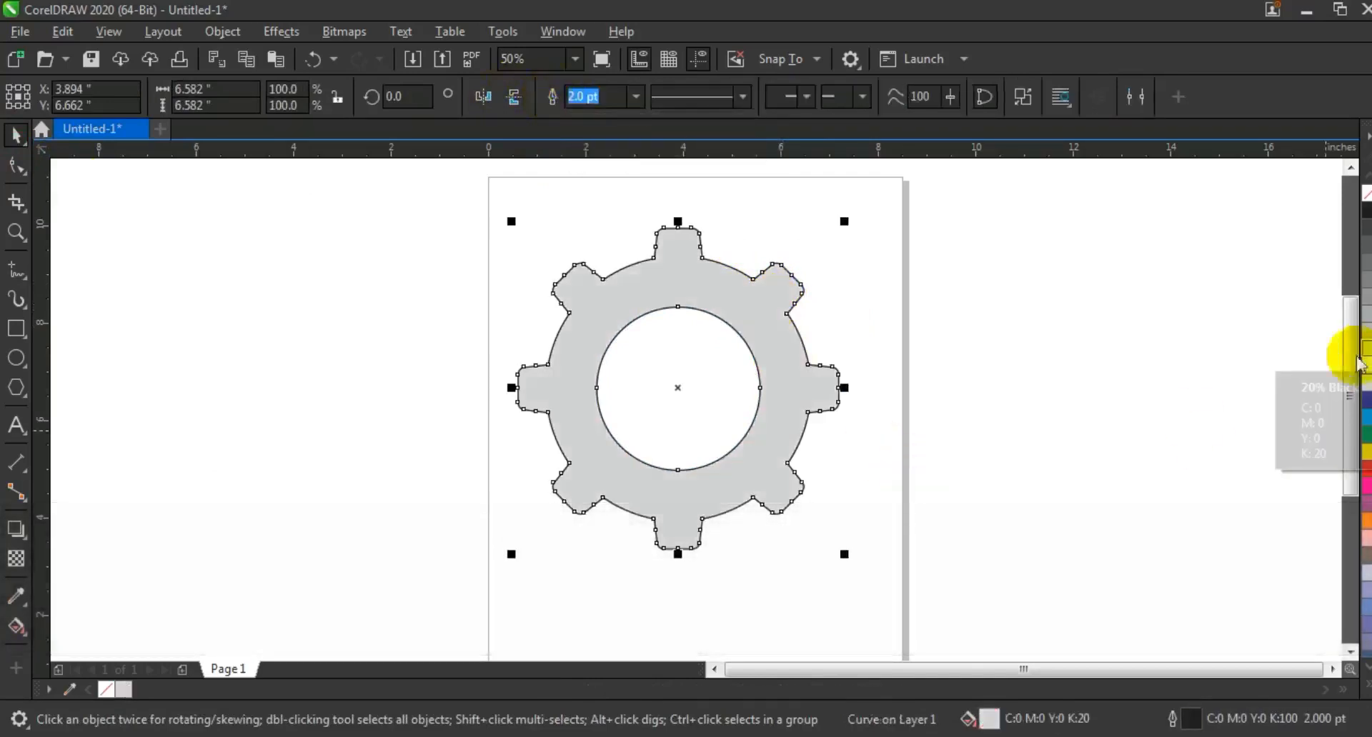
pyautogui.click(988, 457)
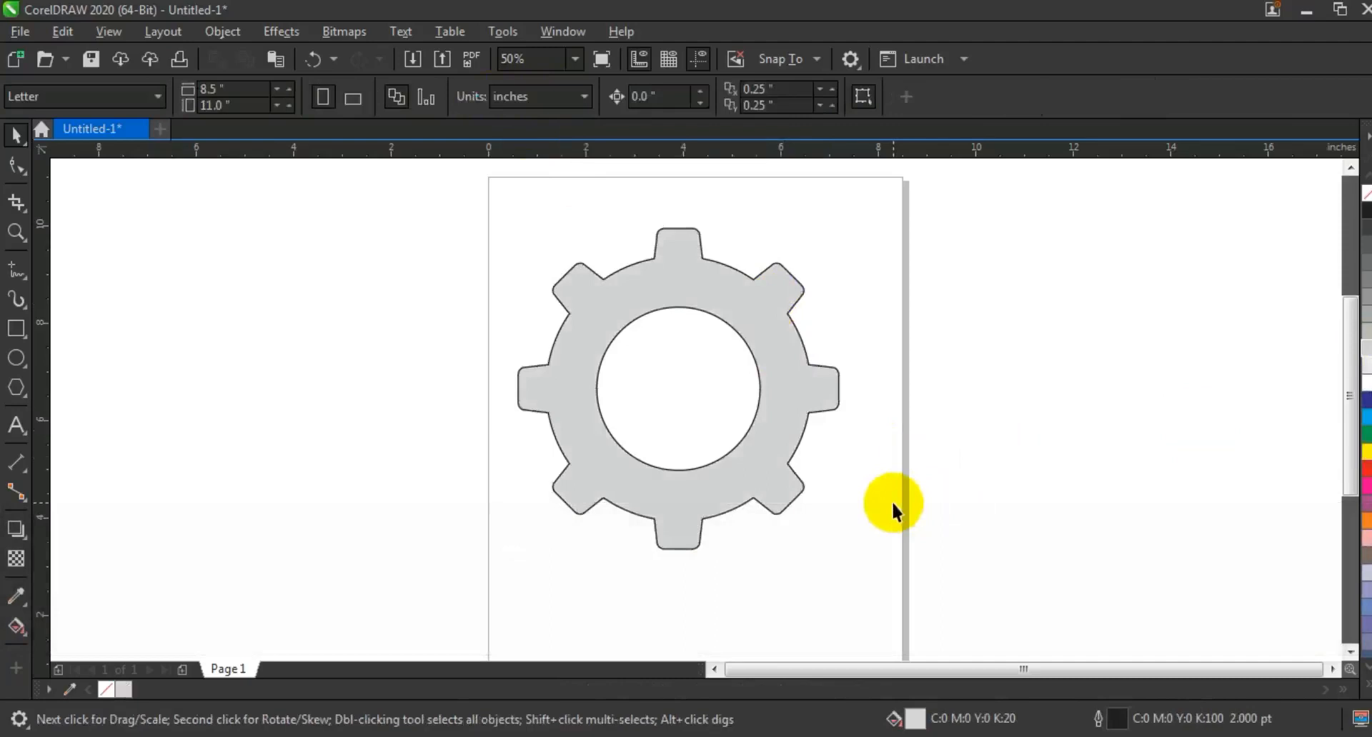
# - Draw a rectangle from the gear's centre out past its right-hand tooth and align it with the gear's horizontal centreline
pyautogui.click(741, 484)
pyautogui.hotkey('shift', 'F2')
pyautogui.press('Escape')
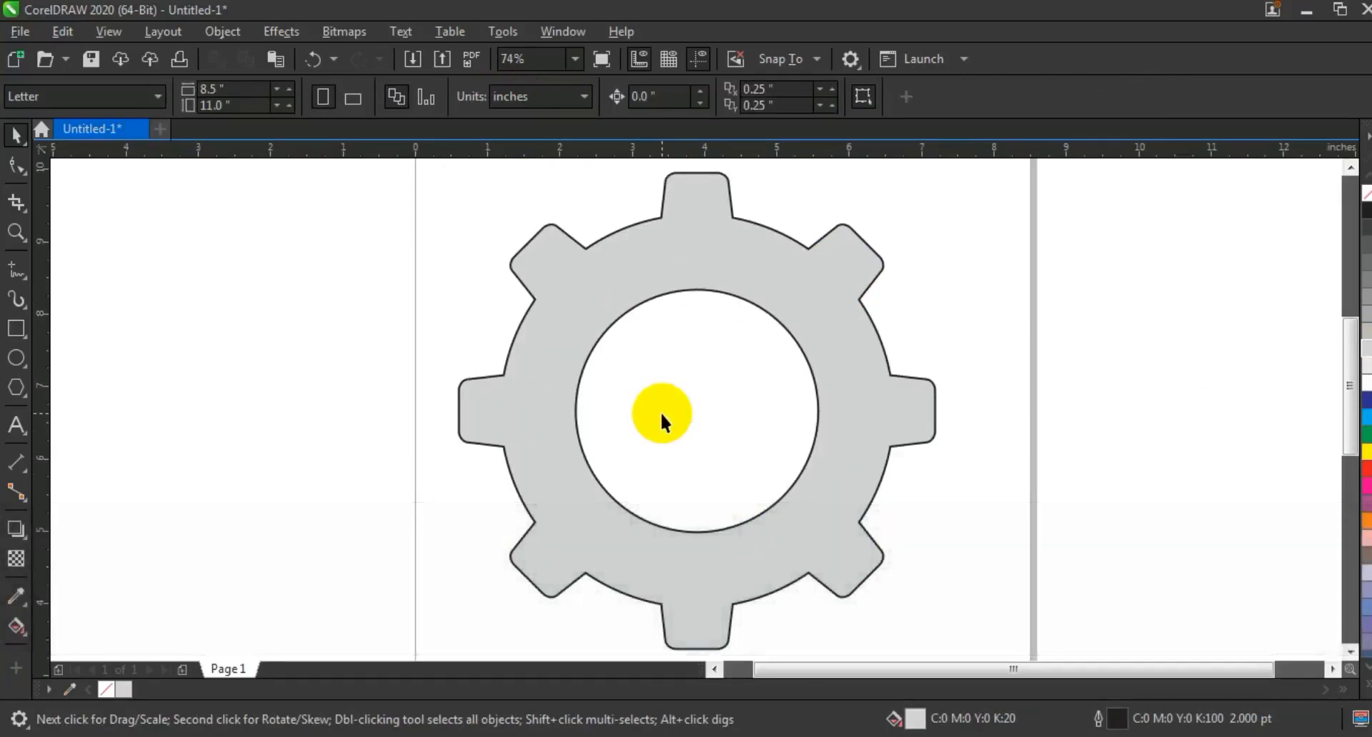
pyautogui.click(17, 328)
pyautogui.moveTo(704, 350); pyautogui.dragTo(1048, 462)
pyautogui.click(16, 135)
pyautogui.press('shift')
pyautogui.keyDown('shift'); pyautogui.click(803, 319); pyautogui.keyUp('shift')
pyautogui.press('e')
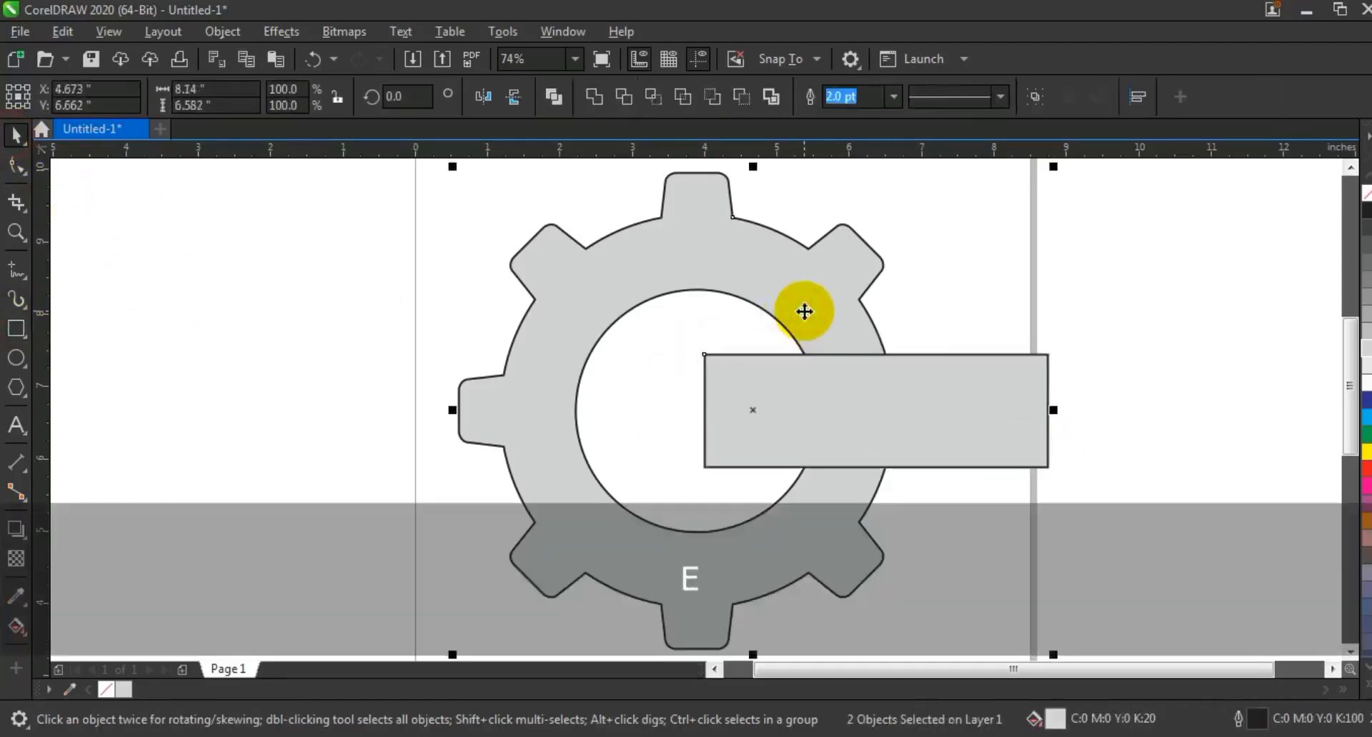
# - Enlarge the rectangle about its centre to about 5.84 by 2.14 inches
pyautogui.moveTo(1001, 325); pyautogui.dragTo(1089, 323)
pyautogui.click(1008, 392)
pyautogui.press('shift')
pyautogui.moveTo(876, 333); pyautogui.dragTo(872, 319)
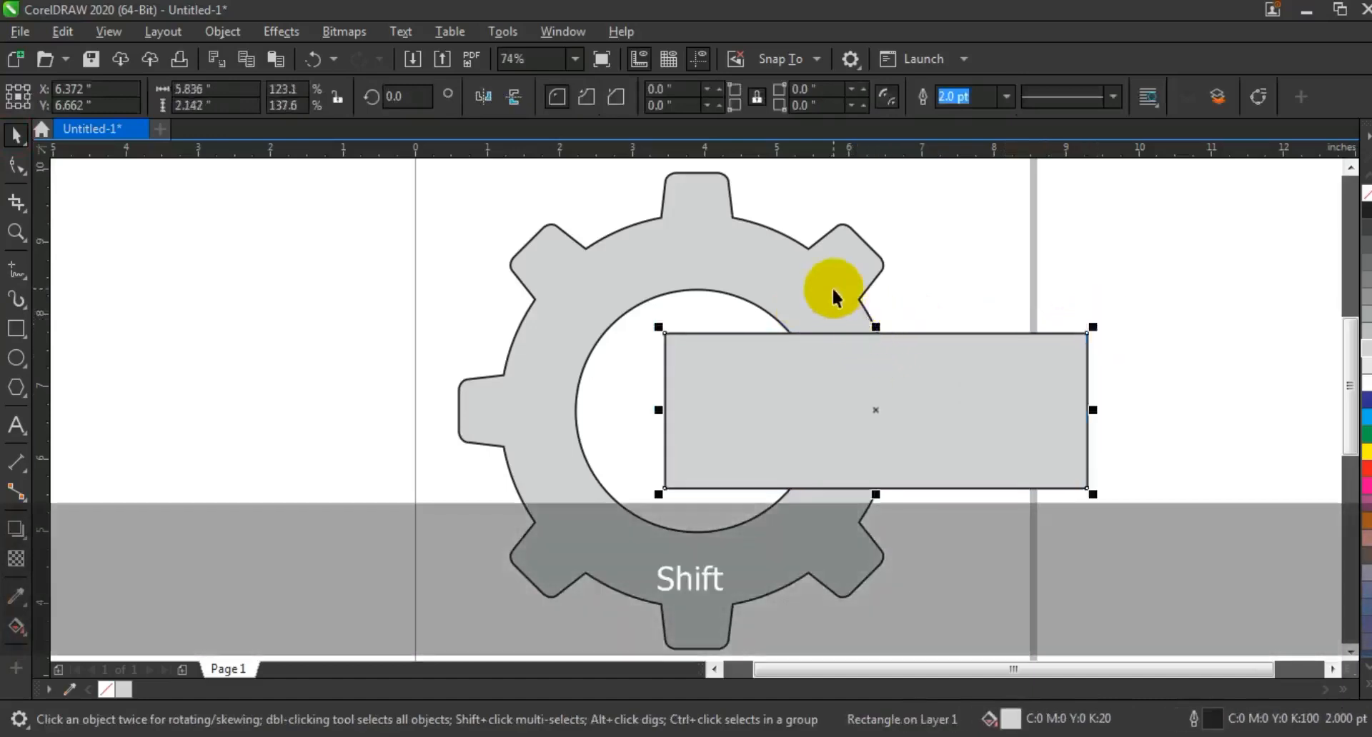
# - Trim the gear with the rectangle to open its right side into a C shape and delete the rectangle
pyautogui.keyDown('shift'); pyautogui.click(836, 288); pyautogui.keyUp('shift')
pyautogui.click(626, 97)
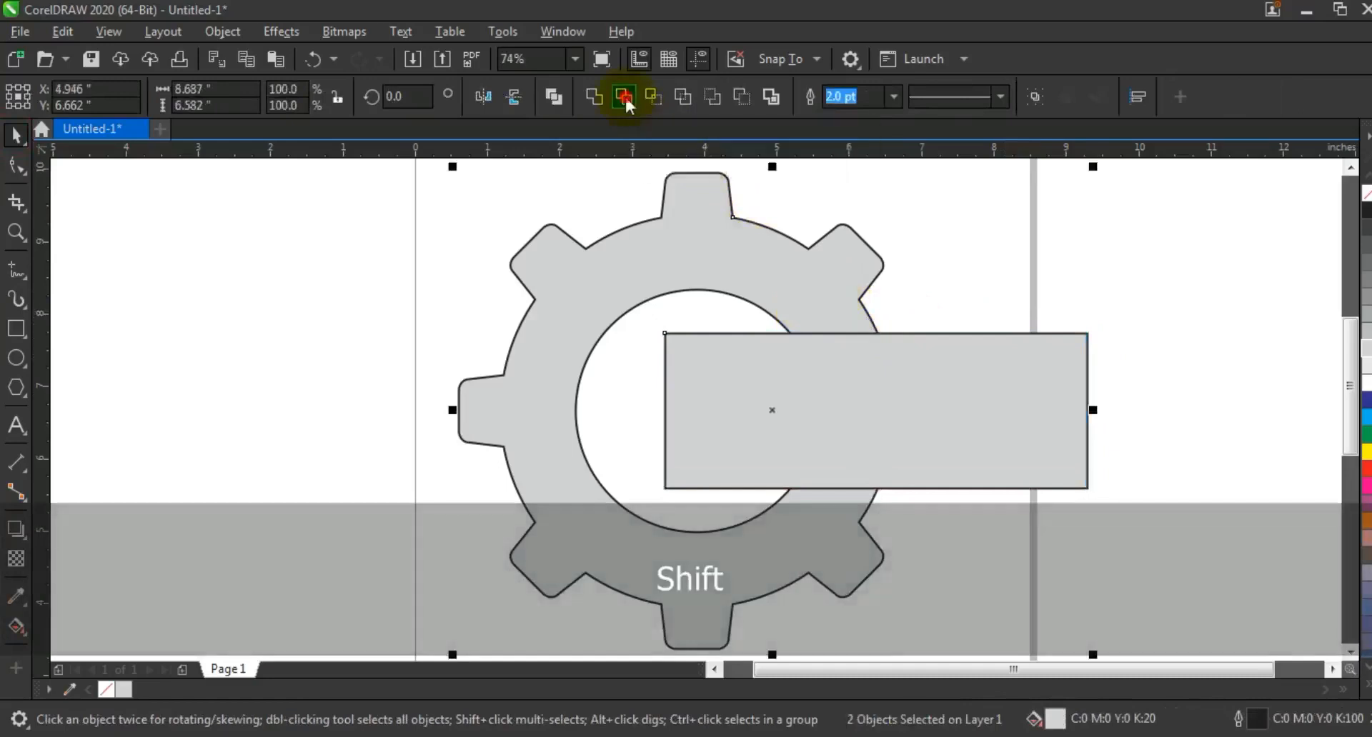
pyautogui.click(1015, 251)
pyautogui.click(1009, 375)
pyautogui.press('Delete')
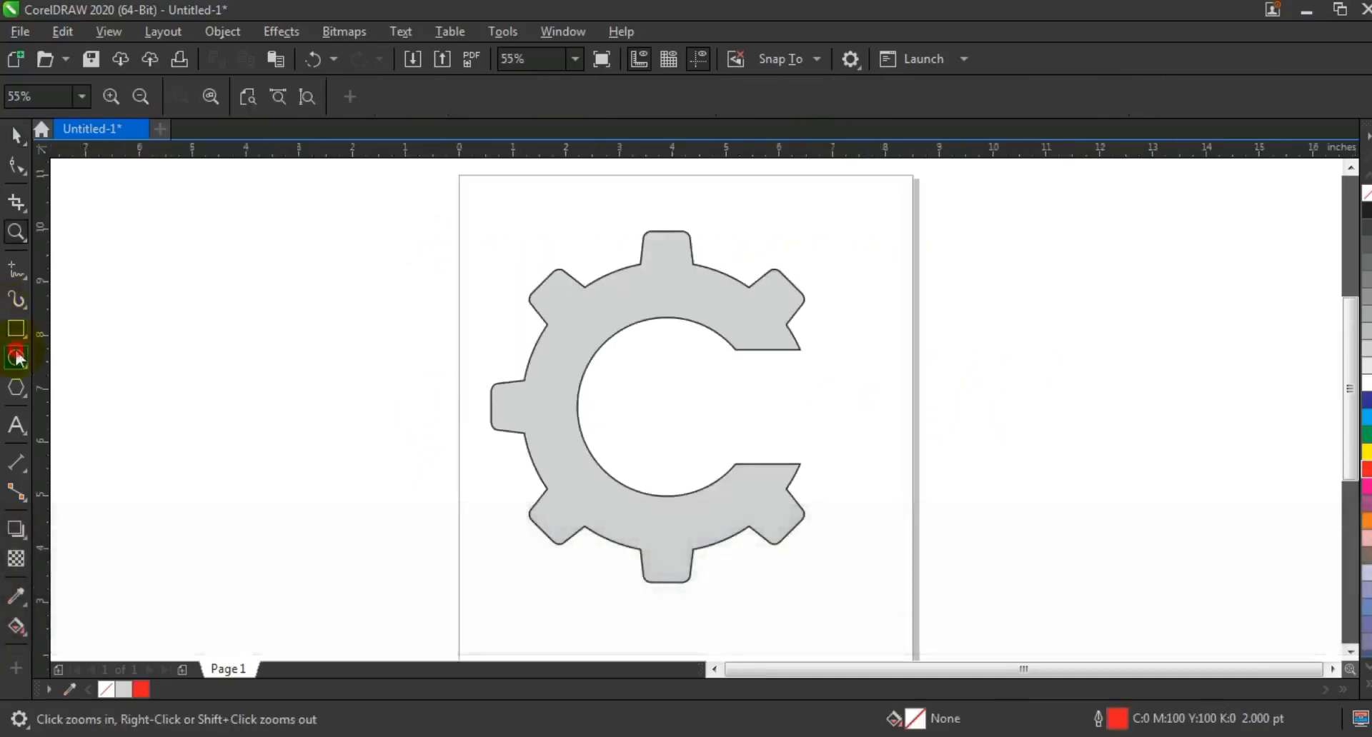
# - Draw a red-outlined circle about 4.78 inches in diameter over the C-shaped gear and centre it vertically on the gear
pyautogui.click(15, 358)
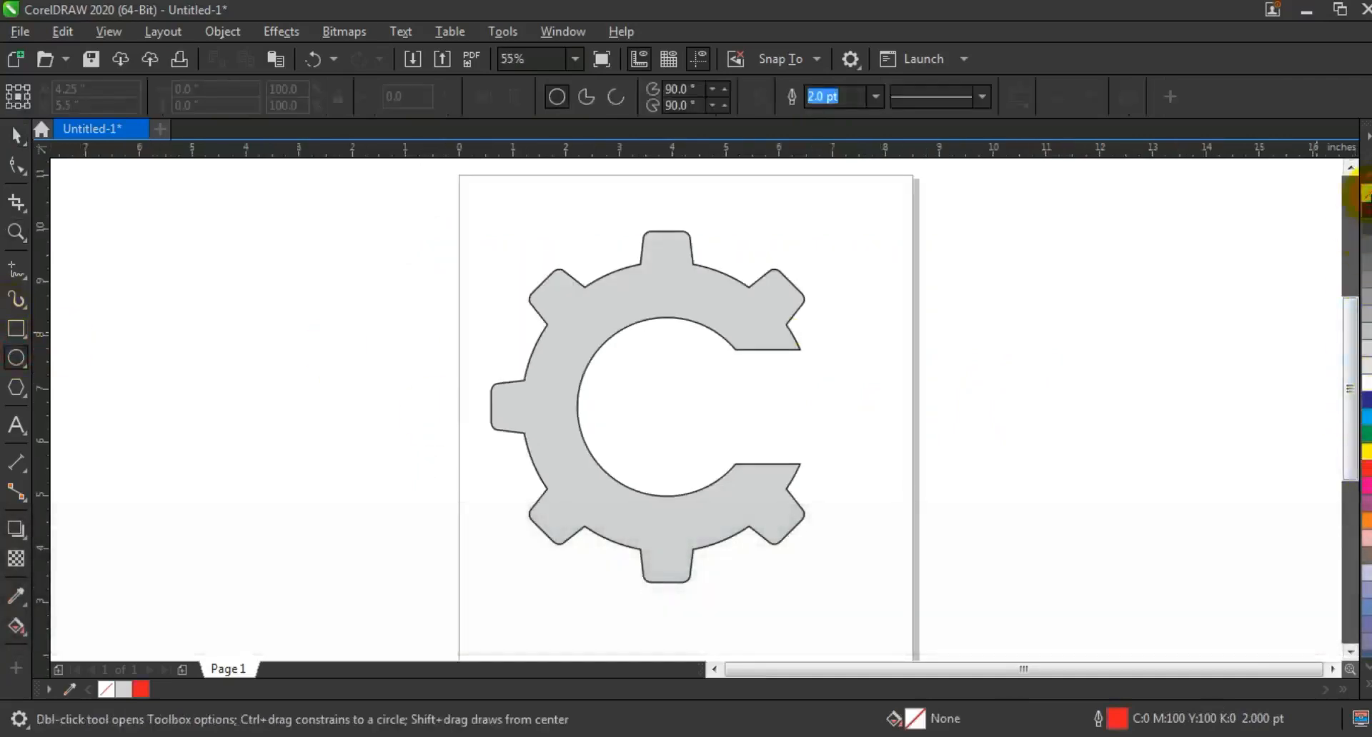
pyautogui.moveTo(527, 278); pyautogui.dragTo(665, 534)
pyautogui.click(16, 134)
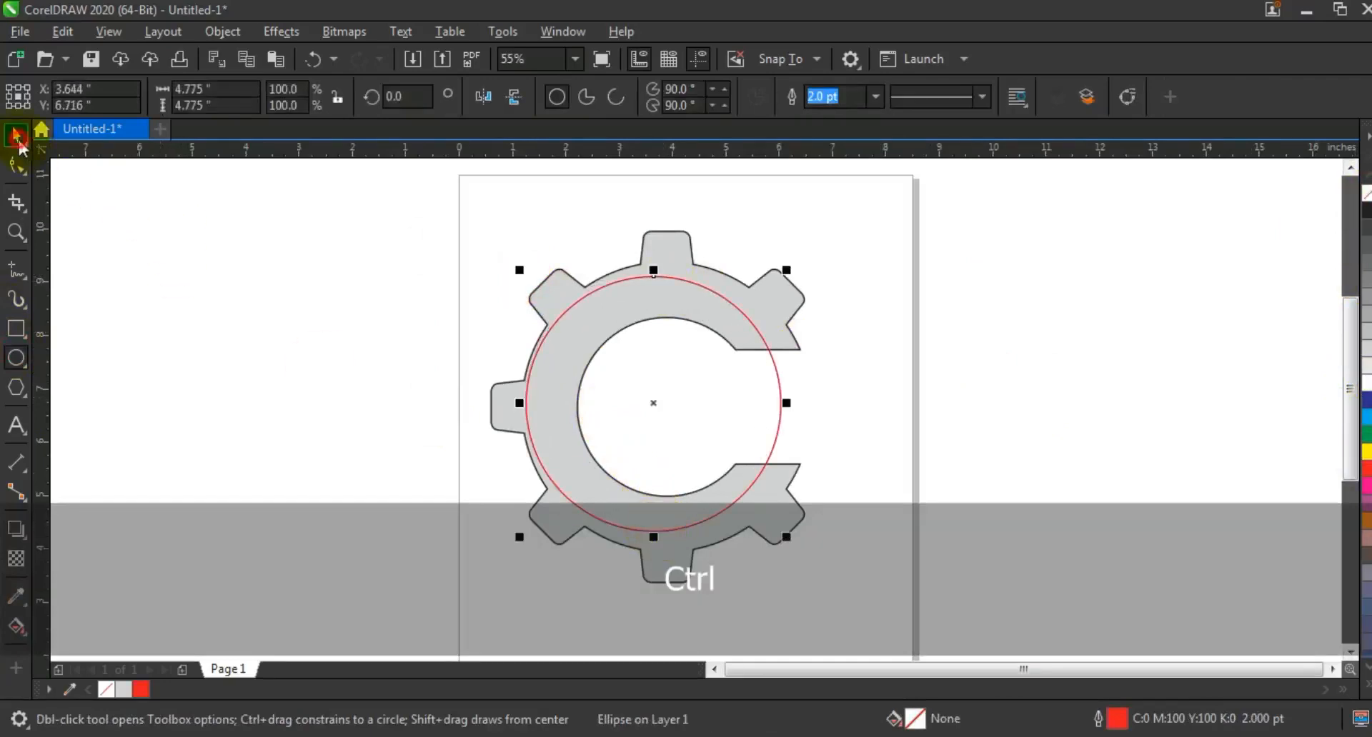
pyautogui.keyDown('shift'); pyautogui.click(779, 304); pyautogui.keyUp('shift')
pyautogui.press('e')
pyautogui.hotkey('shift', 'F2')
pyautogui.press('Escape')
pyautogui.moveTo(867, 389); pyautogui.dragTo(894, 384)
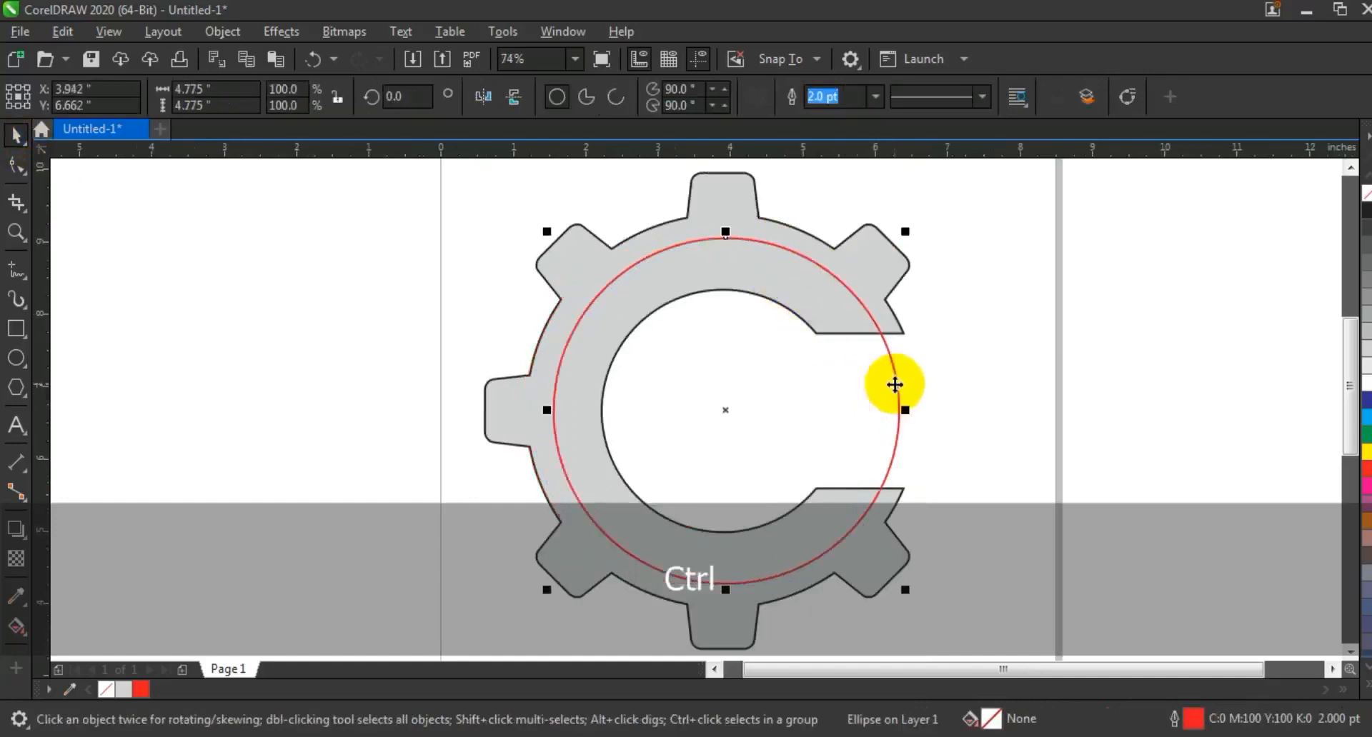
# - Enlarge the red circle slightly and place a copy about 4.77 inches in diameter offset toward its lower left
pyautogui.moveTo(546, 590); pyautogui.dragTo(540, 595)
pyautogui.moveTo(913, 227); pyautogui.dragTo(897, 240)
pyautogui.moveTo(804, 383); pyautogui.dragTo(793, 398)
pyautogui.moveTo(887, 257); pyautogui.dragTo(899, 240)
pyautogui.moveTo(663, 467); pyautogui.dragTo(659, 468)
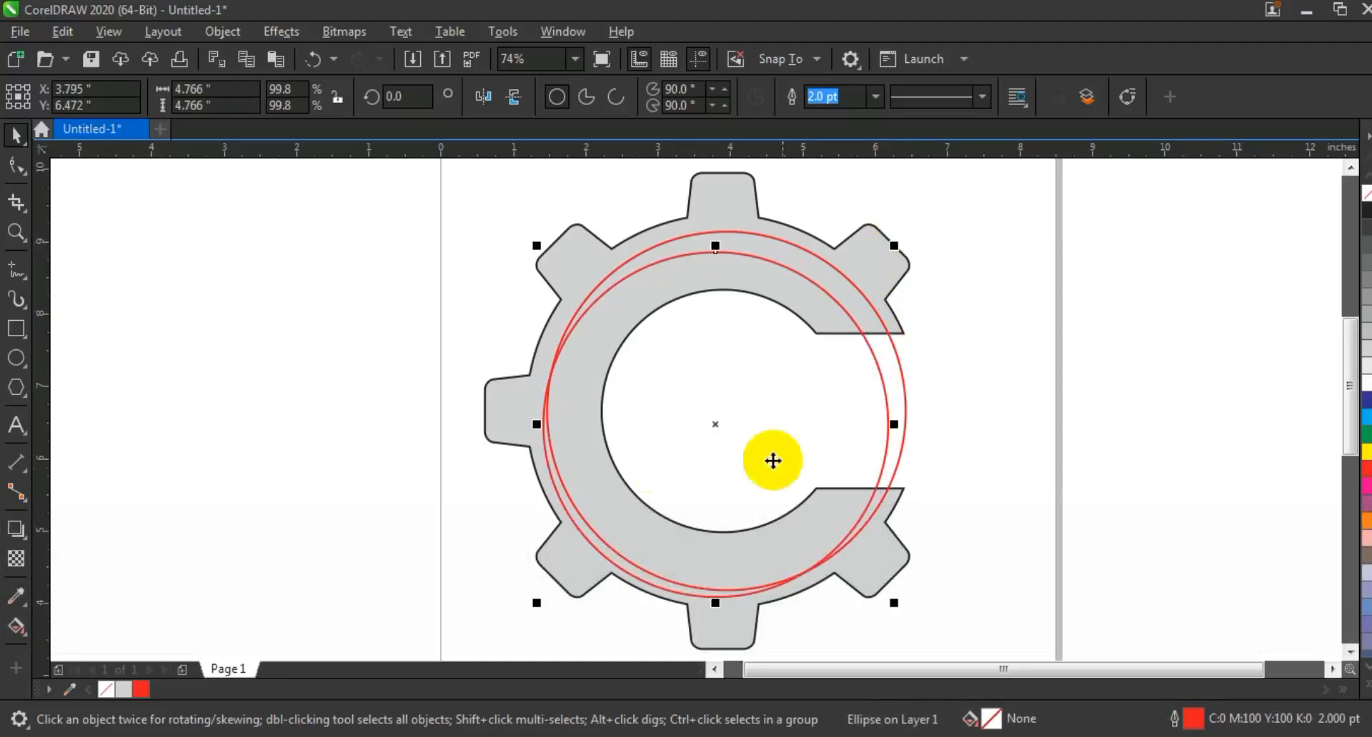
# - Fill the upper-right and lower-right crescents between the two red circles on the gear with purple using Smart Fill
pyautogui.click(28, 636)
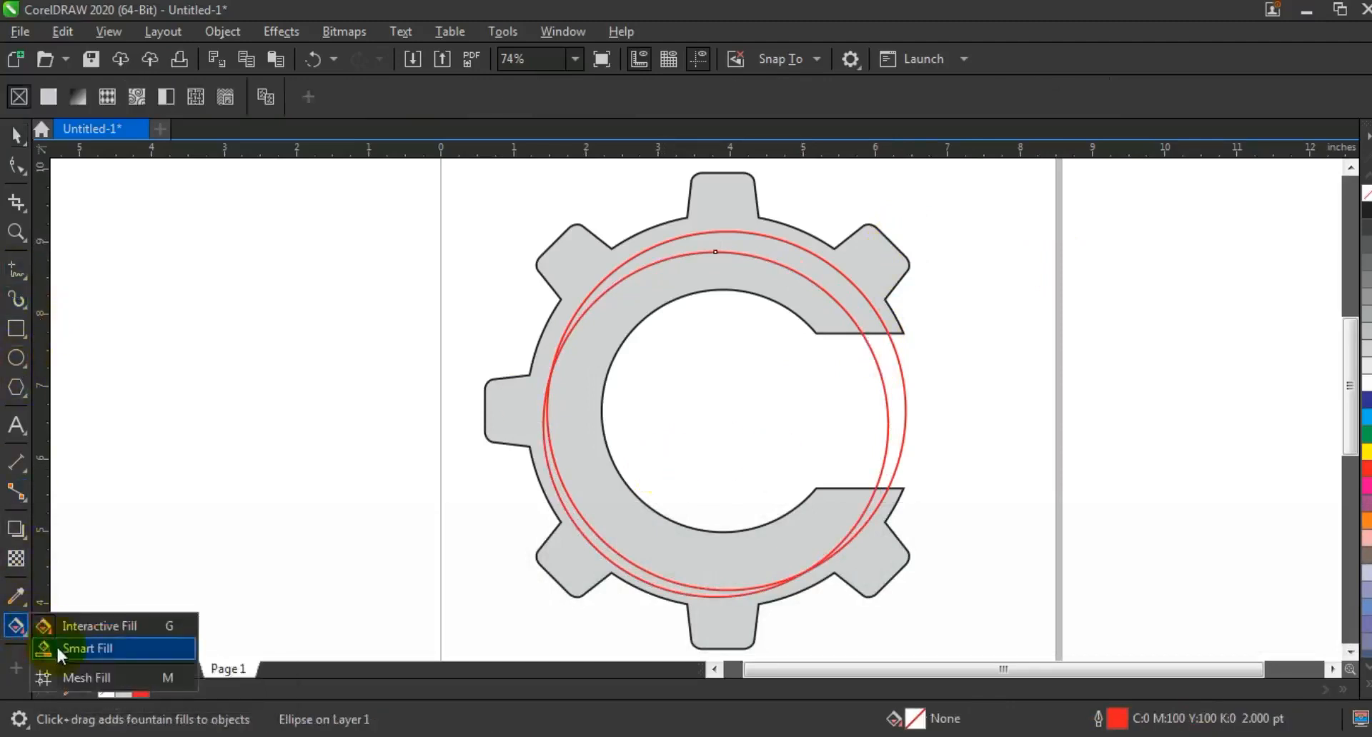
pyautogui.click(61, 648)
pyautogui.click(775, 247)
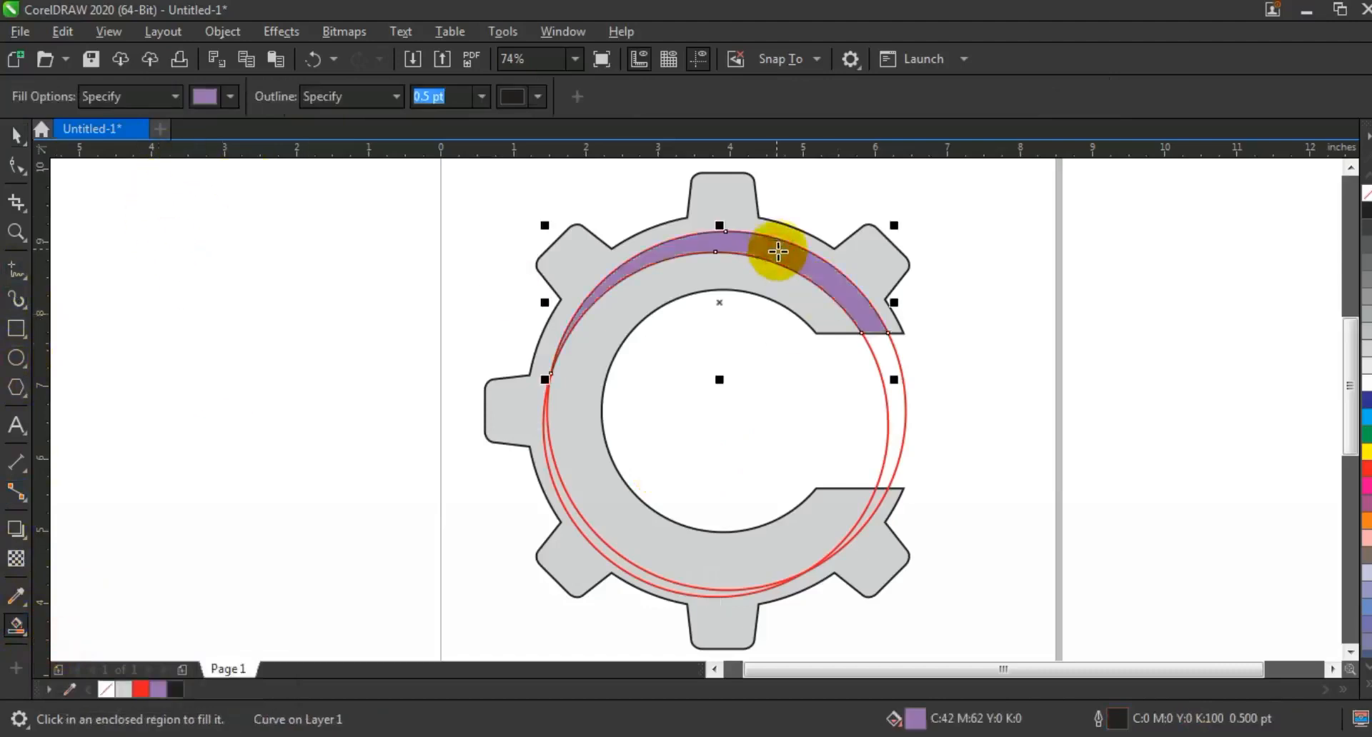
pyautogui.click(868, 520)
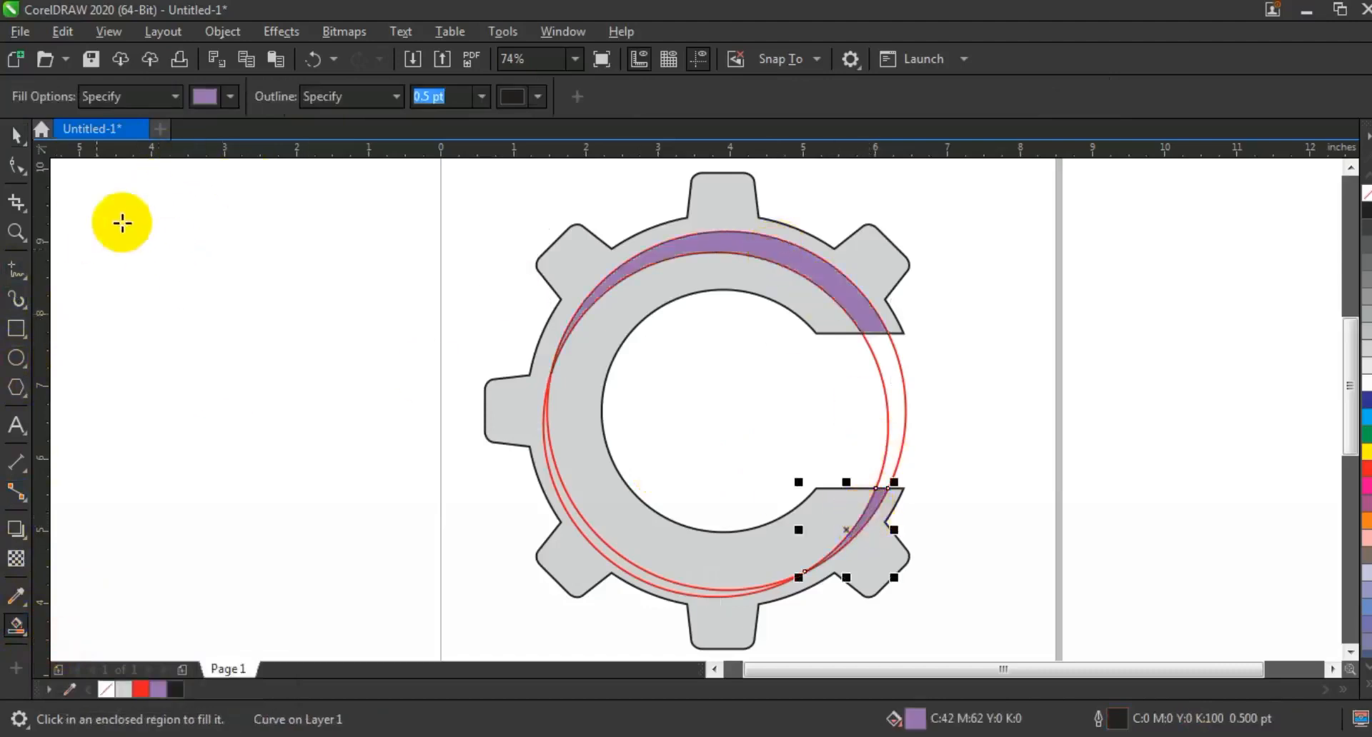
pyautogui.click(15, 134)
pyautogui.click(138, 329)
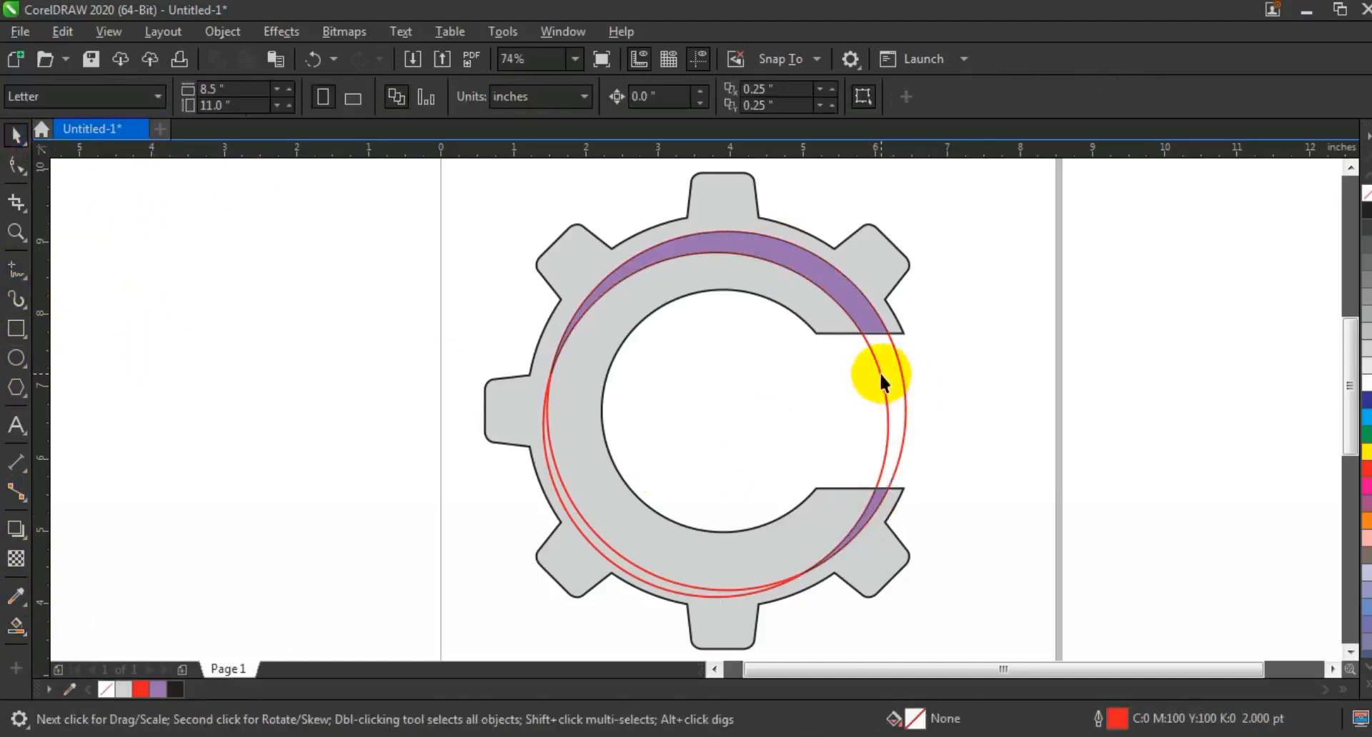
# - Move both red circles off the gear to the empty area at its left
pyautogui.click(891, 378)
pyautogui.keyDown('shift'); pyautogui.click(903, 386); pyautogui.keyUp('shift')
pyautogui.moveTo(882, 393); pyautogui.dragTo(374, 387)
pyautogui.click(426, 334)
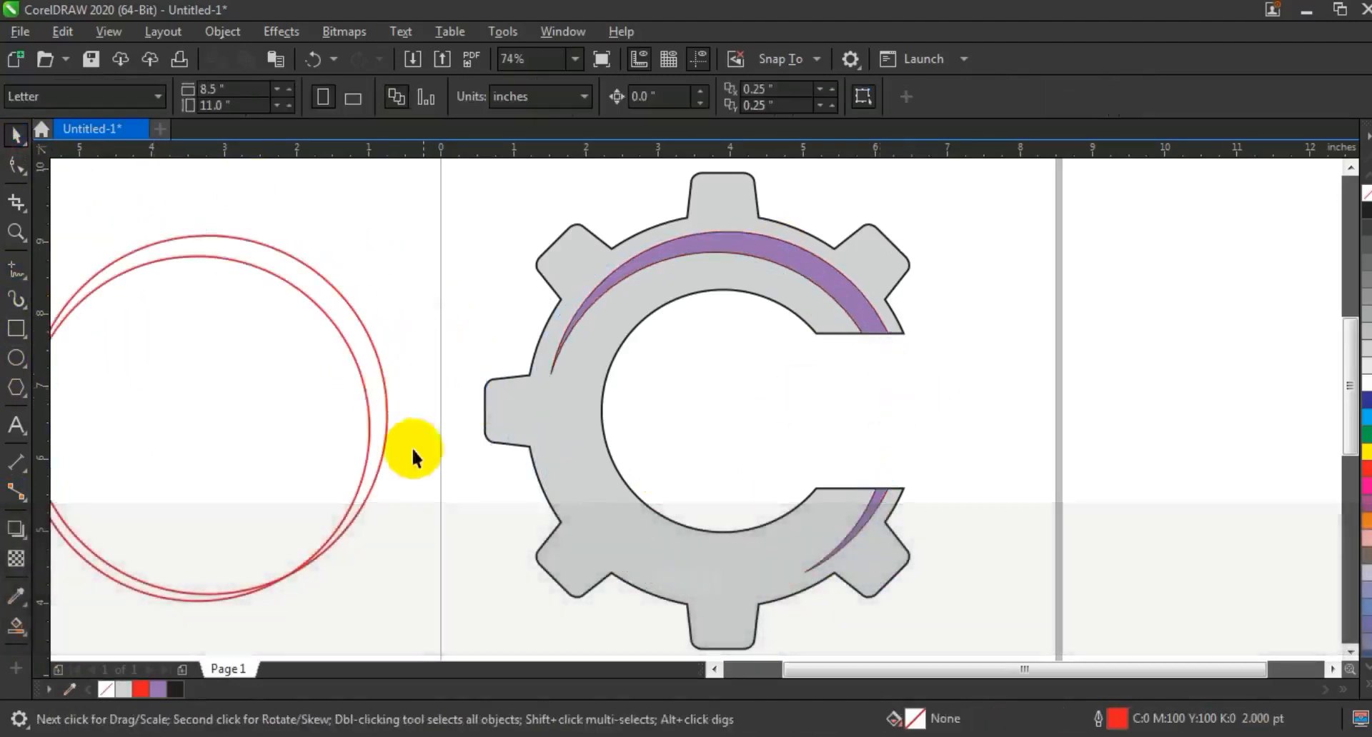
# - Move the smaller red circle back over the gear and shrink it about its centre to about 4.41 inches in diameter
pyautogui.moveTo(336, 531); pyautogui.dragTo(855, 525)
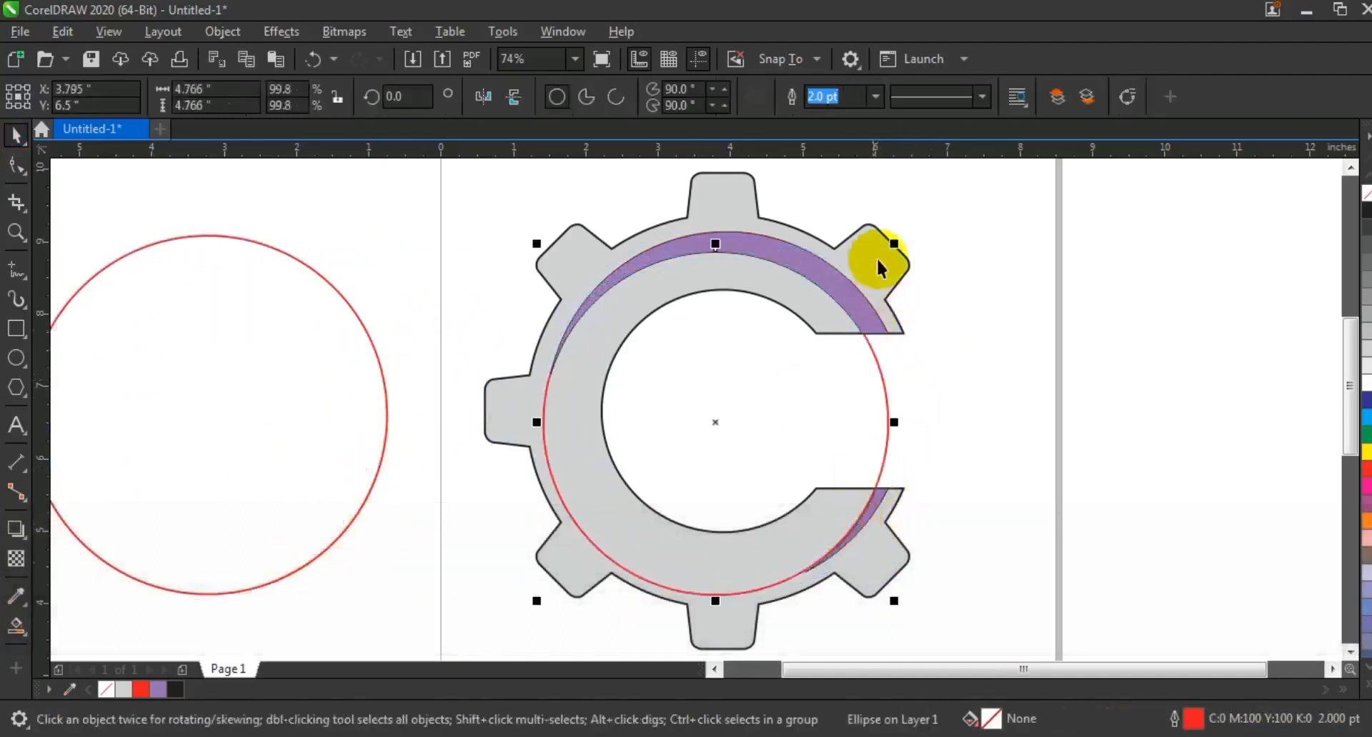
pyautogui.moveTo(894, 248); pyautogui.dragTo(880, 257)
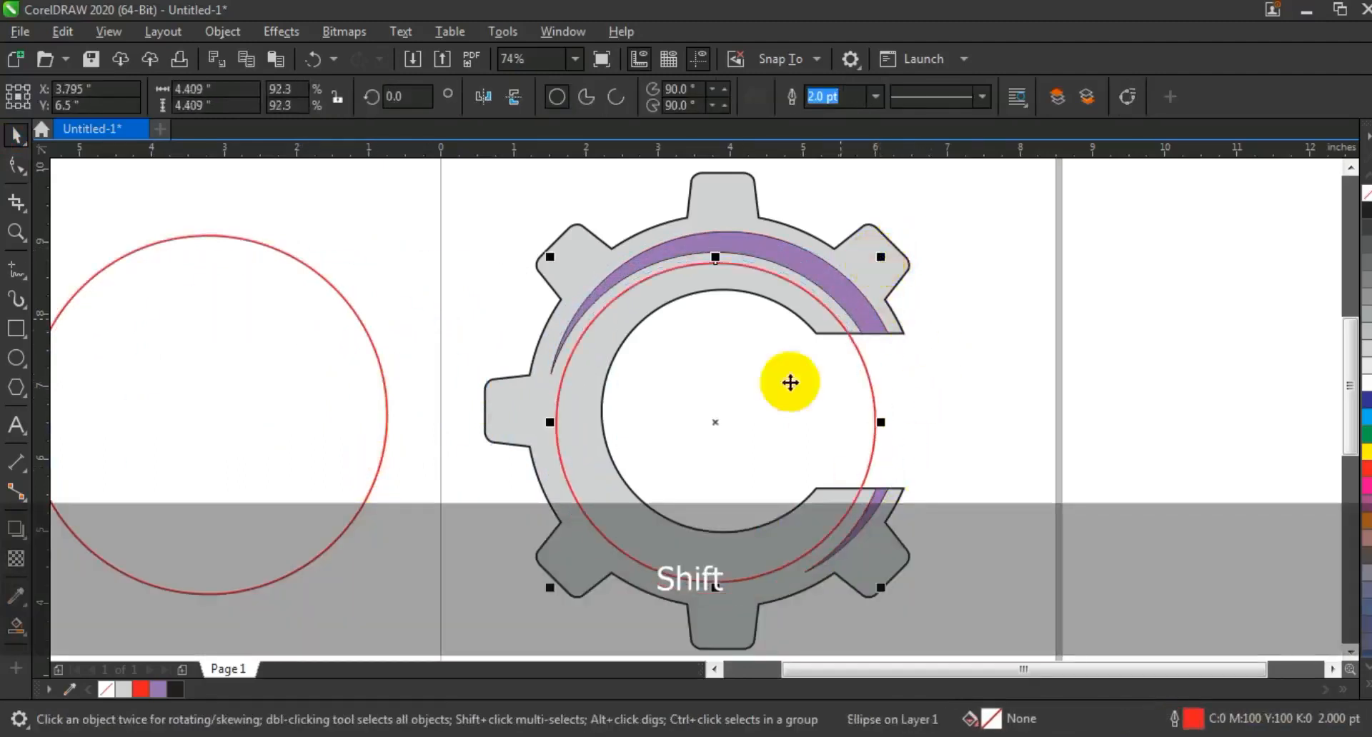
pyautogui.moveTo(718, 422); pyautogui.dragTo(720, 420)
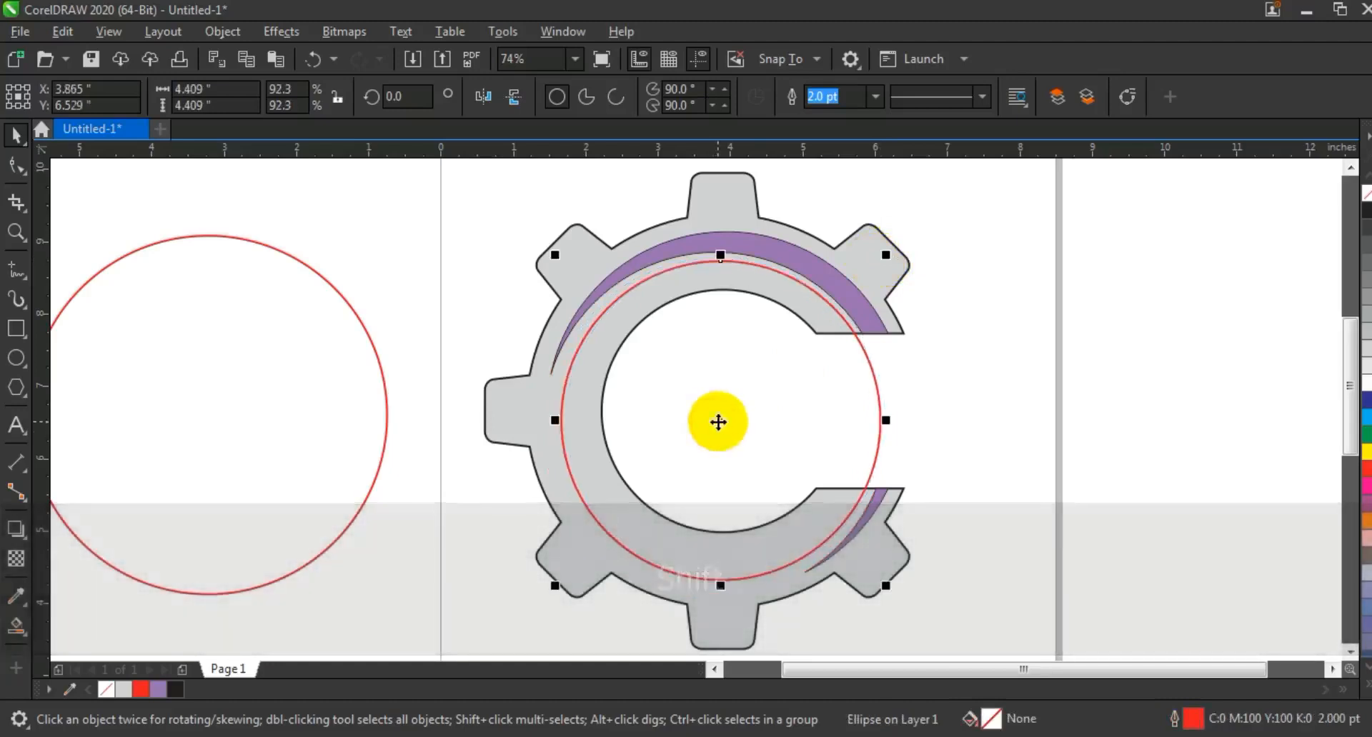
# - Enlarge the circle on the gear slightly and place a copy about 4.34 inches in diameter inside it, offset toward its right side
pyautogui.moveTo(554, 254); pyautogui.dragTo(540, 256)
pyautogui.moveTo(548, 586); pyautogui.dragTo(564, 579)
pyautogui.moveTo(886, 574); pyautogui.dragTo(890, 577)
pyautogui.moveTo(891, 578); pyautogui.dragTo(891, 578)
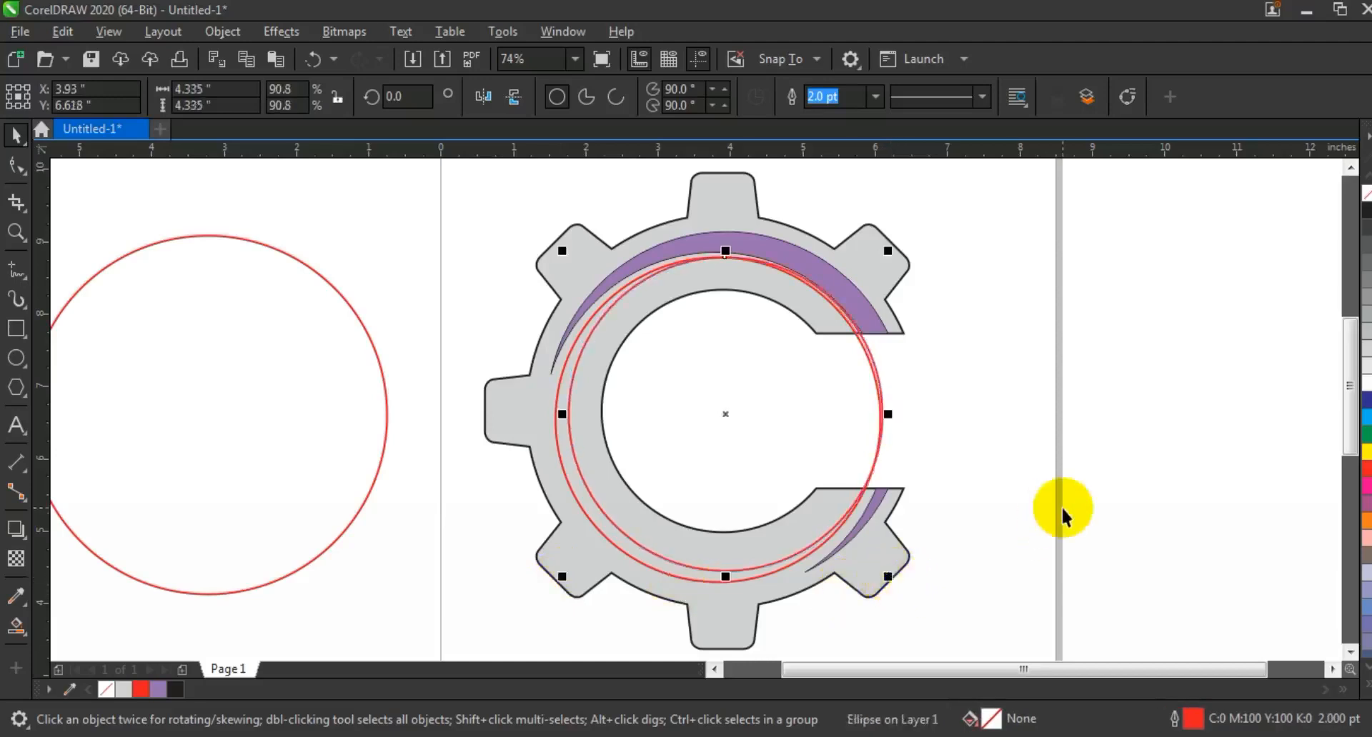
# - Fill the crescent along the left between the two inner circles with purple using Smart Fill
pyautogui.click(17, 629)
pyautogui.click(569, 468)
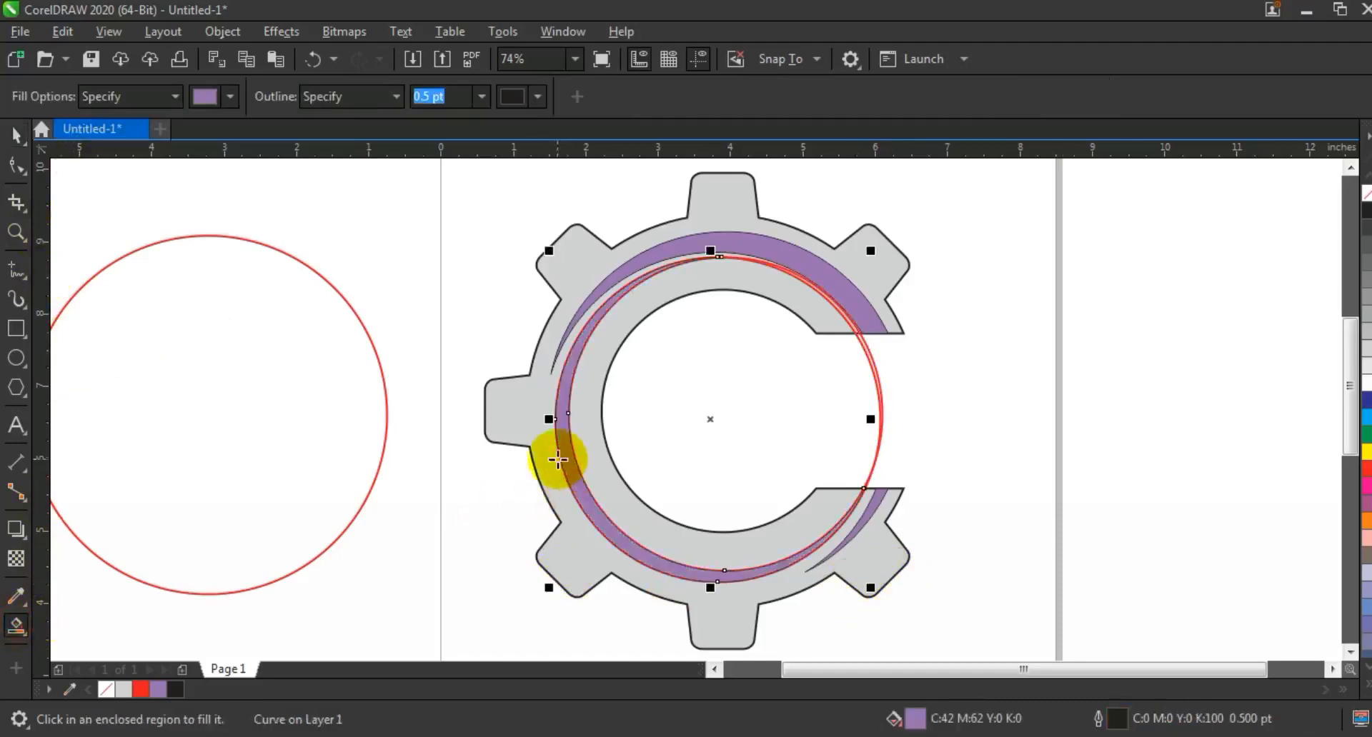
pyautogui.click(16, 134)
pyautogui.click(948, 447)
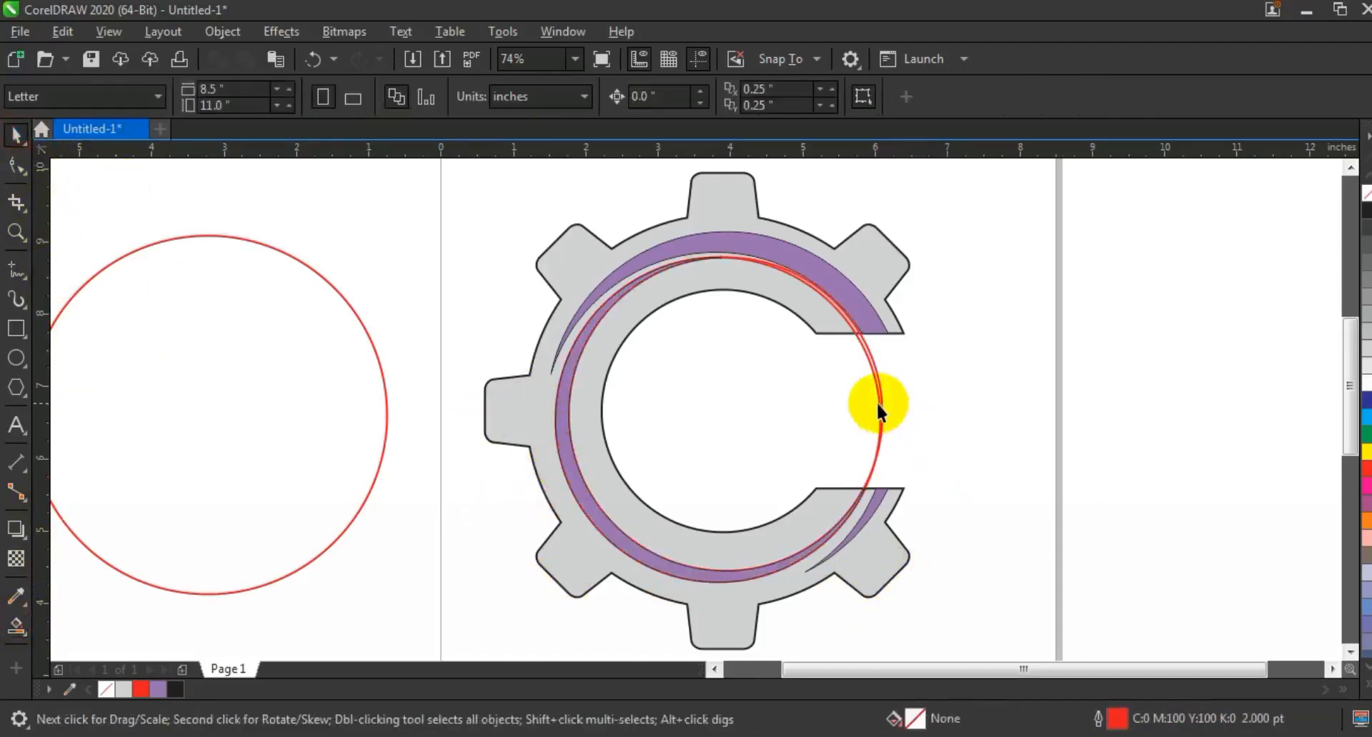
# - Delete the red construction circles on the gear and the one beside it
pyautogui.click(877, 407)
pyautogui.press('Delete')
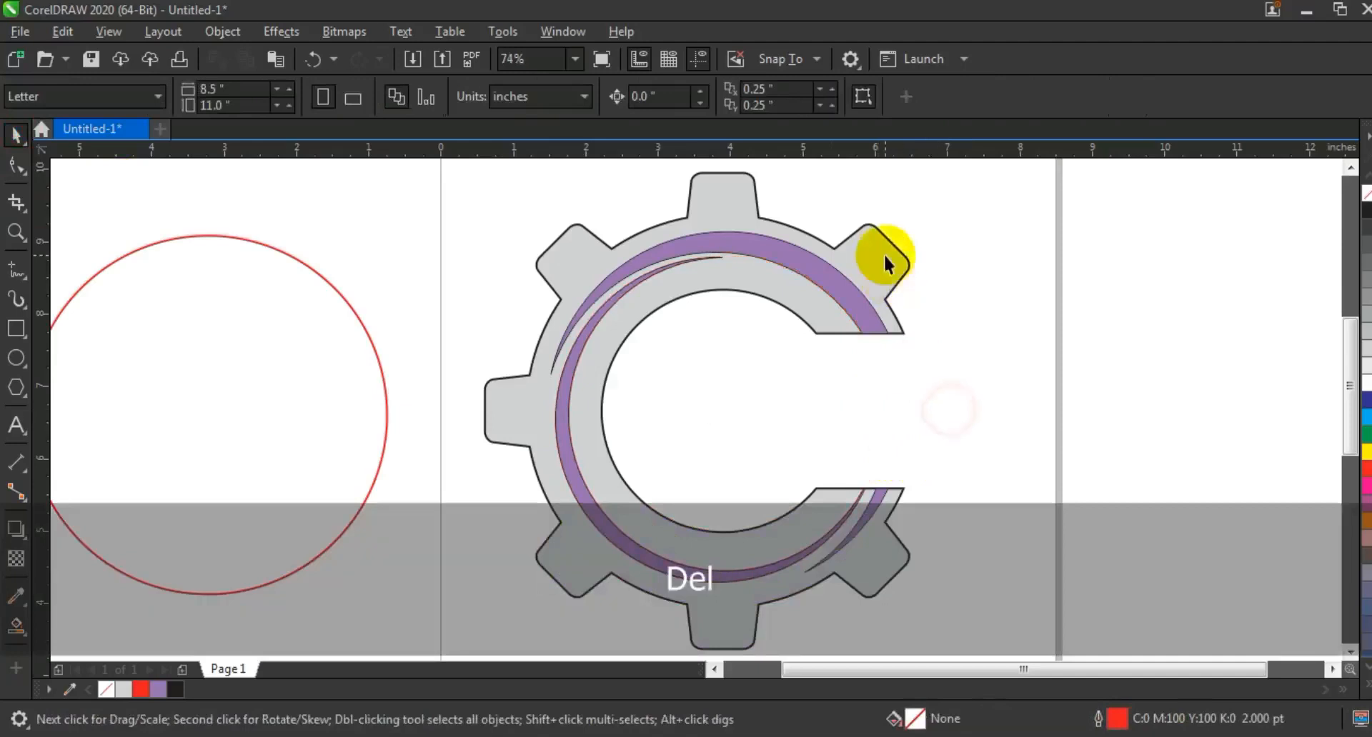
pyautogui.click(340, 294)
pyautogui.press('Delete')
# - Fill the C-shaped gear body with solid black (C100 M100 Y100 K100)
pyautogui.click(889, 283)
pyautogui.click(1363, 661)
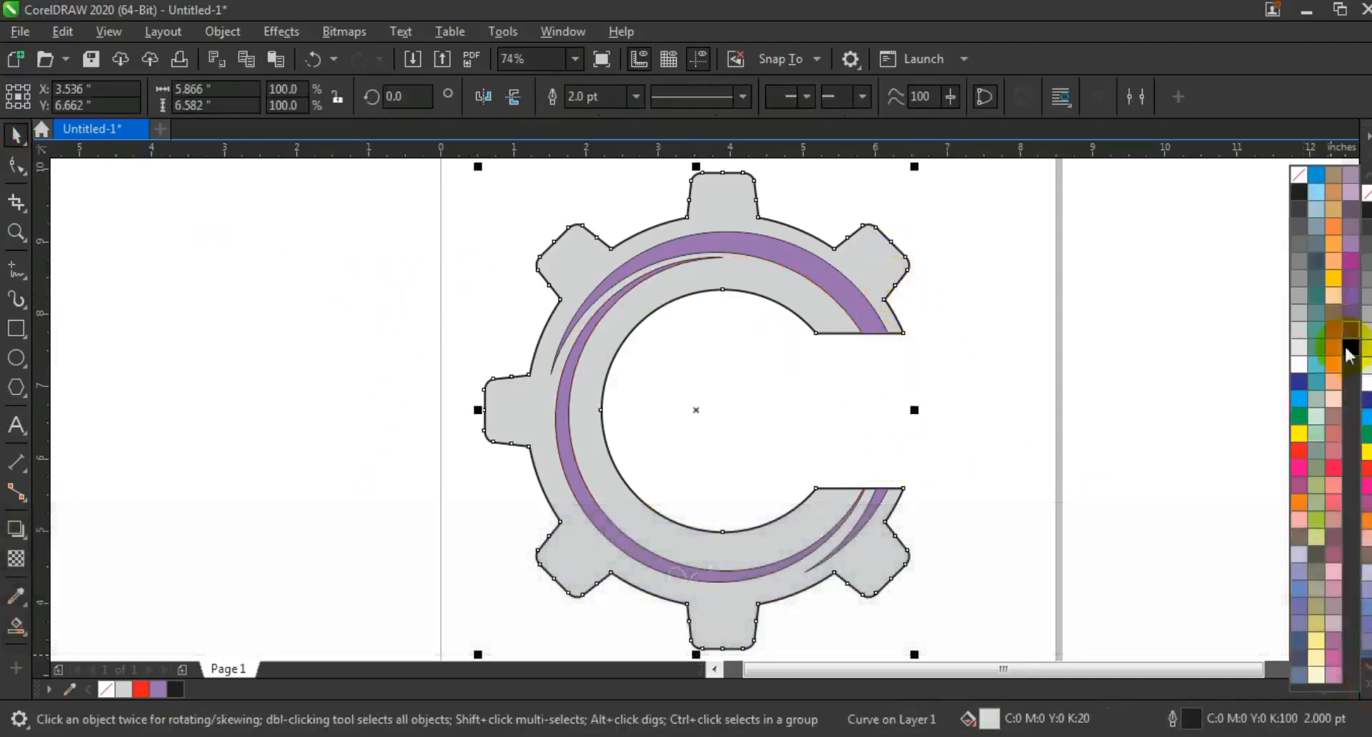
pyautogui.click(1348, 354)
pyautogui.click(1049, 354)
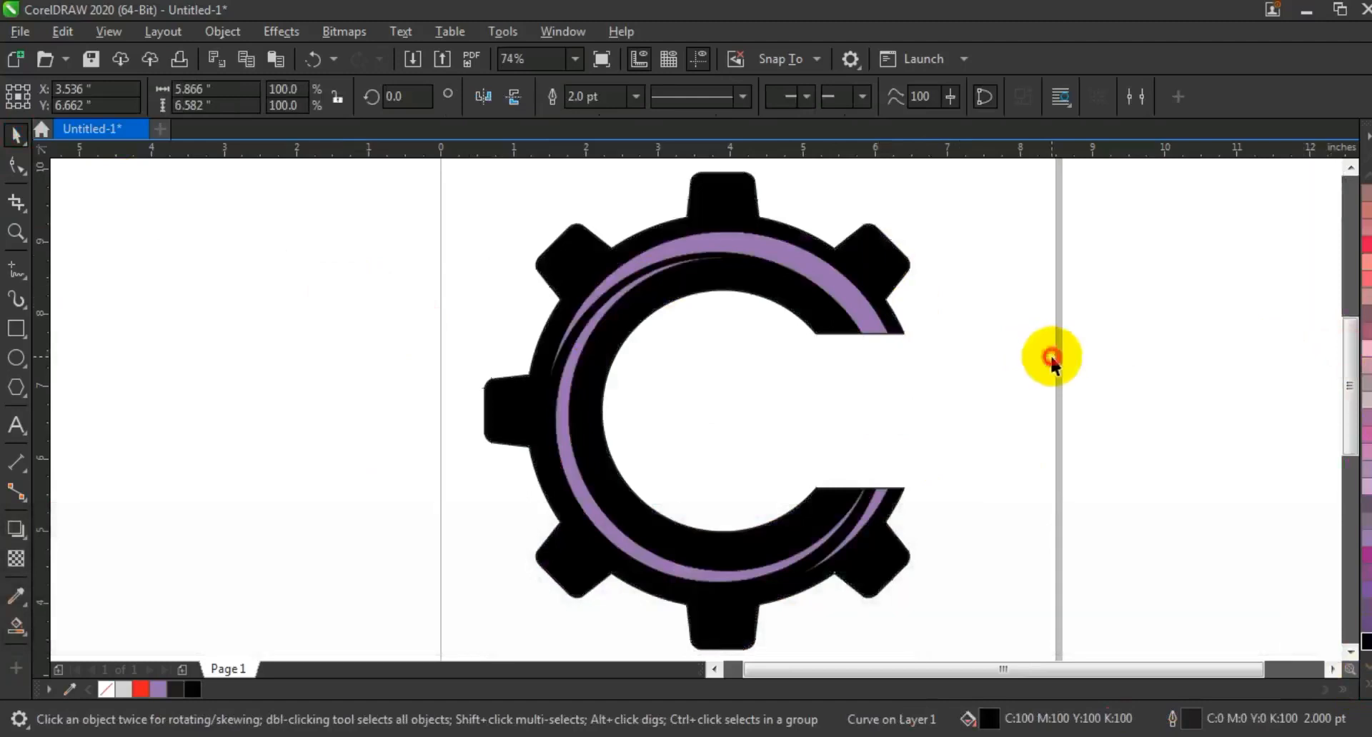
# - Recolour the inner crescent 40% black grey and the two outer crescents orange (C0 M60 Y100 K0)
pyautogui.click(676, 576)
pyautogui.click(1363, 661)
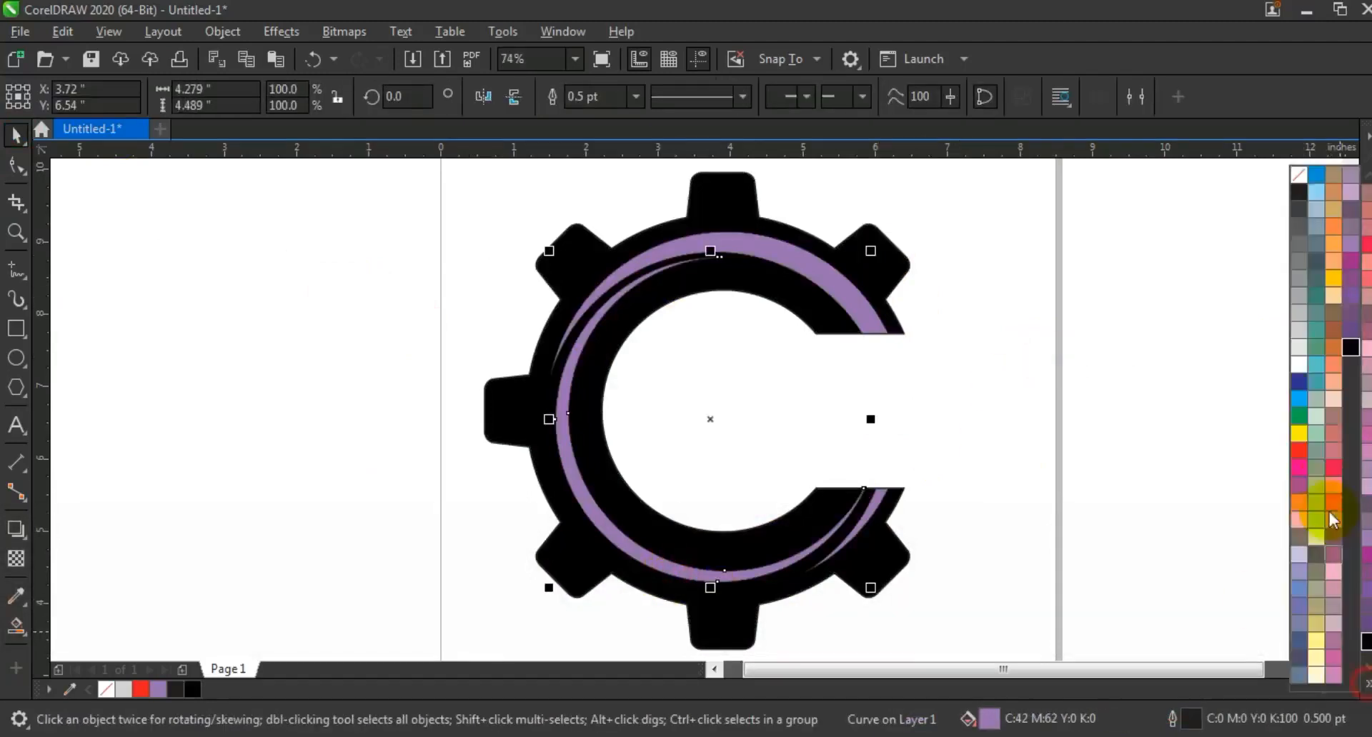
pyautogui.click(1298, 296)
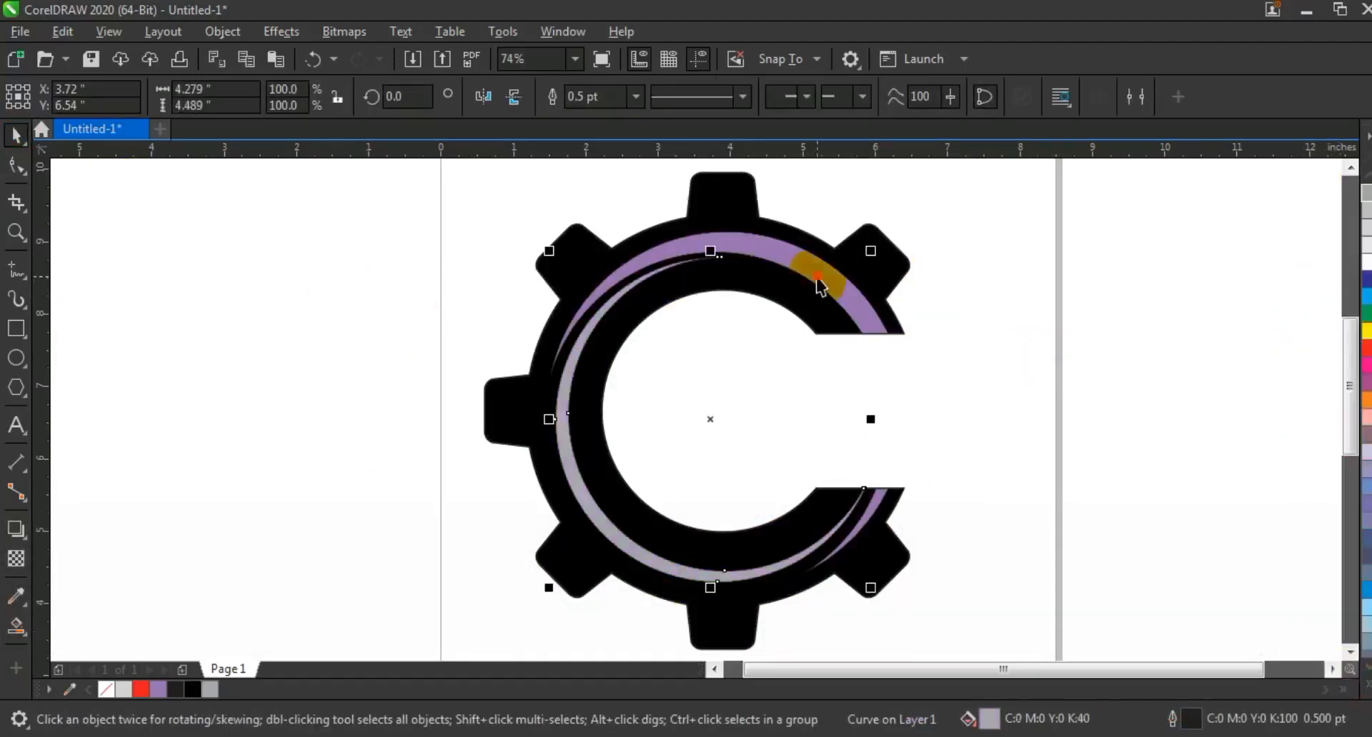
pyautogui.keyDown('shift'); pyautogui.click(880, 503); pyautogui.keyUp('shift')
pyautogui.click(1365, 400)
# - Select all four logo pieces and remove their outlines
pyautogui.press('F3')
pyautogui.press('Escape')
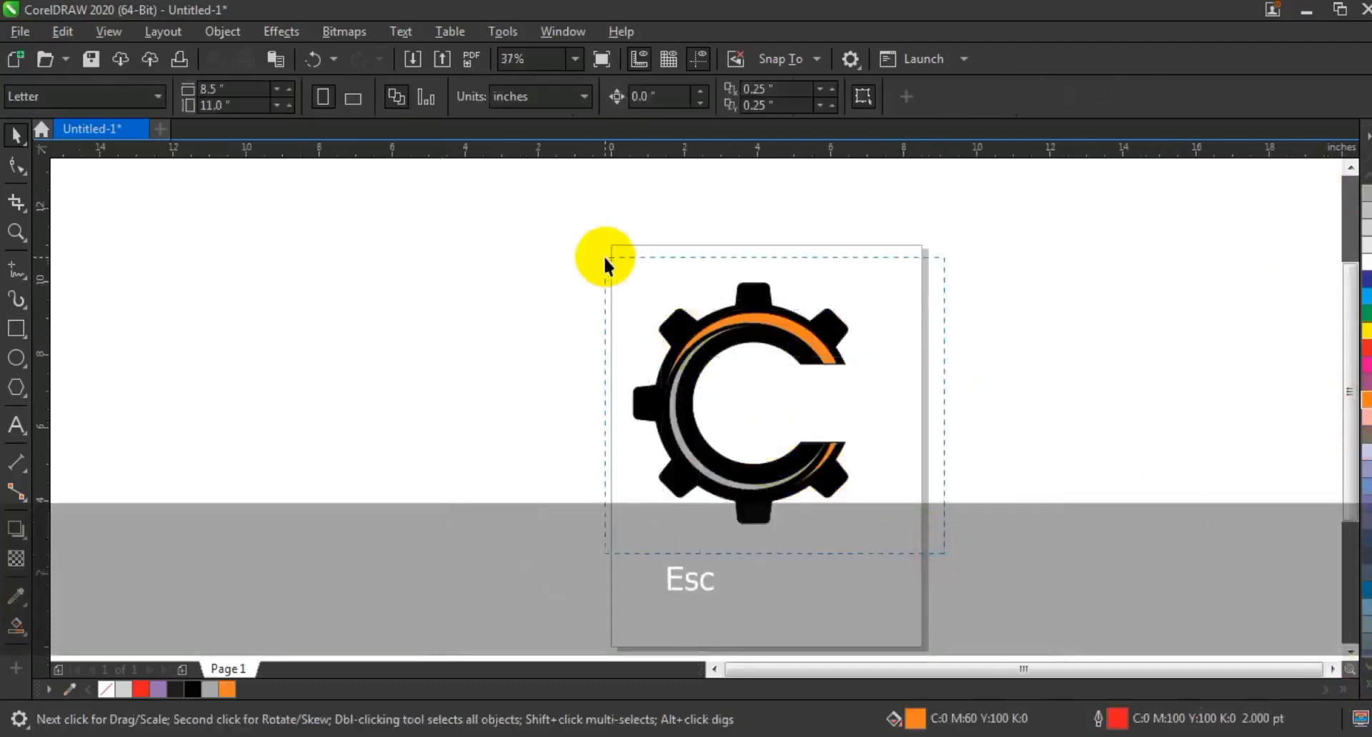
pyautogui.moveTo(604, 260); pyautogui.dragTo(604, 258)
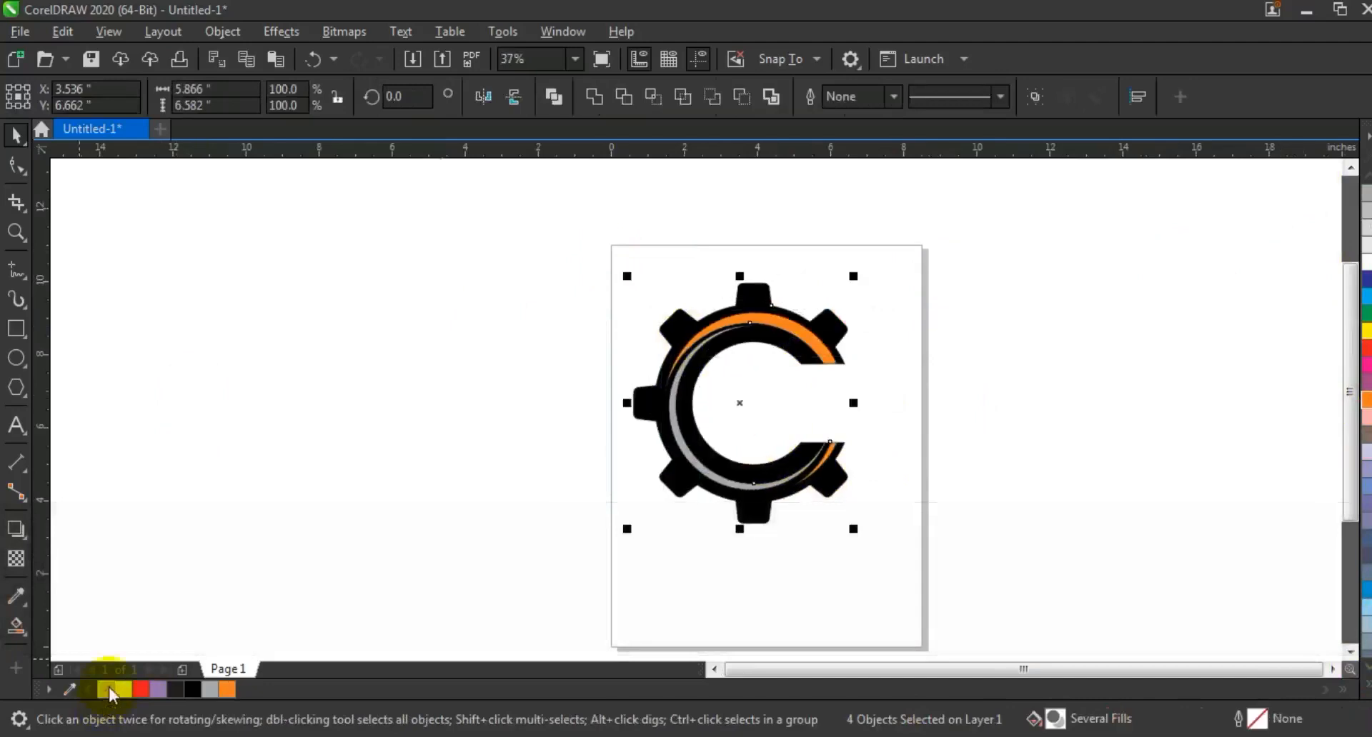
# - Scale the whole gear logo down and position it in the left part of the page
pyautogui.moveTo(855, 529); pyautogui.dragTo(848, 526)
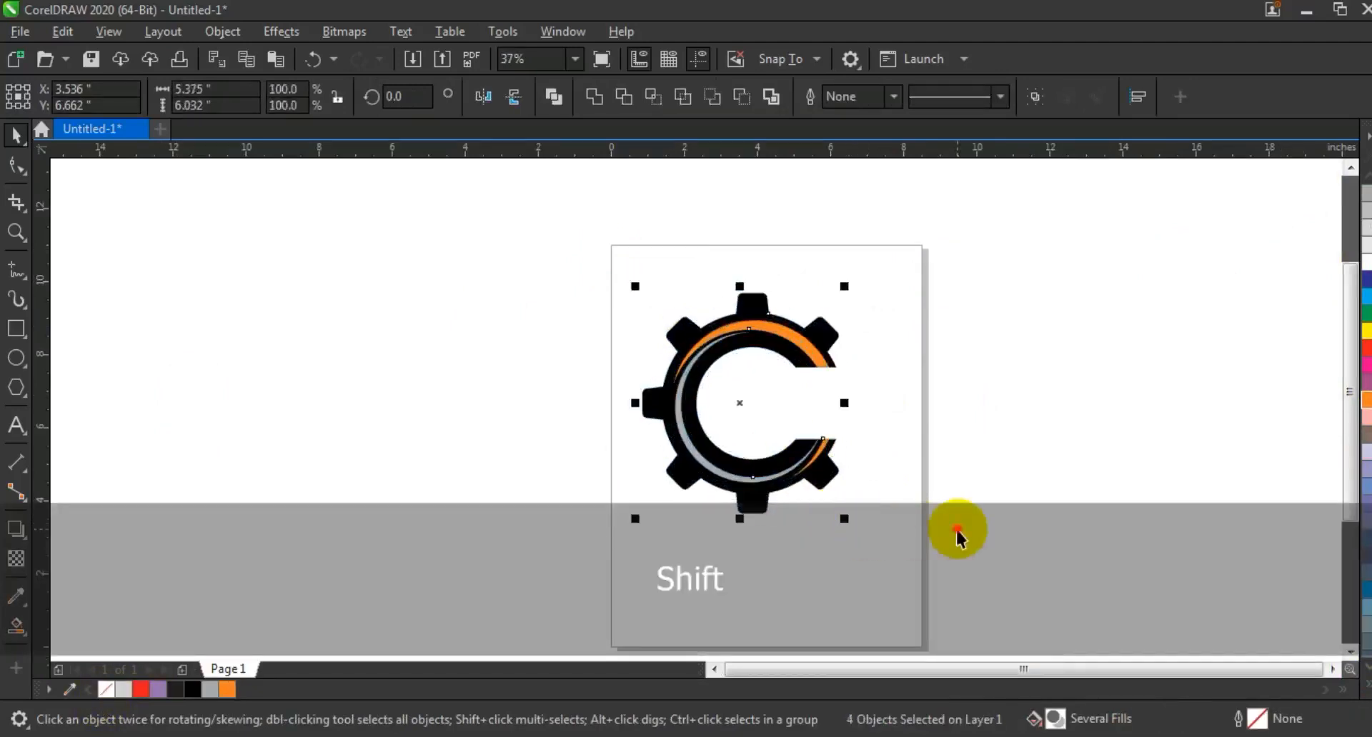
pyautogui.press('Escape')
pyautogui.moveTo(563, 286); pyautogui.dragTo(816, 501)
pyautogui.moveTo(750, 468); pyautogui.dragTo(718, 460)
pyautogui.click(775, 484)
# - Draw a horizontal line about 2.48 inches long to the right of the gear and set its outline width to 2 pt
pyautogui.click(15, 233)
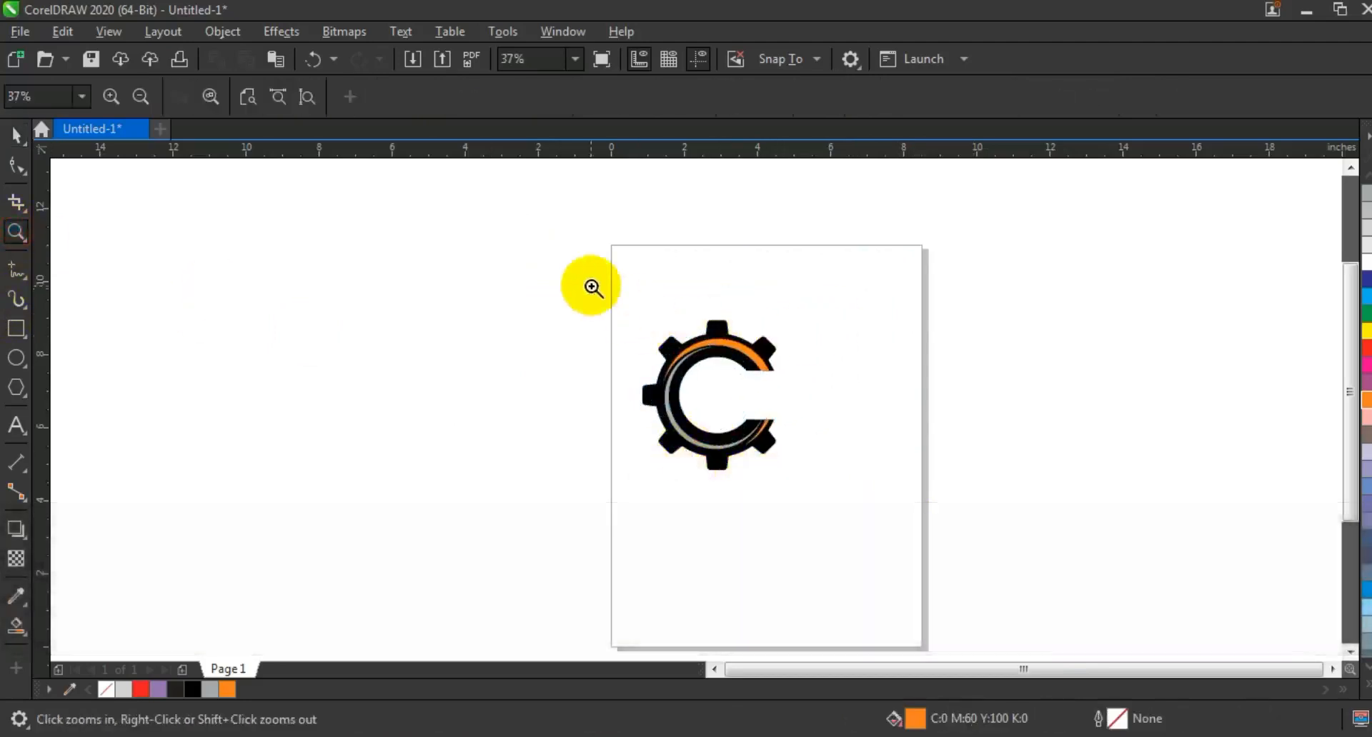
pyautogui.moveTo(592, 286); pyautogui.dragTo(1001, 481)
pyautogui.click(16, 269)
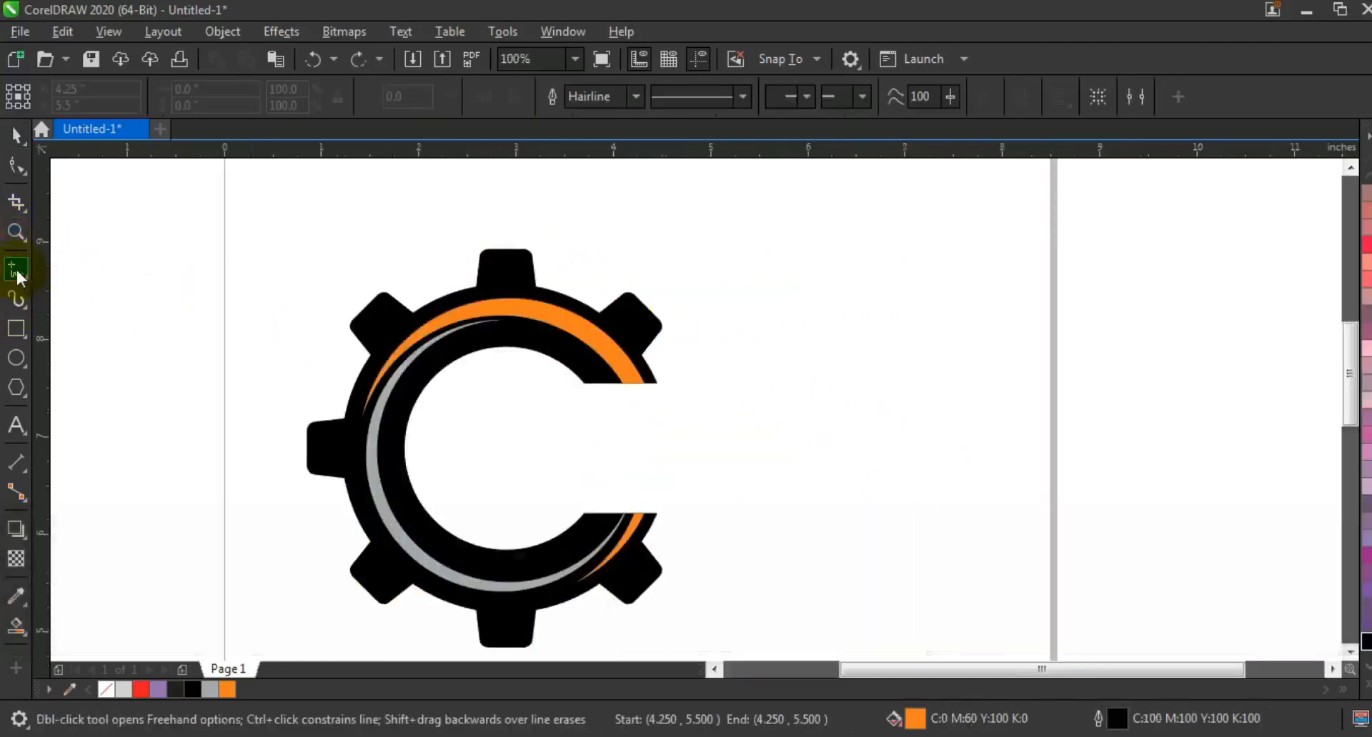
pyautogui.click(727, 347)
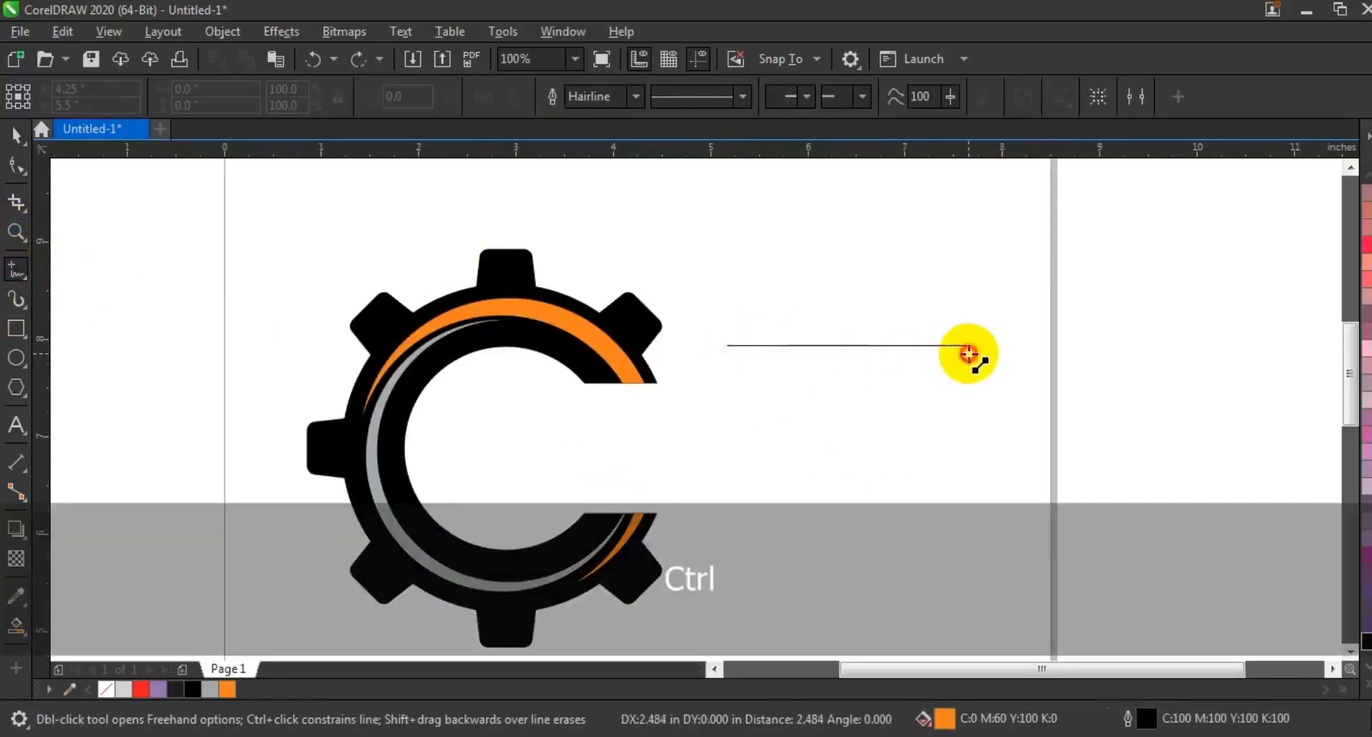
pyautogui.keyDown('ctrl'); pyautogui.click(976, 345); pyautogui.keyUp('ctrl')
pyautogui.click(634, 96)
pyautogui.click(600, 202)
# - Convert the horizontal line to a curve and bend its middle slightly upward into a shallow arc
pyautogui.click(12, 236)
pyautogui.click(703, 331)
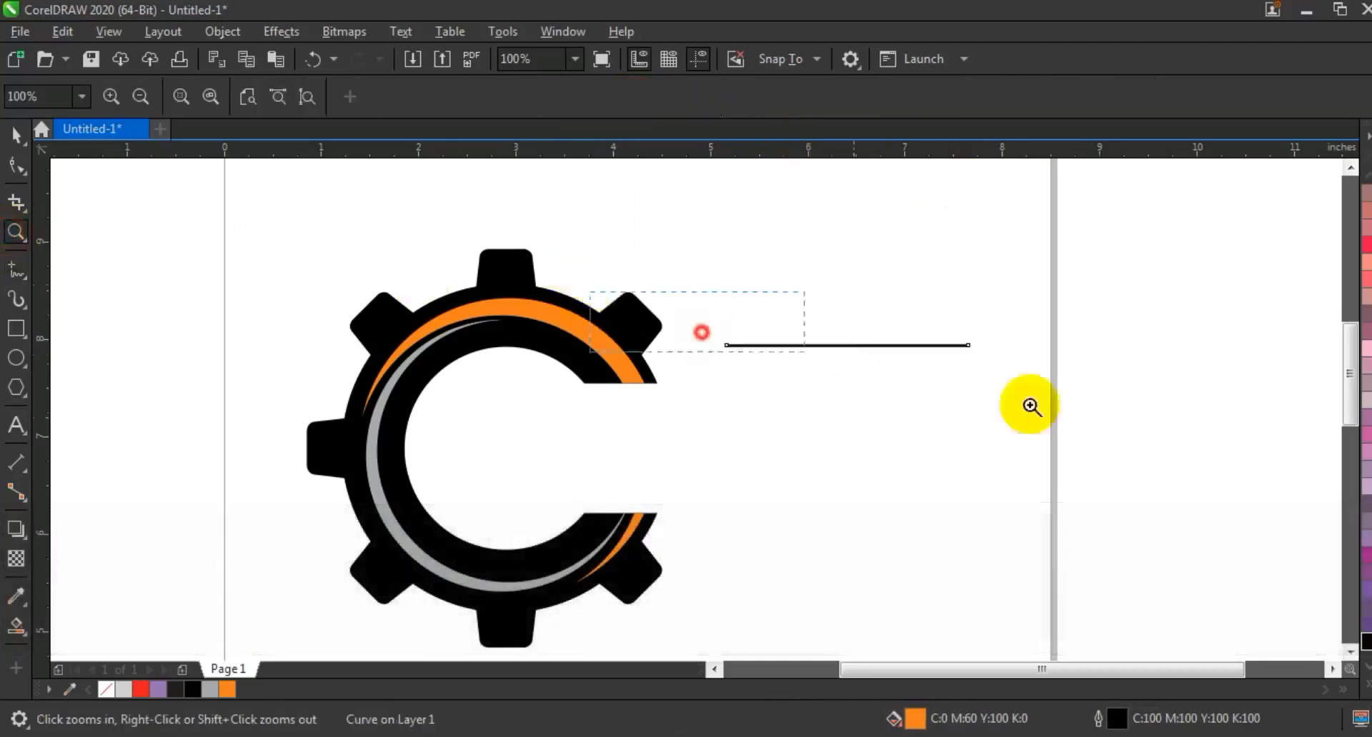
pyautogui.click(397, 333)
pyautogui.press('F10')
pyautogui.moveTo(315, 306); pyautogui.dragTo(997, 454)
pyautogui.click(307, 100)
pyautogui.click(680, 373)
pyautogui.moveTo(680, 379); pyautogui.dragTo(670, 362)
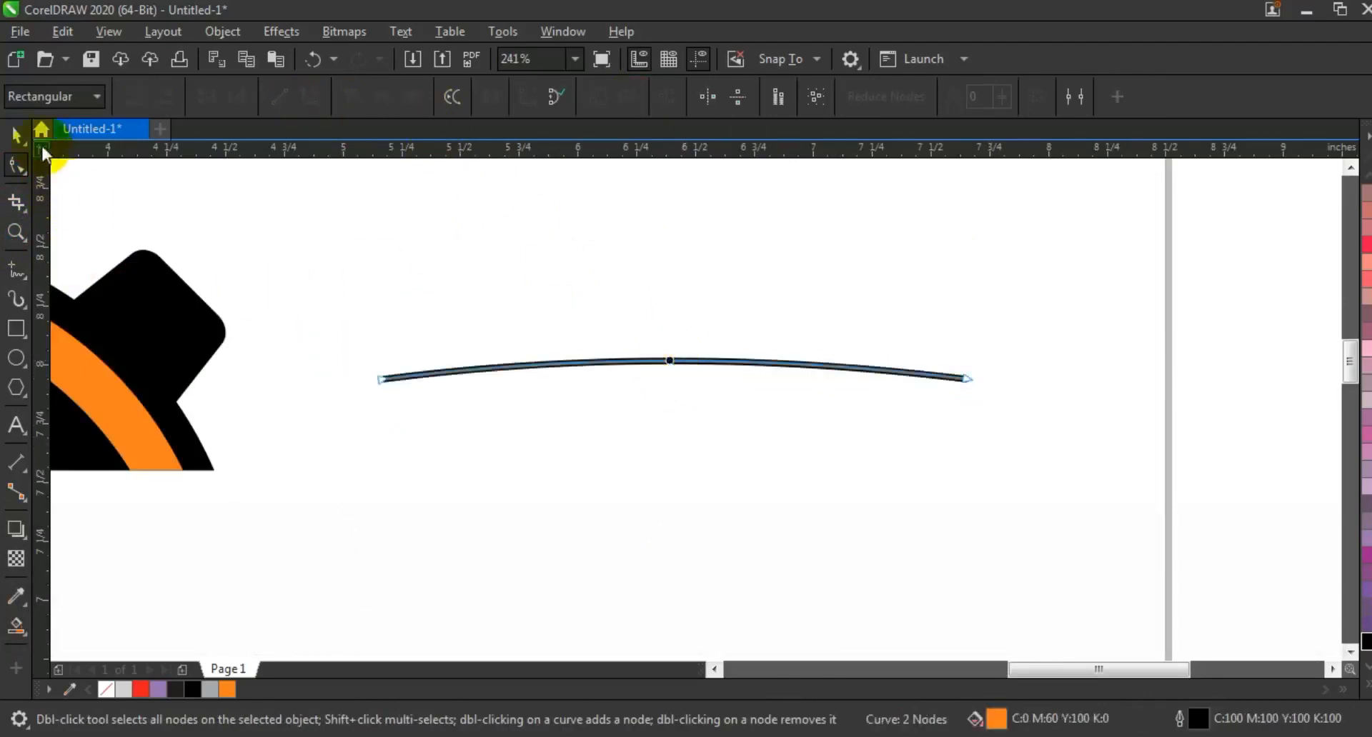
# - Duplicate the arc in place, mirror the copy vertically, and shift it slightly down so the two arcs enclose a thin lens
pyautogui.click(16, 135)
pyautogui.click(615, 359)
pyautogui.rightClick(620, 358)
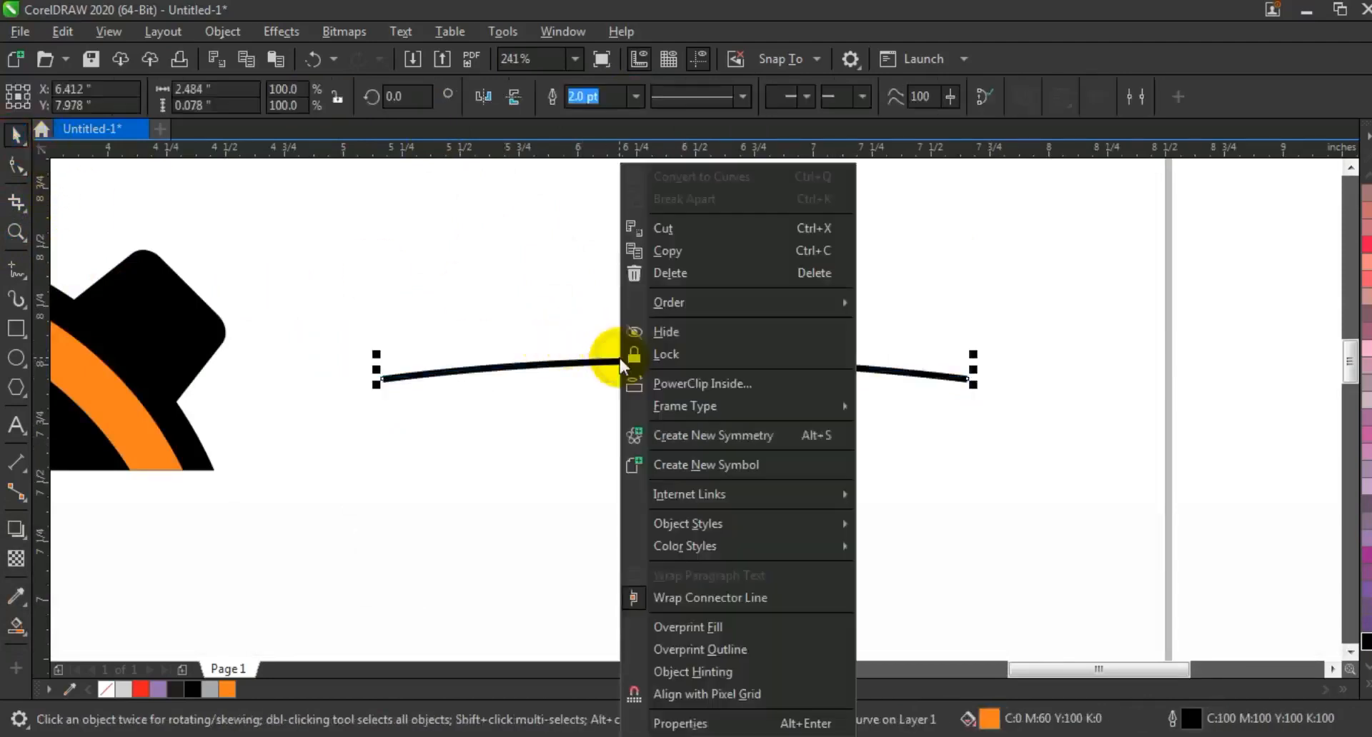
pyautogui.click(661, 251)
pyautogui.hotkey('ctrl', 'v')
pyautogui.click(513, 98)
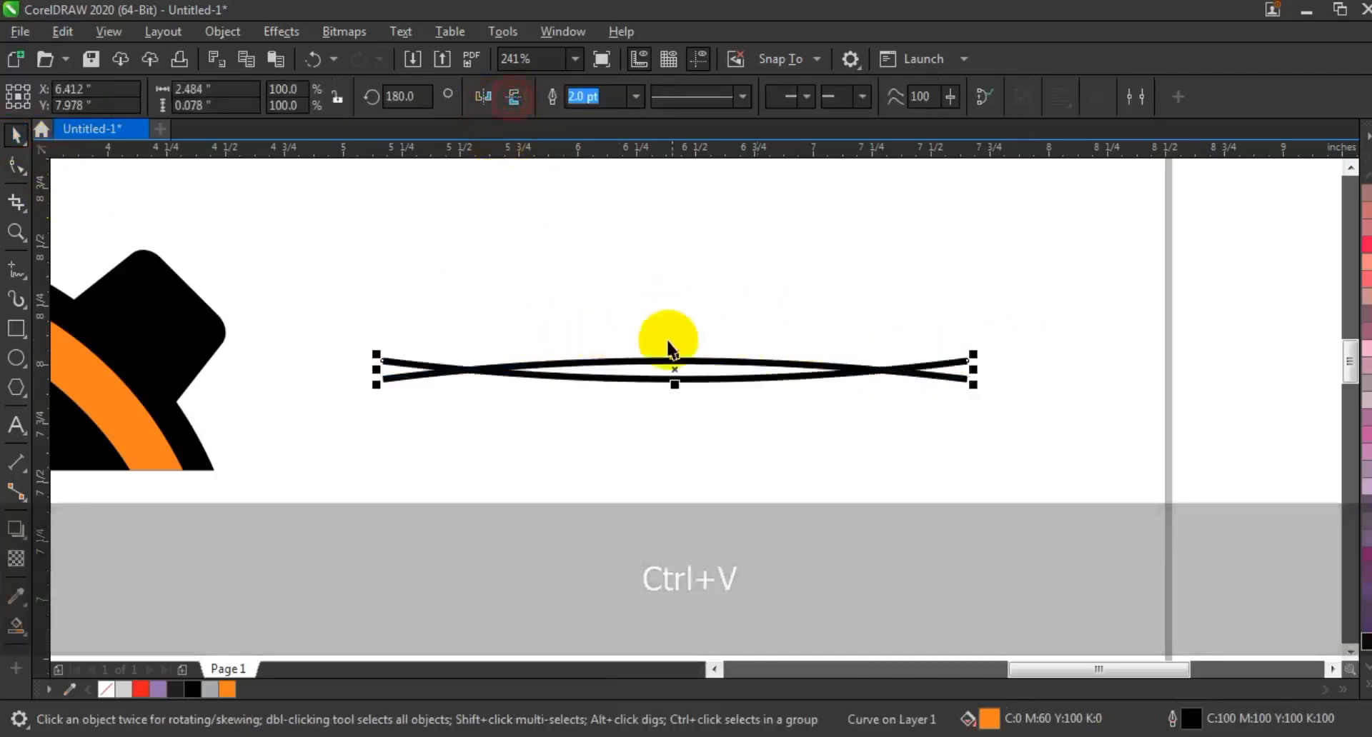
pyautogui.moveTo(688, 378); pyautogui.dragTo(688, 387)
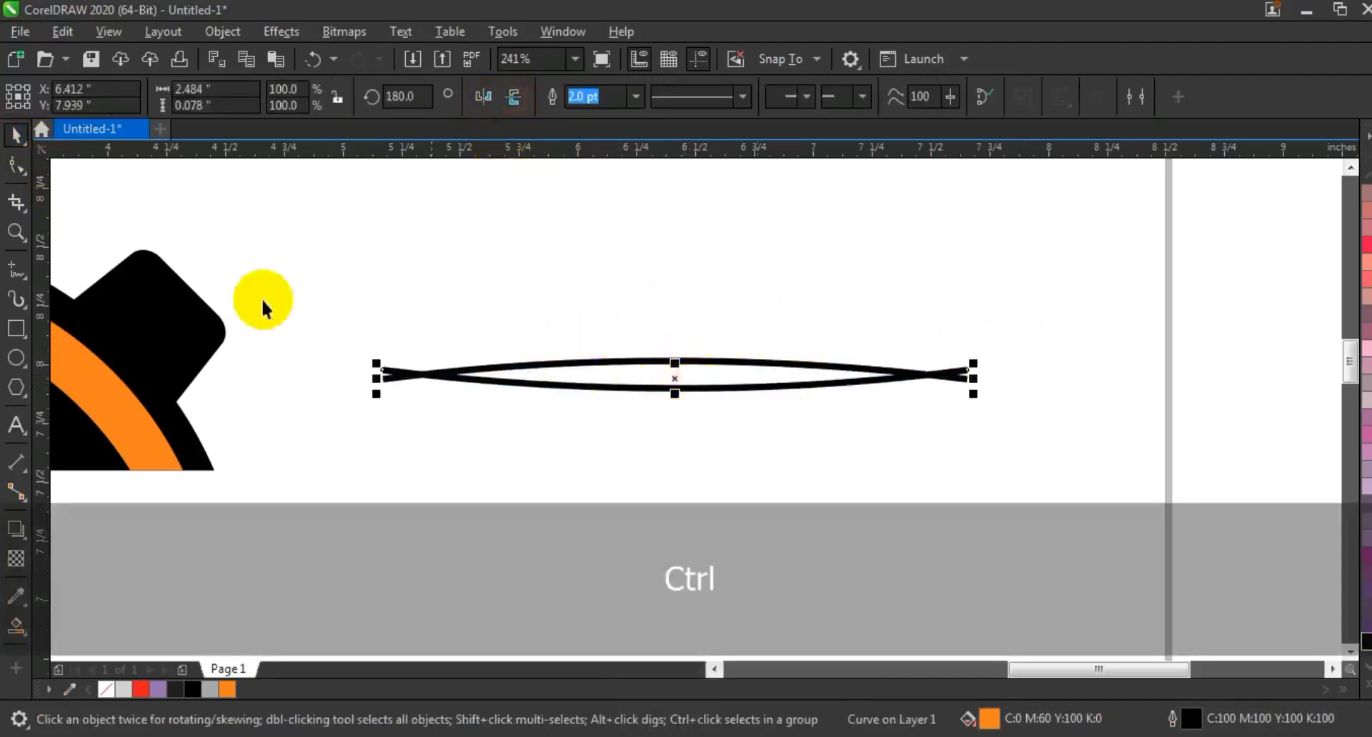
# - Fill the lens enclosed by the two arcs with Smart Fill and delete both original arcs
pyautogui.click(15, 625)
pyautogui.click(620, 379)
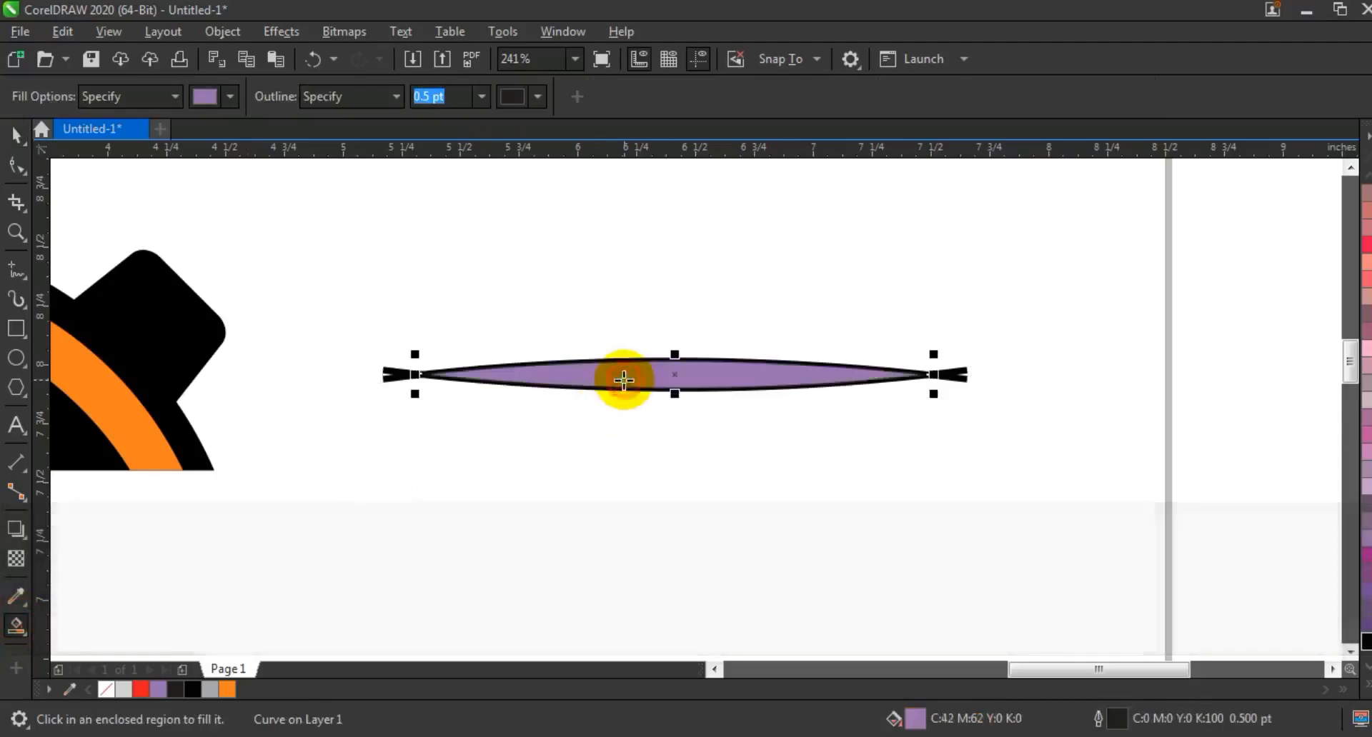
pyautogui.click(962, 371)
pyautogui.press('Delete')
pyautogui.click(966, 378)
pyautogui.press('Delete')
# - Flatten the lens shape, remove its fill, and enlarge it to about 2.75 by 0.10 inches
pyautogui.click(842, 370)
pyautogui.moveTo(678, 394); pyautogui.dragTo(676, 390)
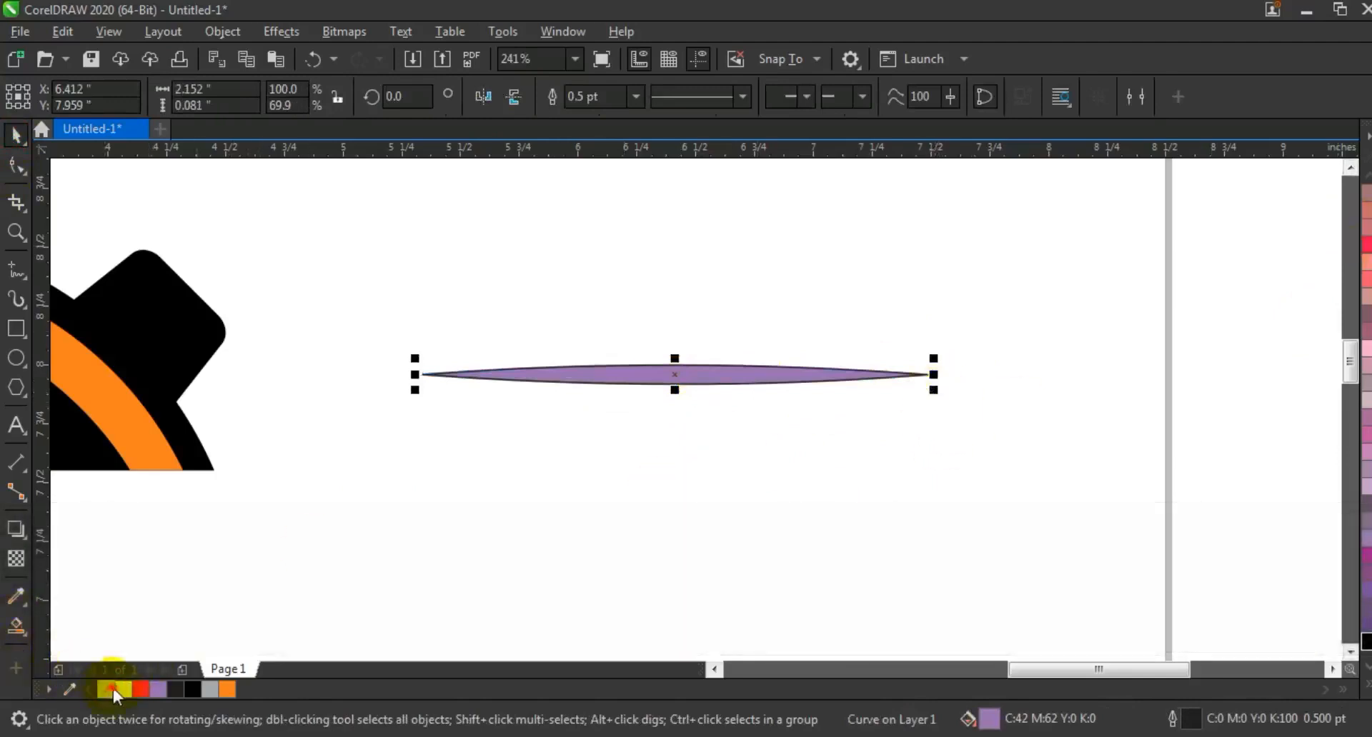
pyautogui.click(108, 690)
pyautogui.moveTo(933, 390); pyautogui.dragTo(1011, 402)
# - Scale the lens outline to about 2.51 by 0.10 inches and place it with two staggered copies across the C's upper arm
pyautogui.press('F3')
pyautogui.press('F3')
pyautogui.moveTo(448, 277); pyautogui.dragTo(1022, 573)
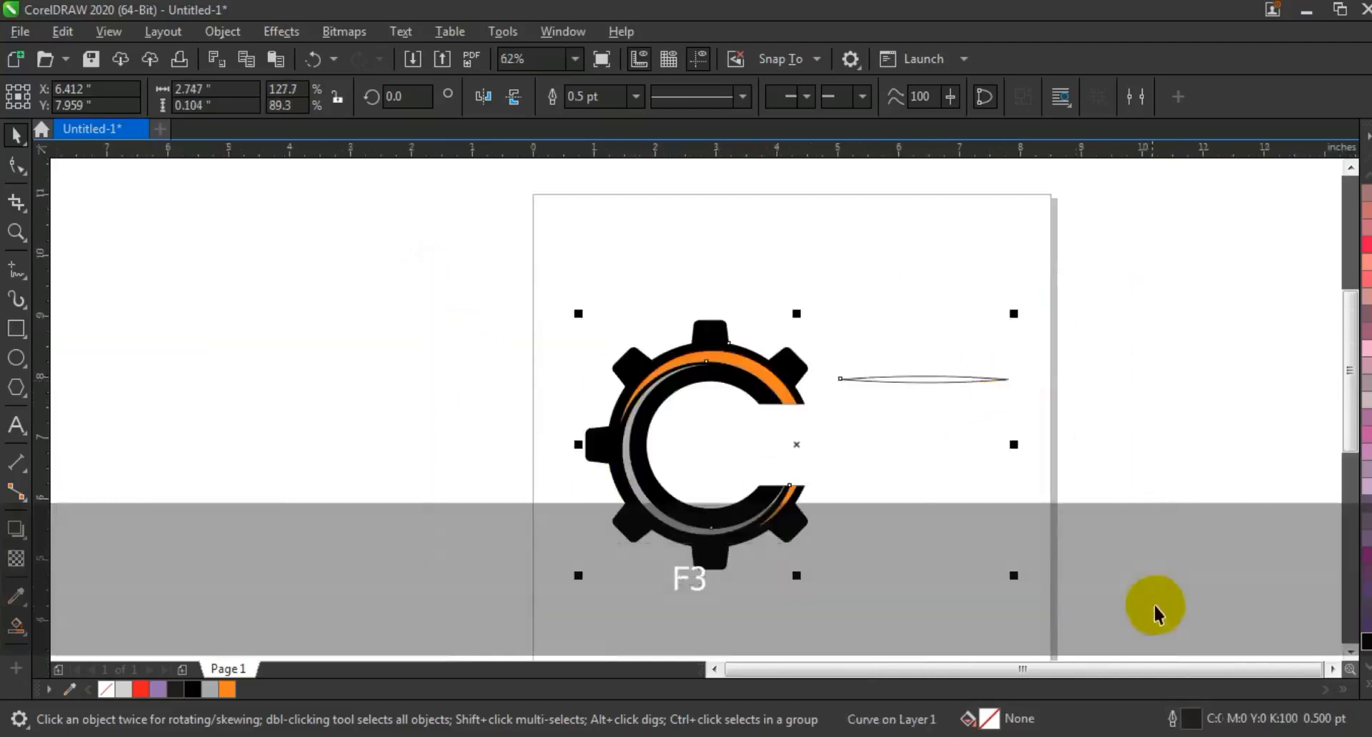
pyautogui.hotkey('shift', 'F2')
pyautogui.press('Escape')
pyautogui.moveTo(876, 288); pyautogui.dragTo(612, 250)
pyautogui.moveTo(833, 269); pyautogui.dragTo(761, 328)
pyautogui.press('shift')
pyautogui.rightClick(811, 278)
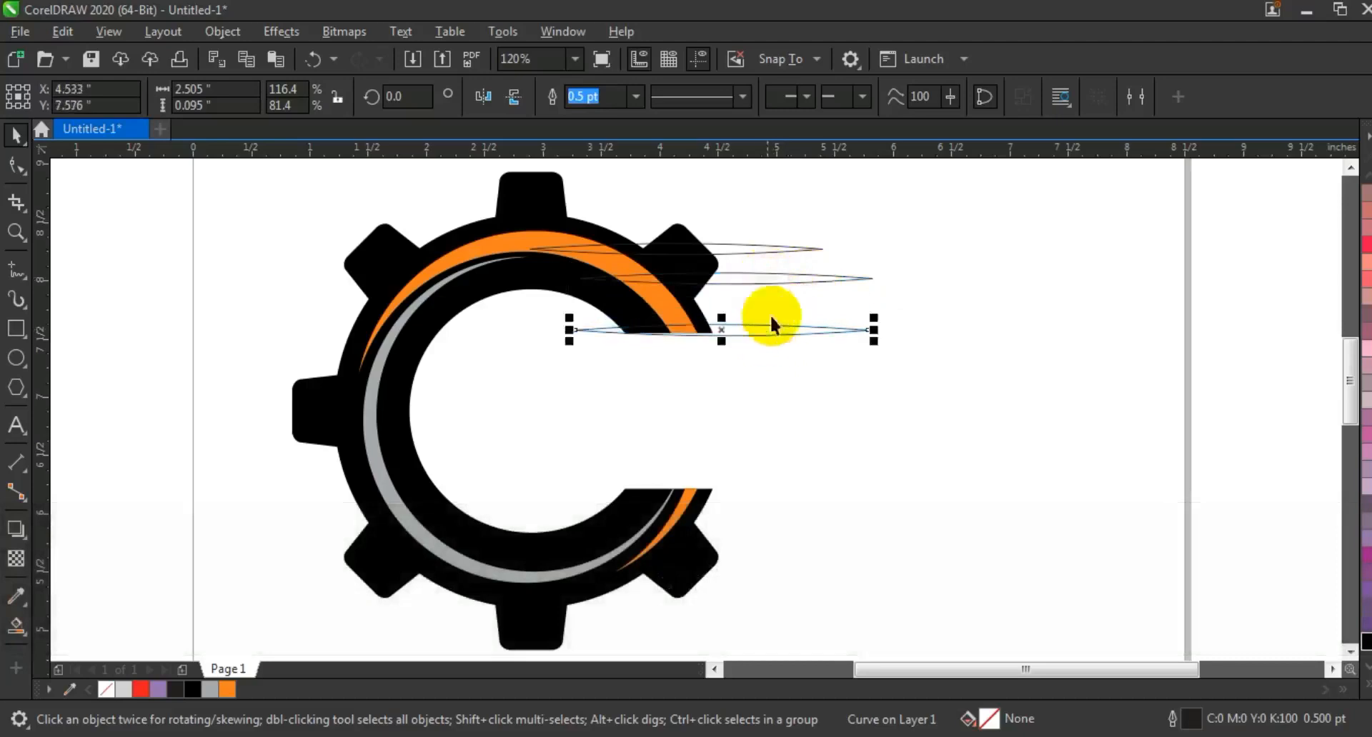
# - Adjust the positions of the middle and lowest lens outlines and place two more copies across the C's lower arm
pyautogui.moveTo(774, 278); pyautogui.dragTo(773, 285)
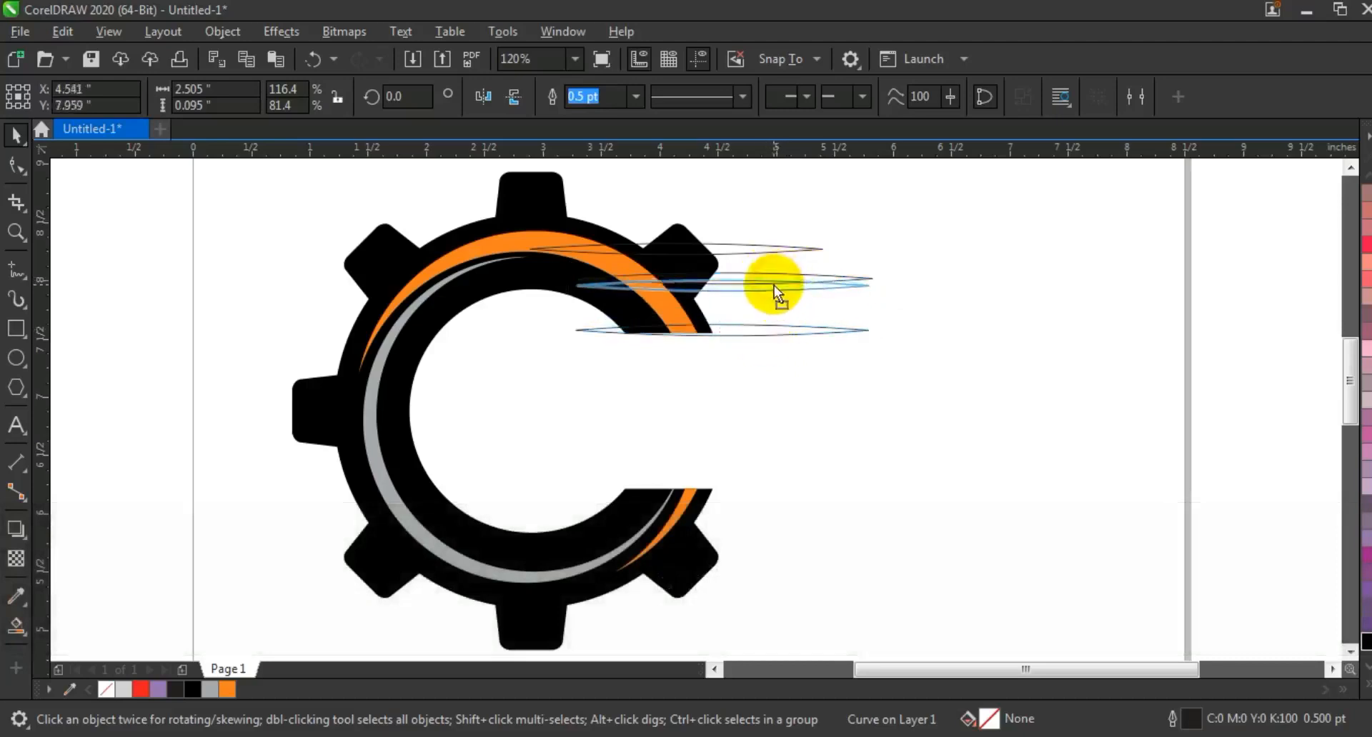
pyautogui.click(768, 332)
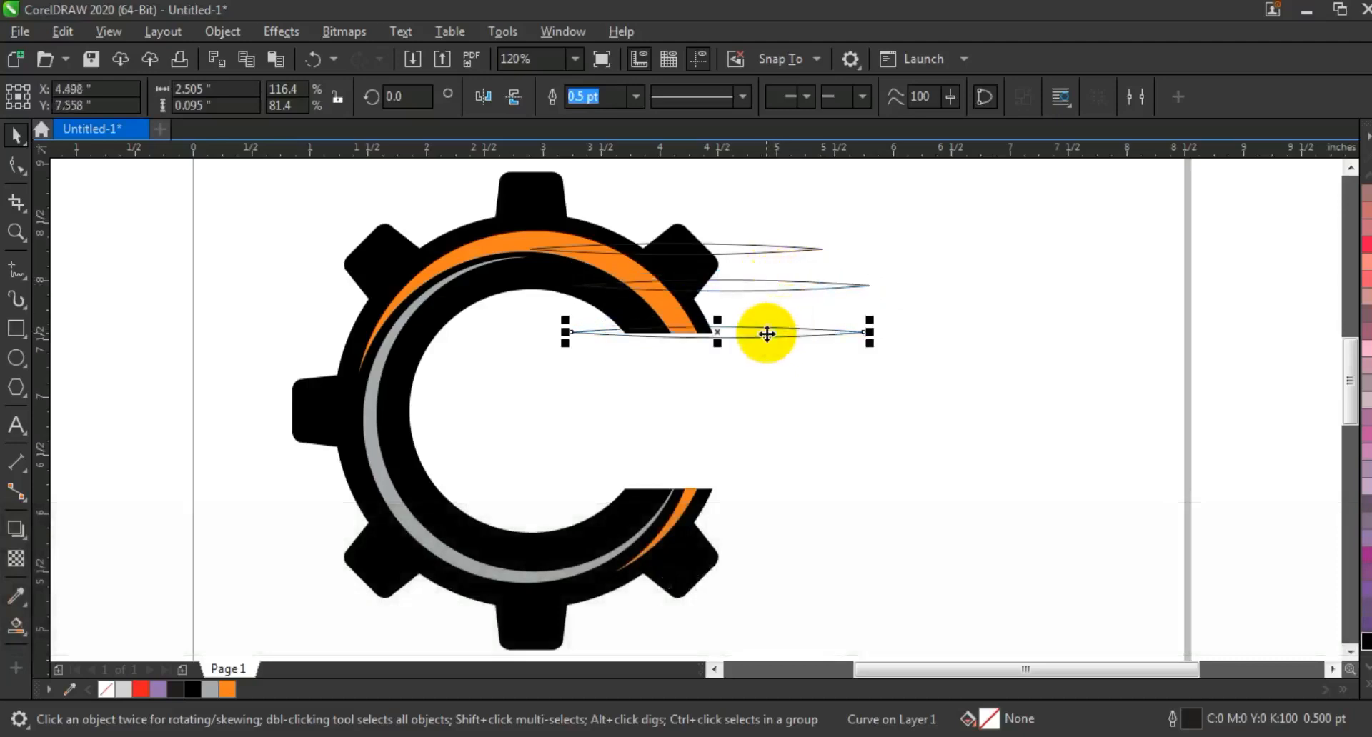
pyautogui.moveTo(766, 334); pyautogui.dragTo(748, 524)
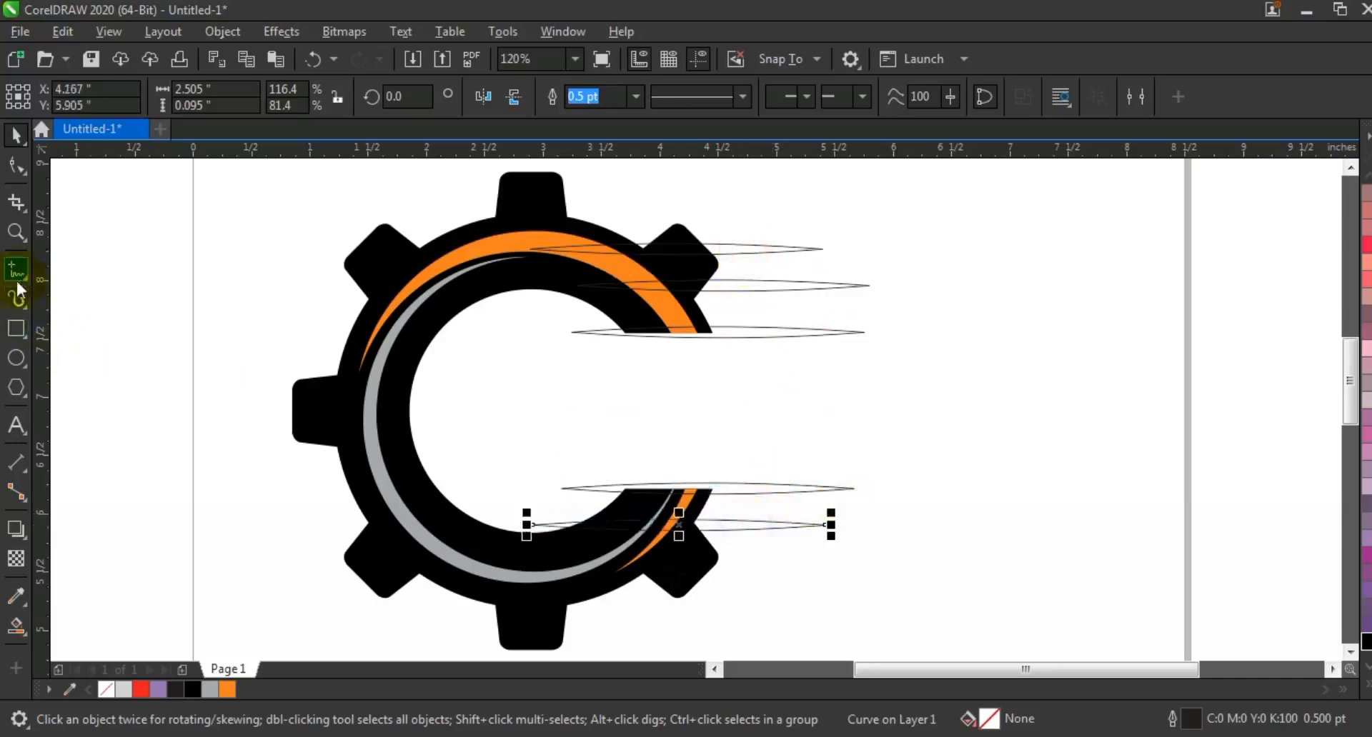
# - Smart Fill the visible parts of the five lens outlines crossing the C's open ends with purple
pyautogui.click(16, 625)
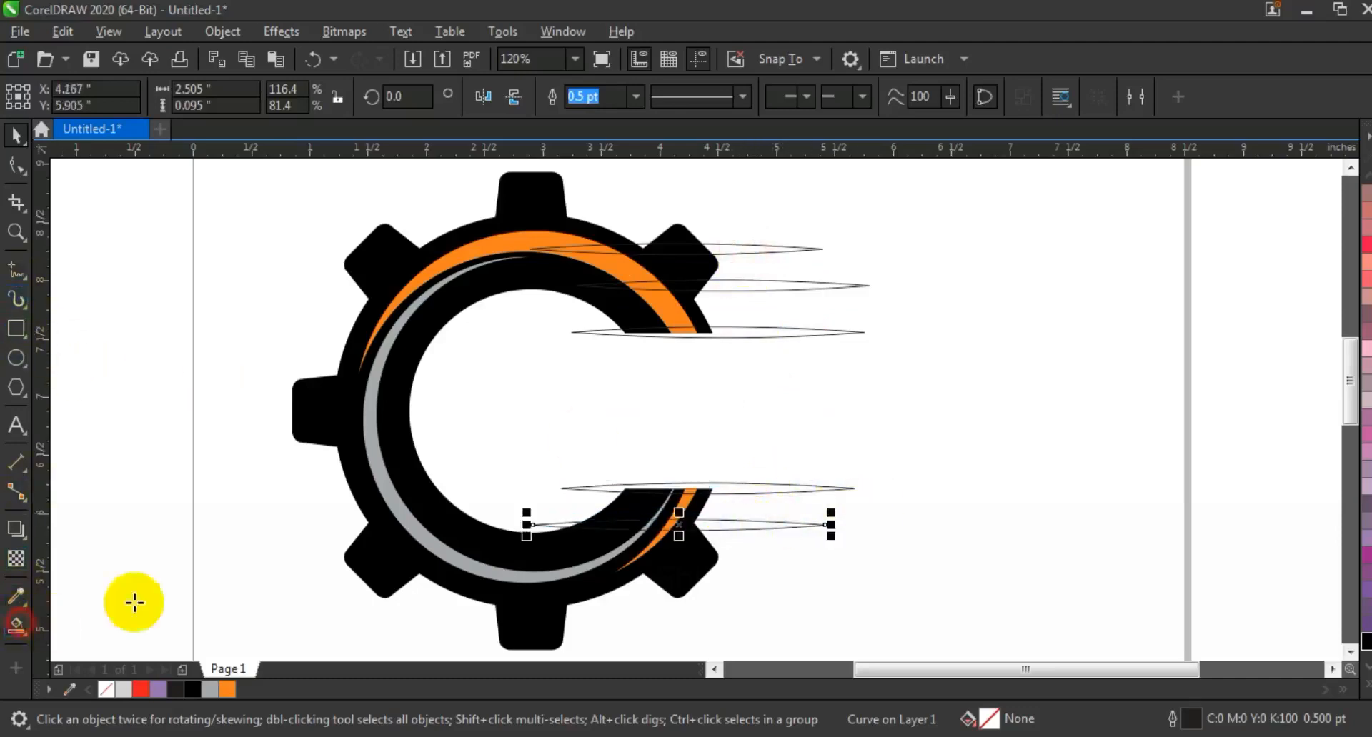
pyautogui.click(711, 524)
pyautogui.click(754, 486)
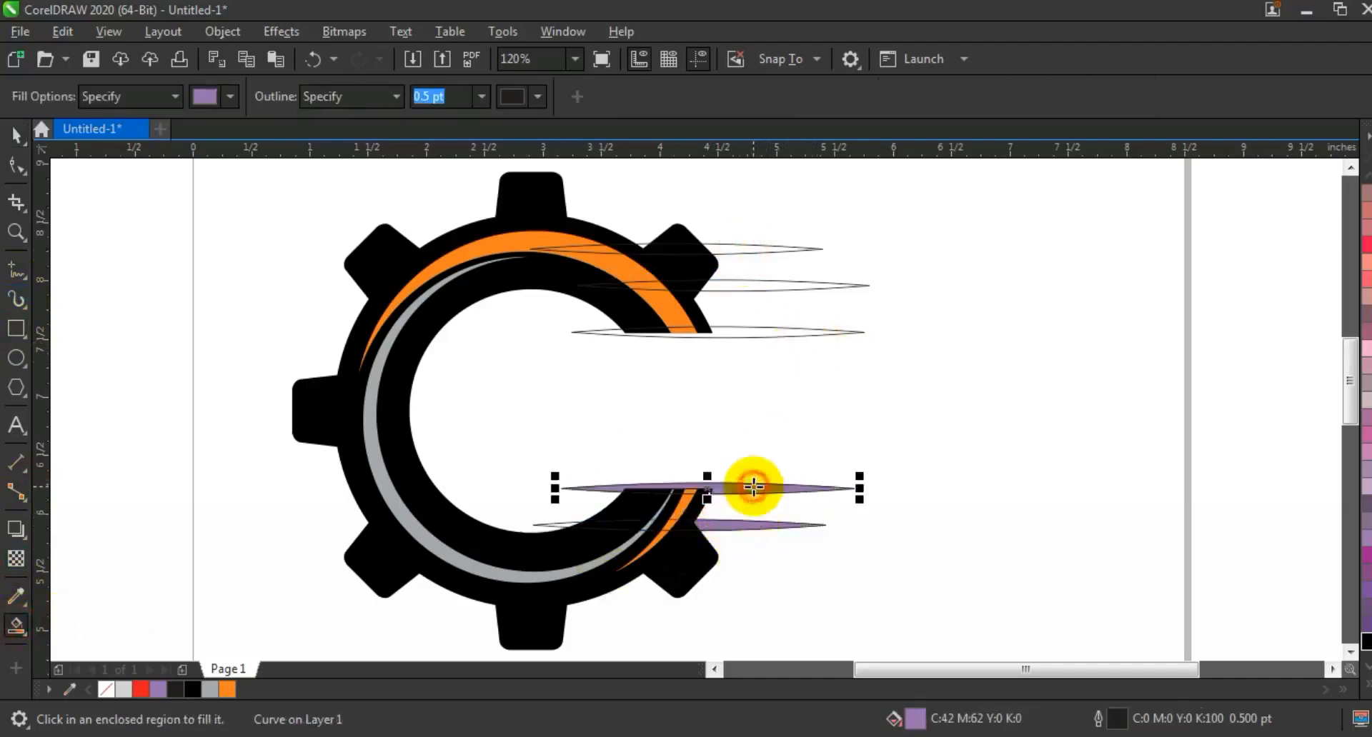
pyautogui.click(791, 331)
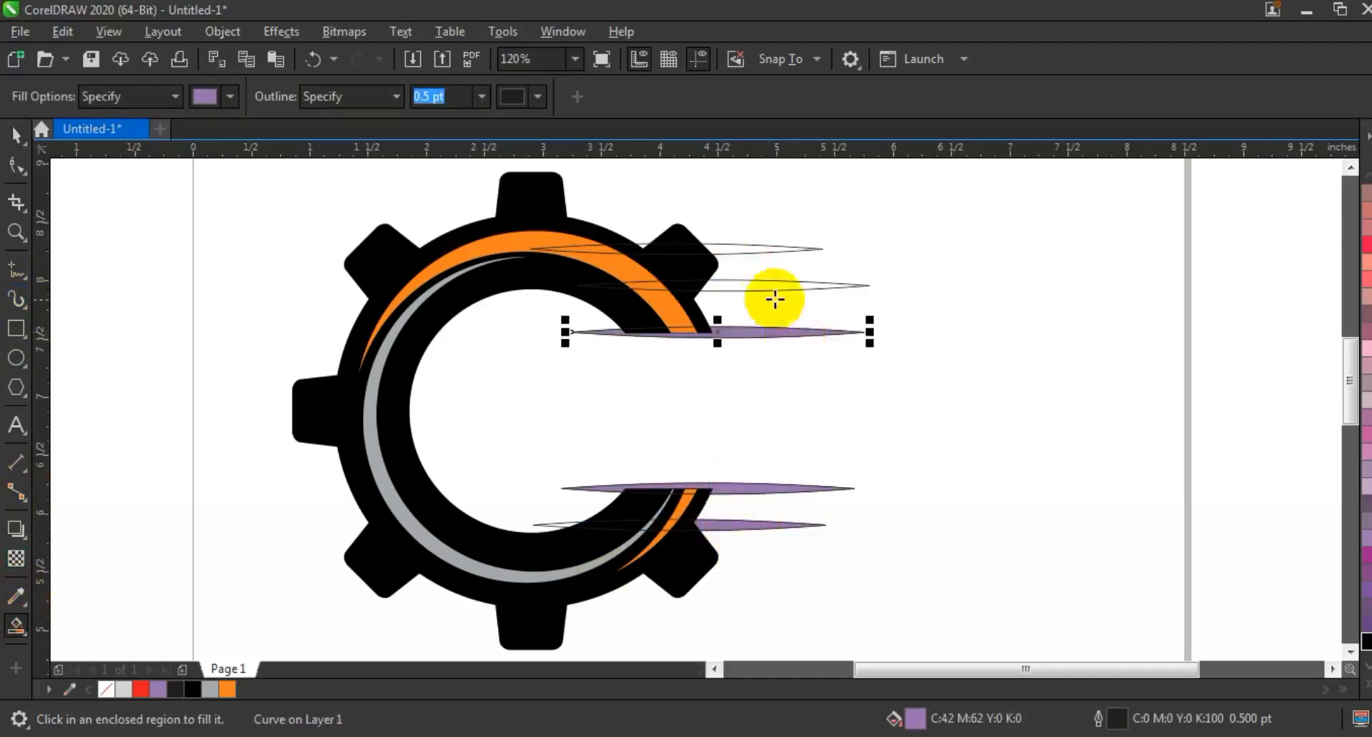
pyautogui.click(765, 286)
pyautogui.click(758, 248)
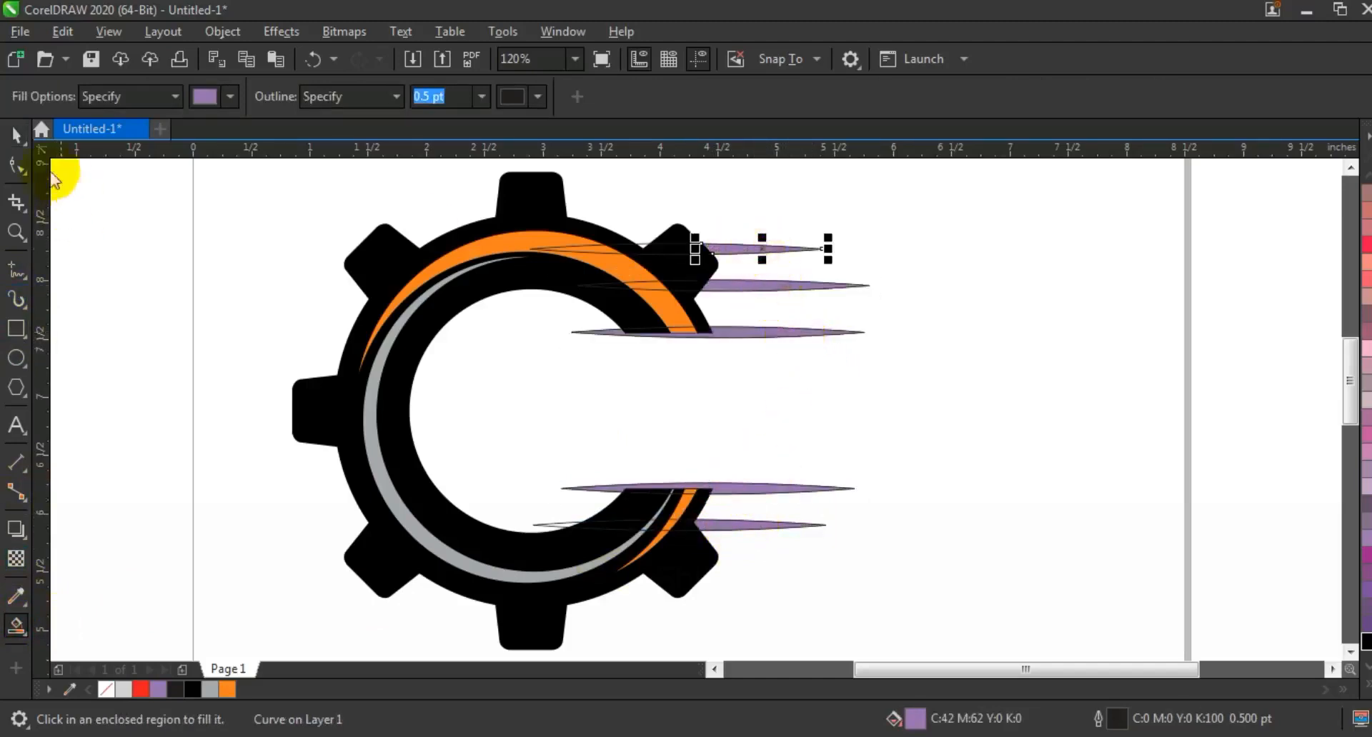
# - Delete the five original unfilled lens outlines, keeping the purple filled shapes
pyautogui.click(19, 139)
pyautogui.click(747, 378)
pyautogui.click(635, 288)
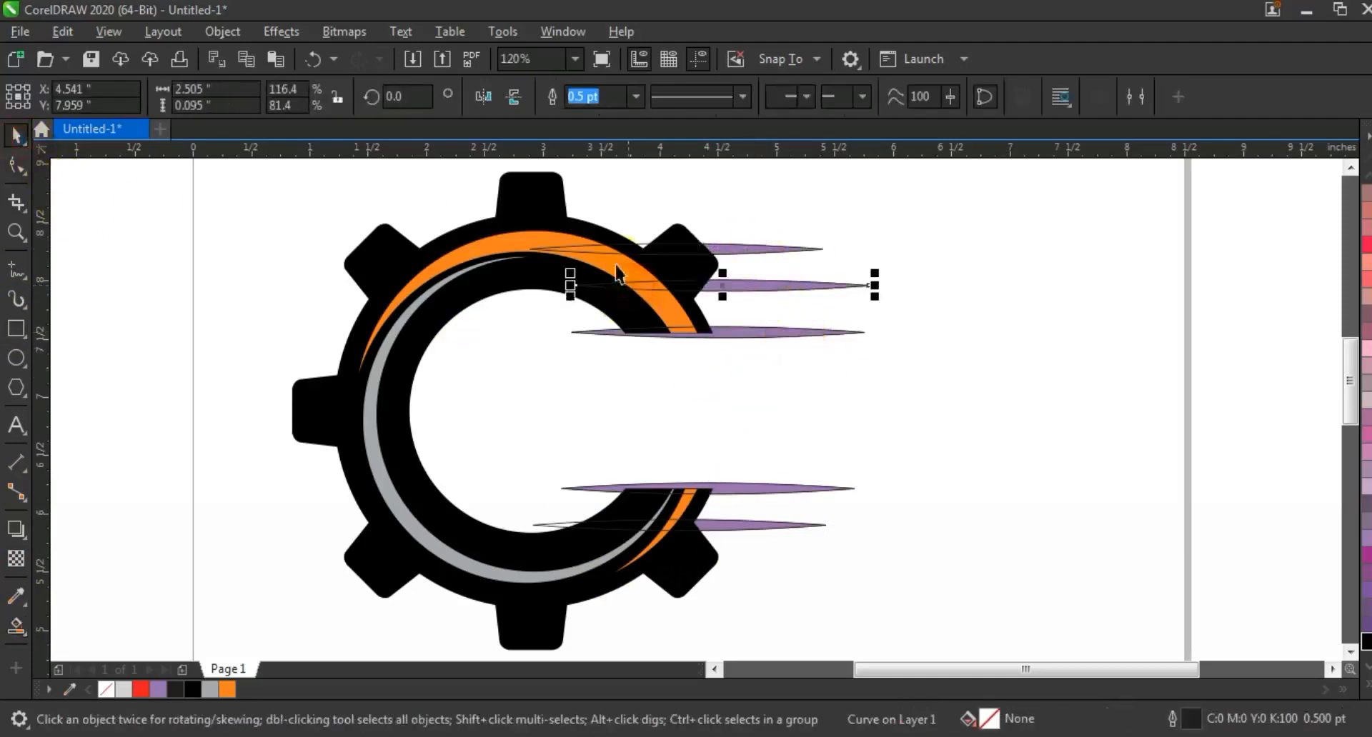
pyautogui.press('Delete')
pyautogui.click(595, 242)
pyautogui.press('Delete')
pyautogui.click(672, 332)
pyautogui.press('Delete')
pyautogui.click(691, 494)
pyautogui.press('Delete')
pyautogui.click(558, 525)
pyautogui.press('Delete')
# - Weld the two purple speed lines at the C's lower arm to the black gear
pyautogui.click(739, 525)
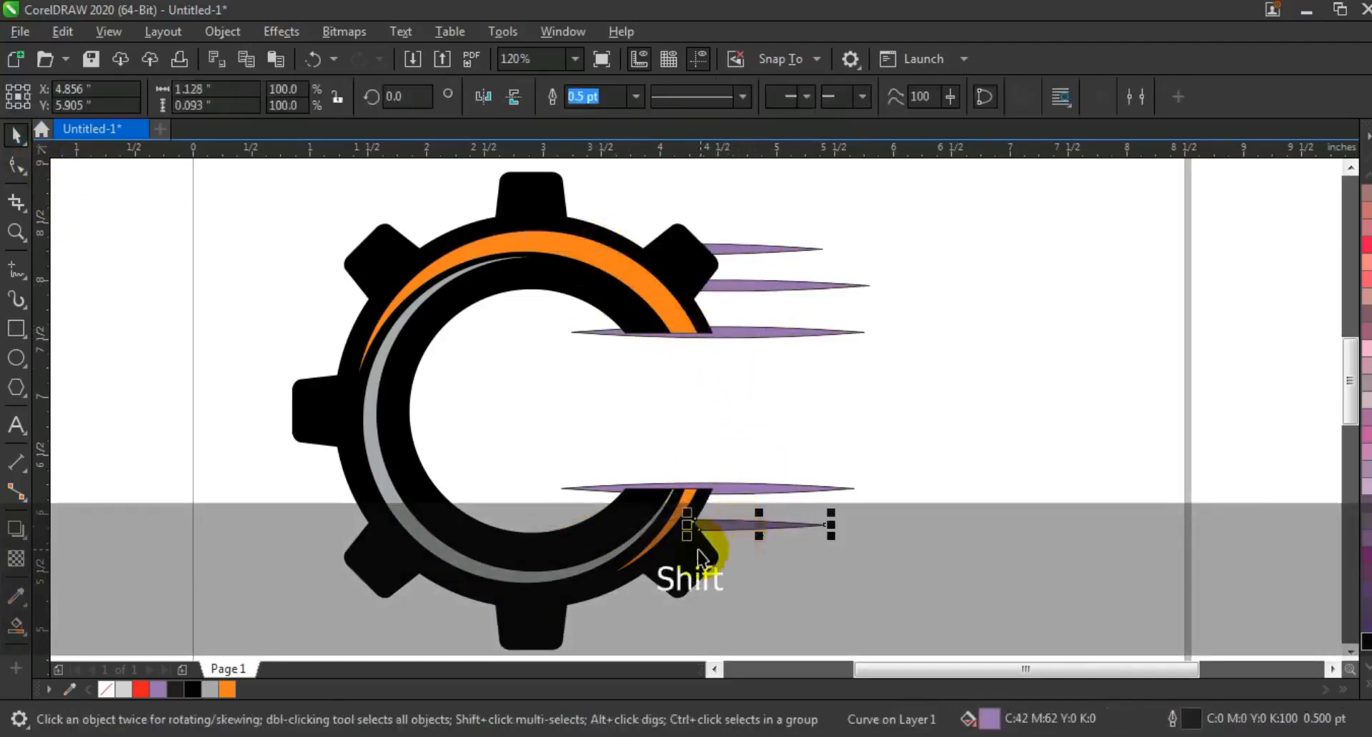
pyautogui.keyDown('shift'); pyautogui.click(658, 230); pyautogui.keyUp('shift')
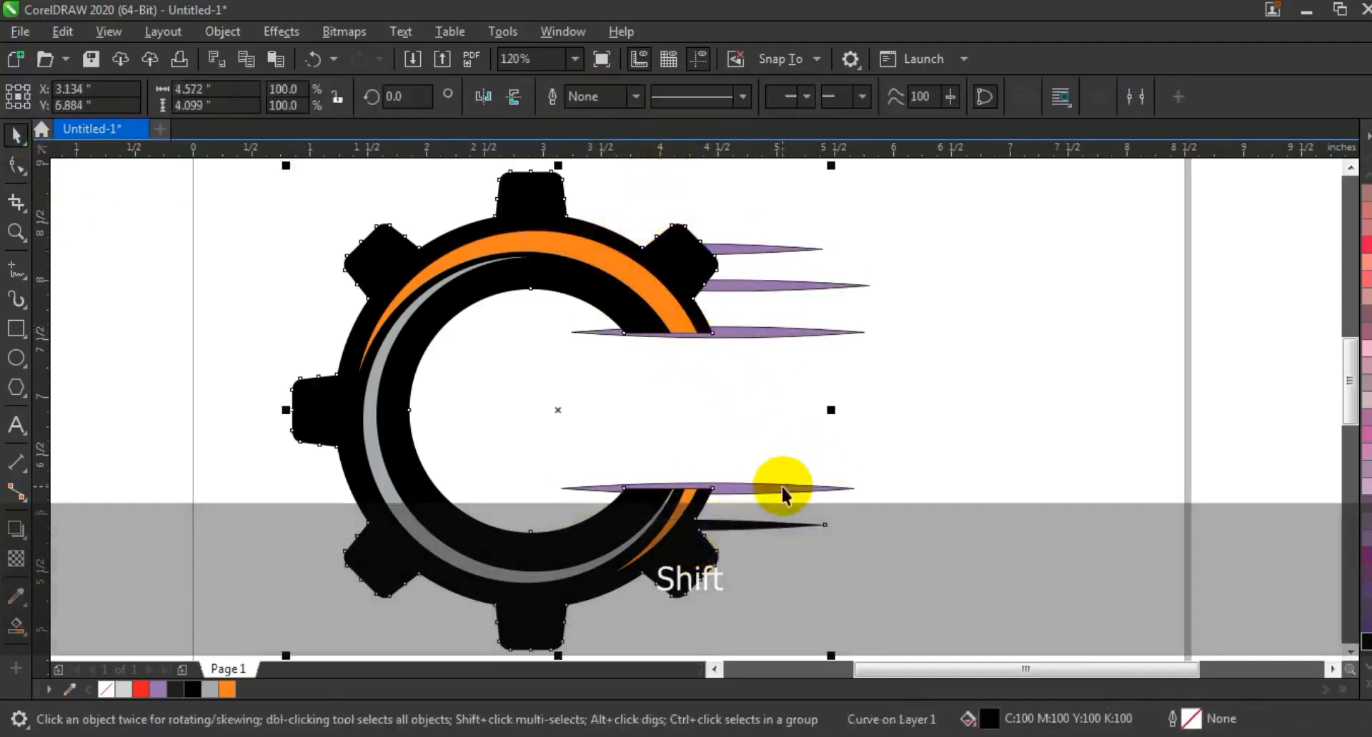
pyautogui.click(781, 489)
pyautogui.keyDown('shift'); pyautogui.click(675, 560); pyautogui.keyUp('shift')
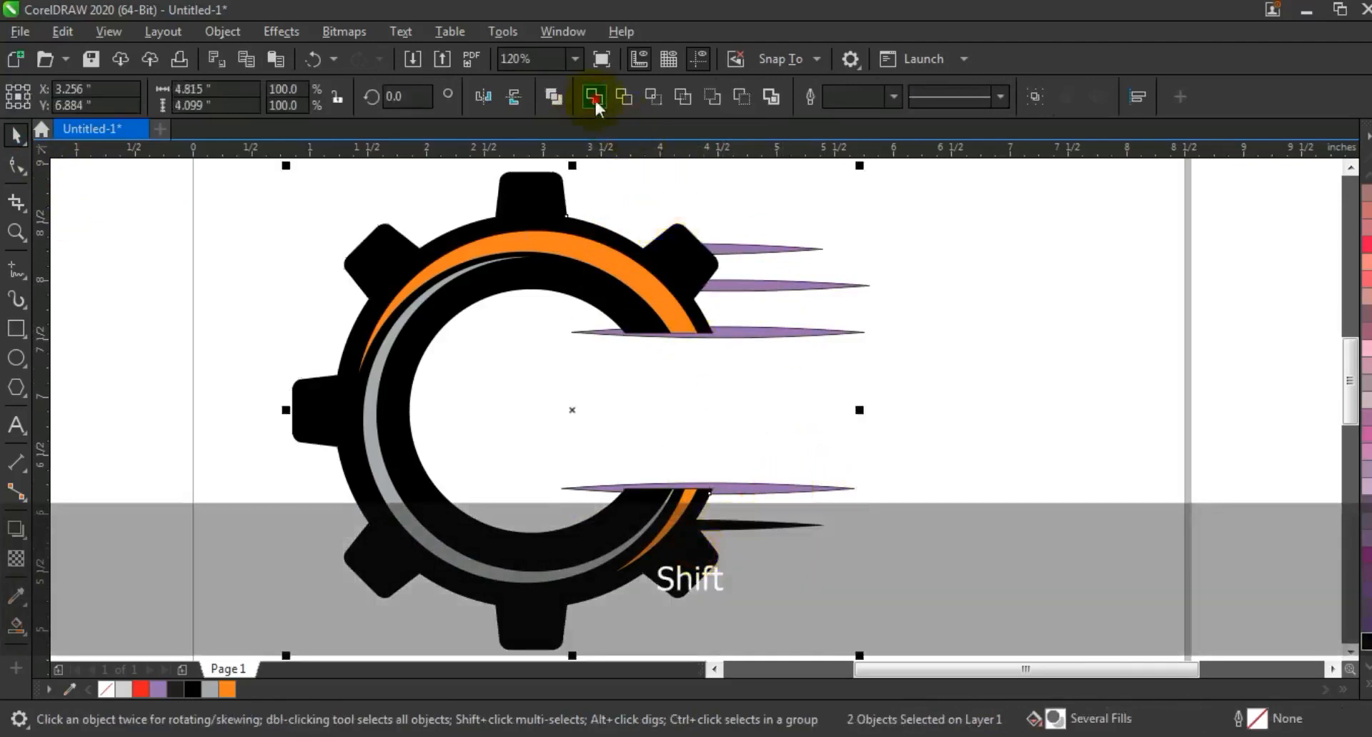
# - Weld the three purple speed lines at the C's upper arm to the black gear
pyautogui.click(764, 332)
pyautogui.keyDown('shift'); pyautogui.click(765, 285); pyautogui.keyUp('shift')
pyautogui.keyDown('shift'); pyautogui.click(768, 252); pyautogui.keyUp('shift')
pyautogui.keyDown('shift'); pyautogui.click(676, 235); pyautogui.keyUp('shift')
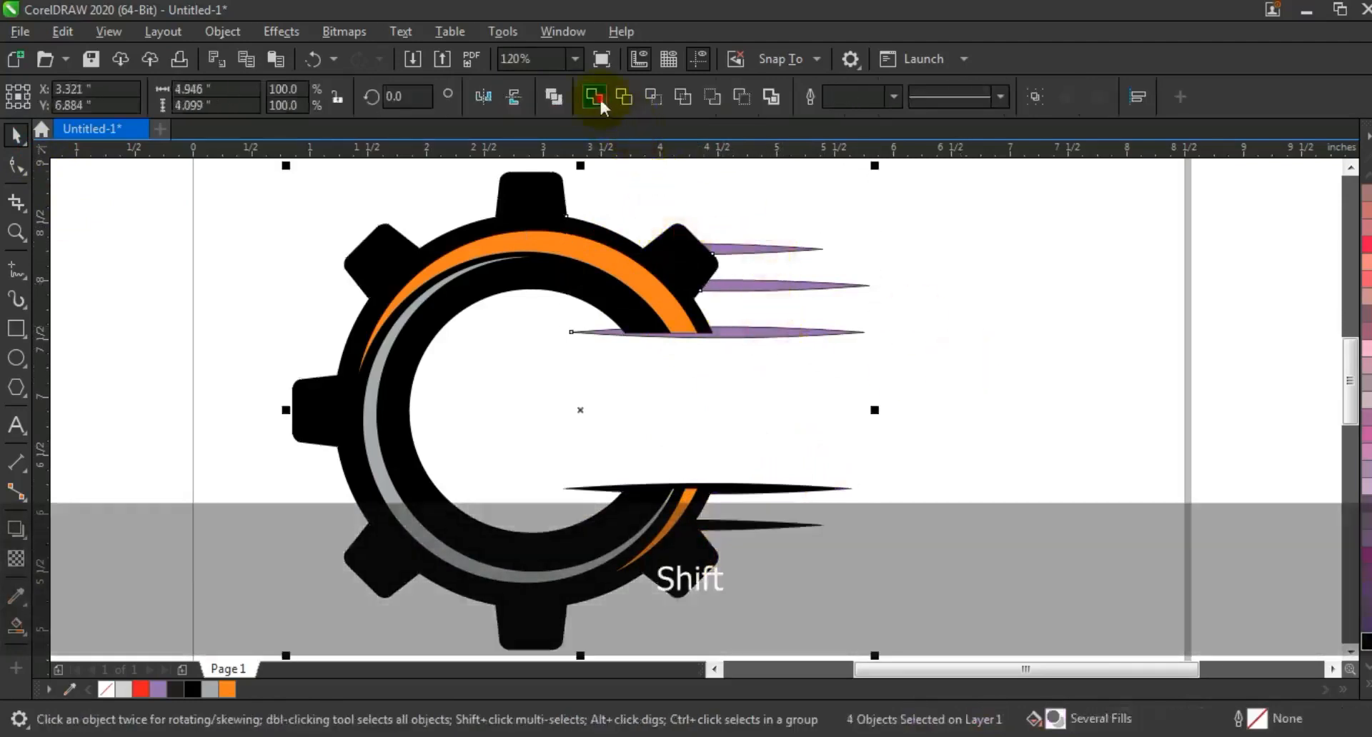
pyautogui.click(600, 104)
pyautogui.click(922, 366)
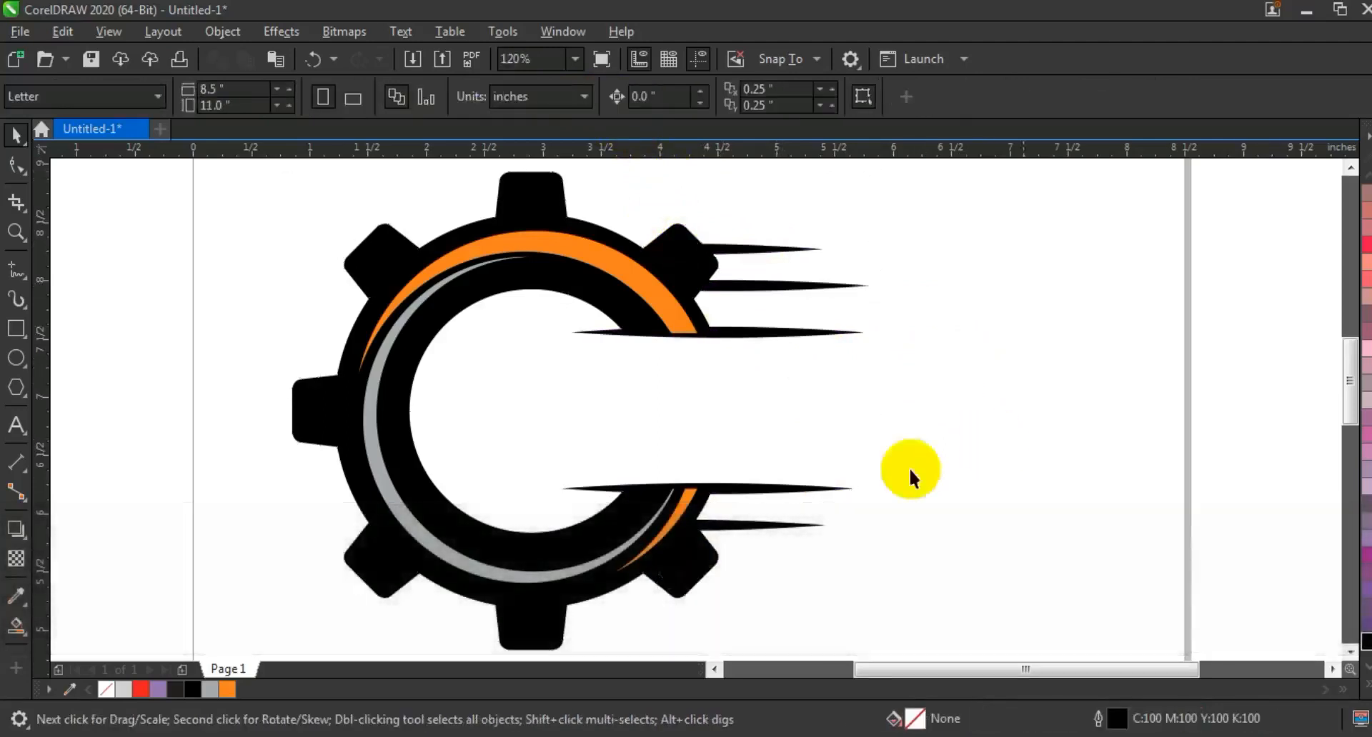
# - Add the artistic text "AUTO WORKSHOP" beside the gear in capitals
pyautogui.click(21, 429)
pyautogui.click(101, 420)
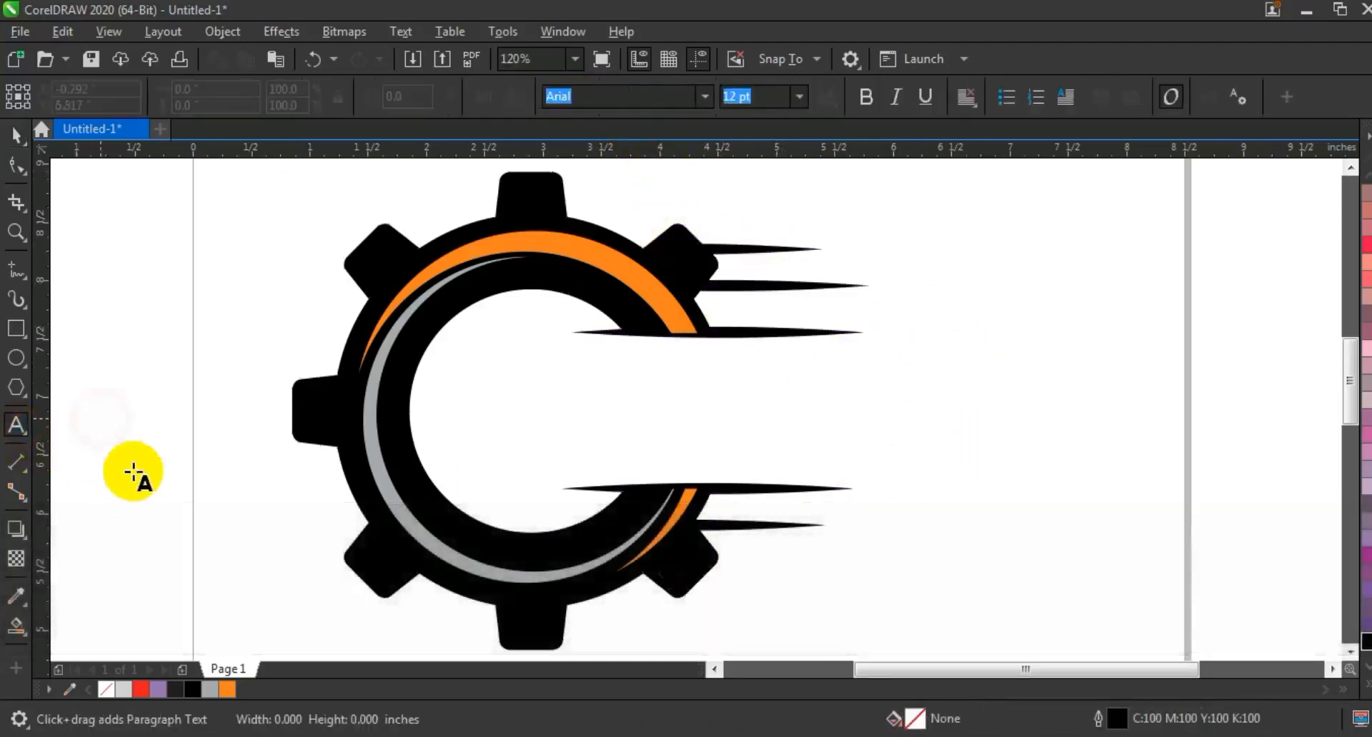
pyautogui.write('a')
pyautogui.press('BackSpace')
pyautogui.press('capslock')
pyautogui.write('AUTO WORK')
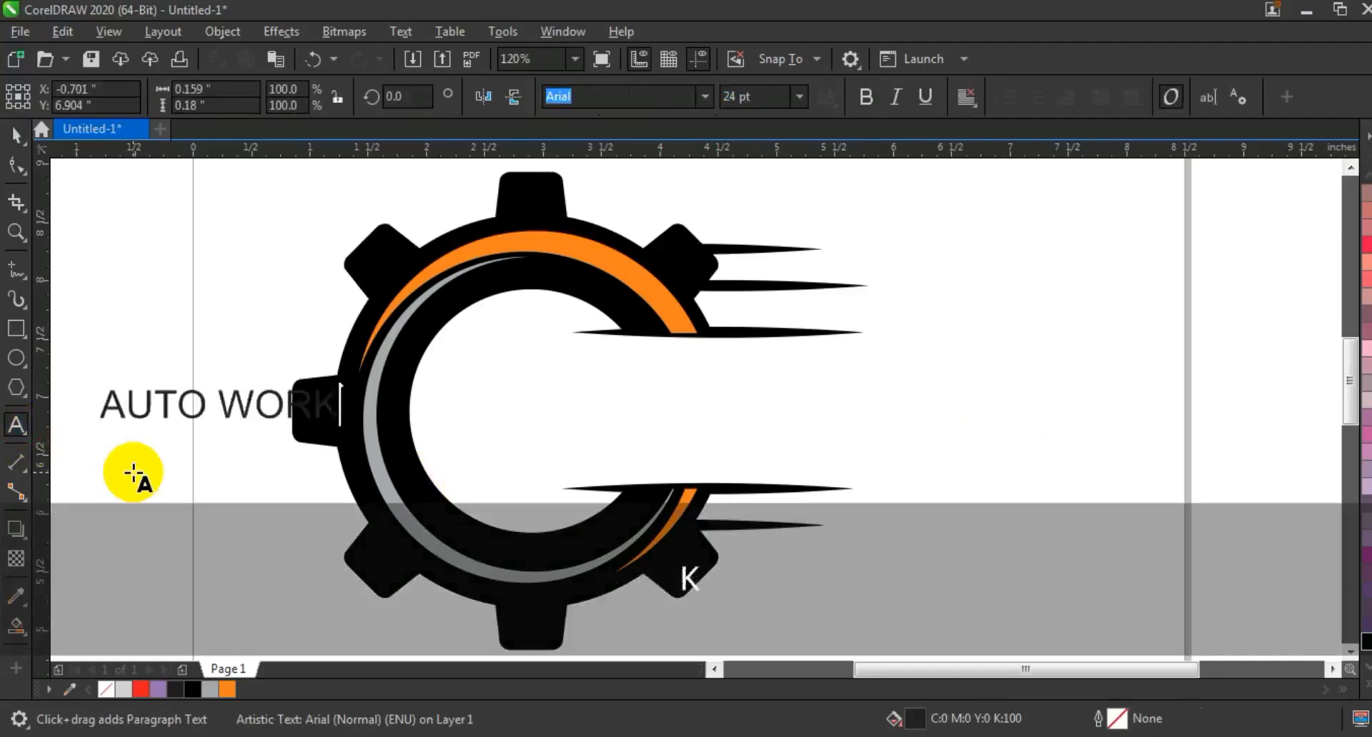
pyautogui.write('SHOP')
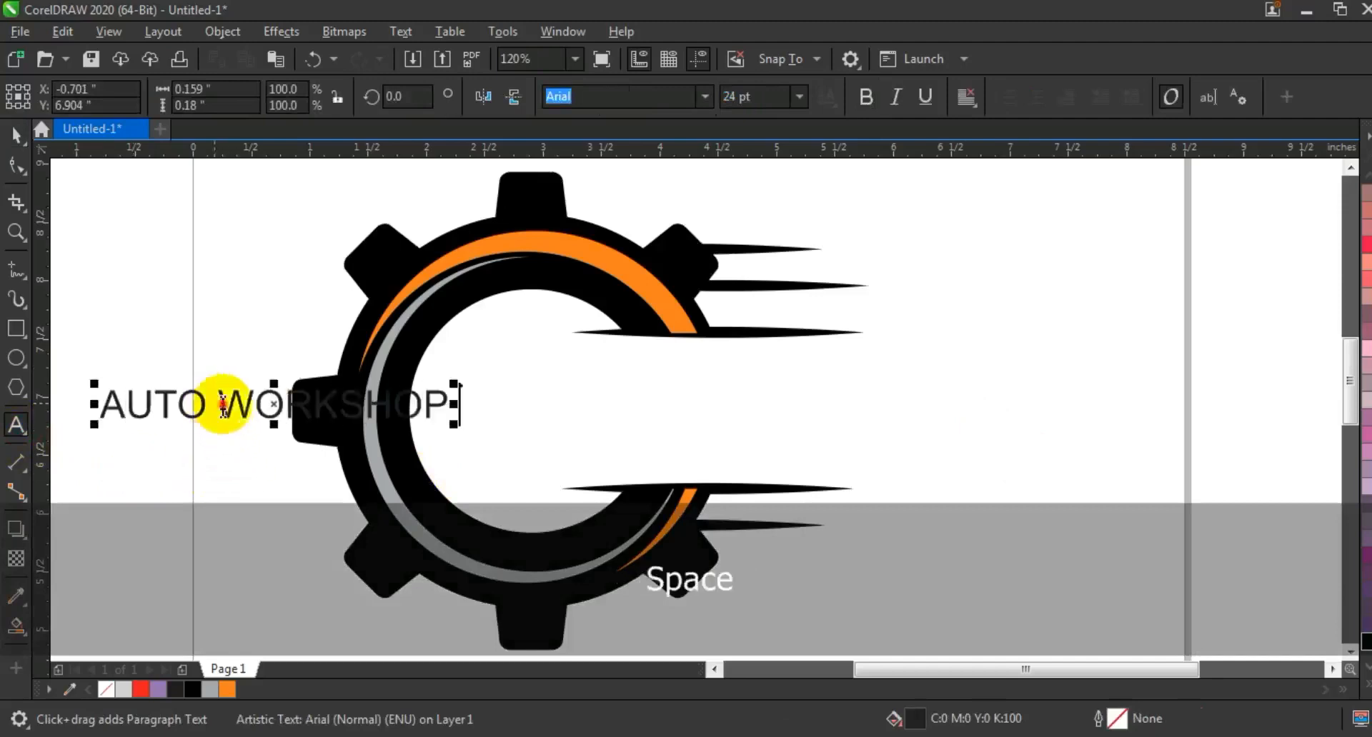
# - Cut WORKSHOP out of the text and paste it as a separate text object above AUTO
pyautogui.moveTo(221, 405); pyautogui.dragTo(499, 420)
pyautogui.hotkey('ctrl', 'x')
pyautogui.click(193, 260)
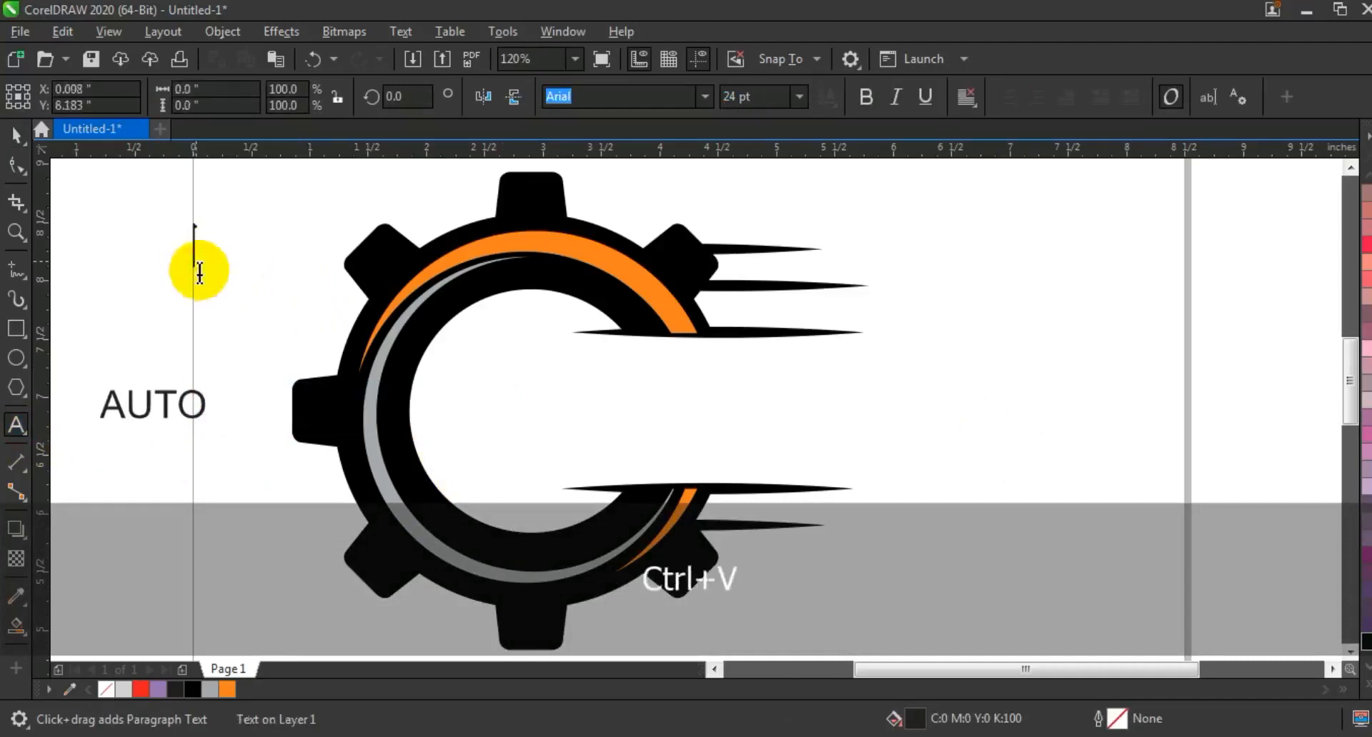
pyautogui.hotkey('ctrl', 'v')
pyautogui.click(16, 134)
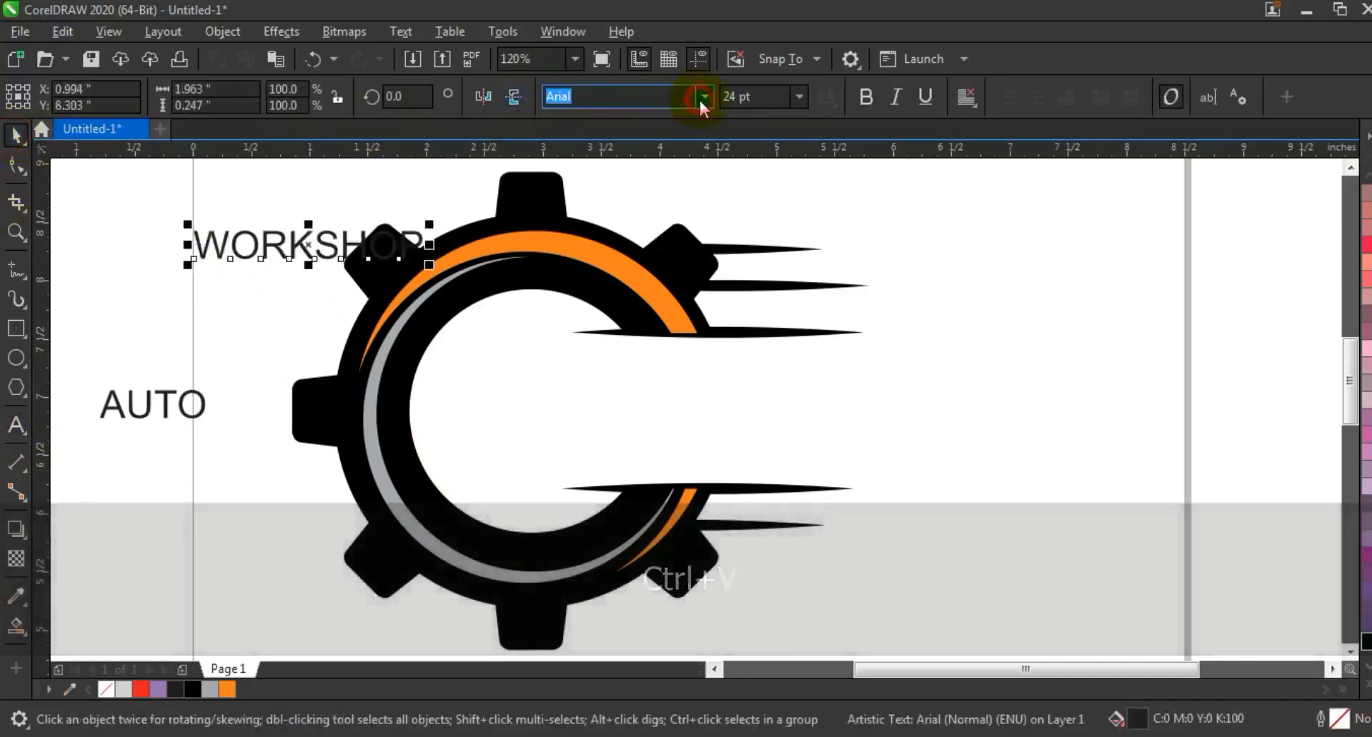
# - Set WORKSHOP in the a Astro Space font in black and enlarge it to about 6.13 by 0.76 inches across the C's opening
pyautogui.click(704, 97)
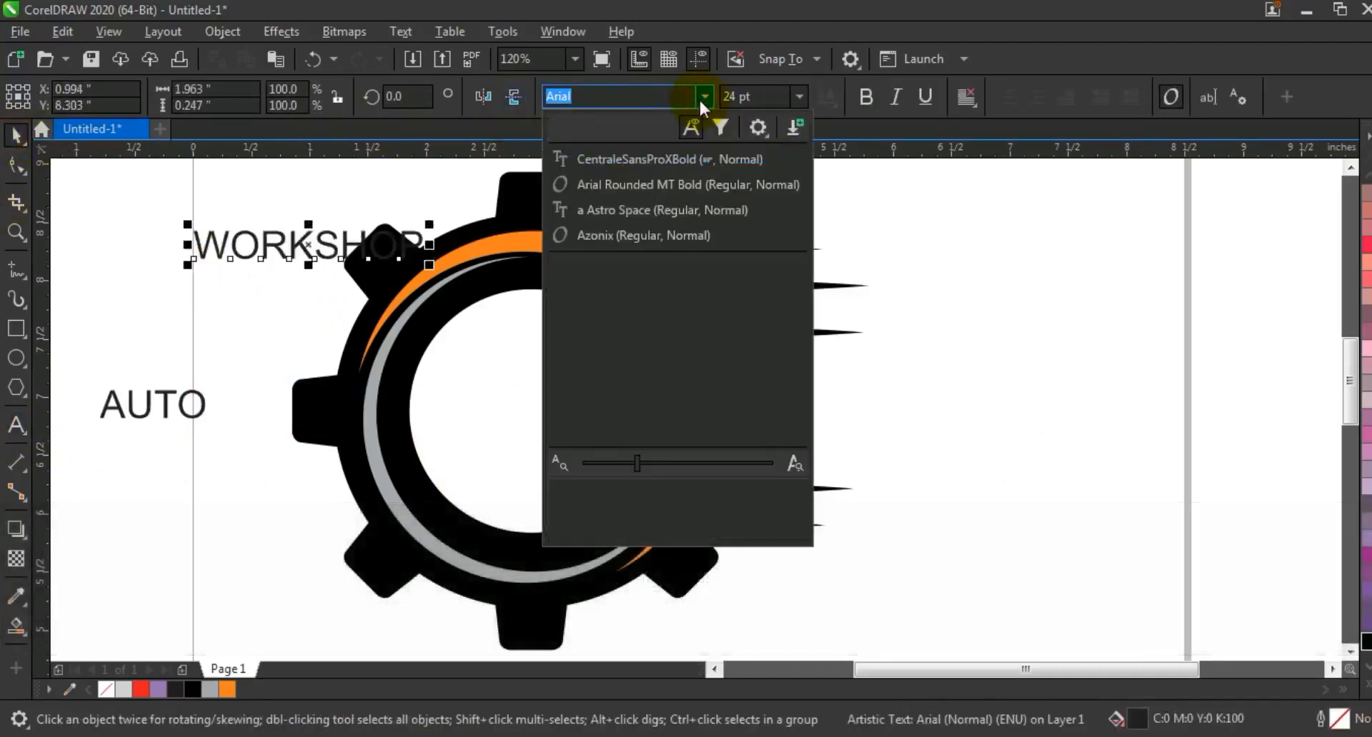
pyautogui.click(635, 209)
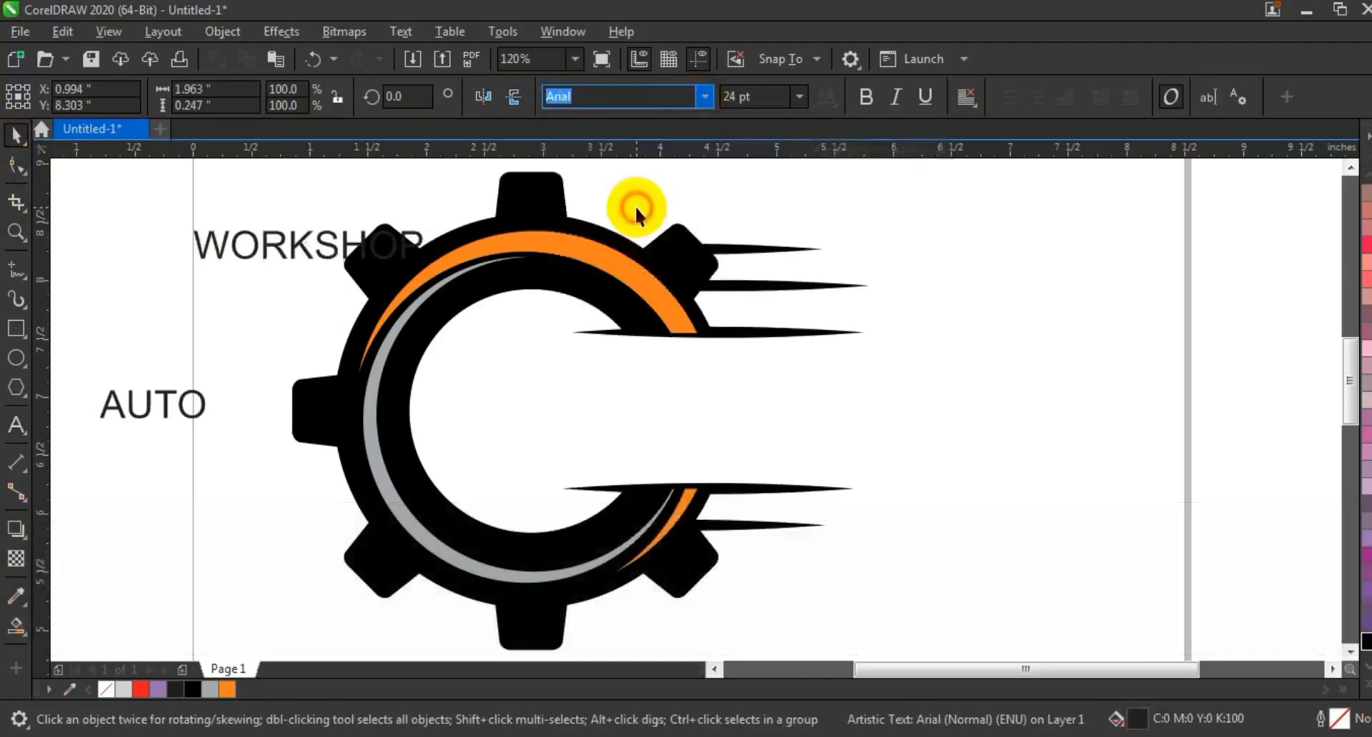
pyautogui.moveTo(327, 245); pyautogui.dragTo(638, 382)
pyautogui.press('F3')
pyautogui.moveTo(515, 438); pyautogui.dragTo(735, 500)
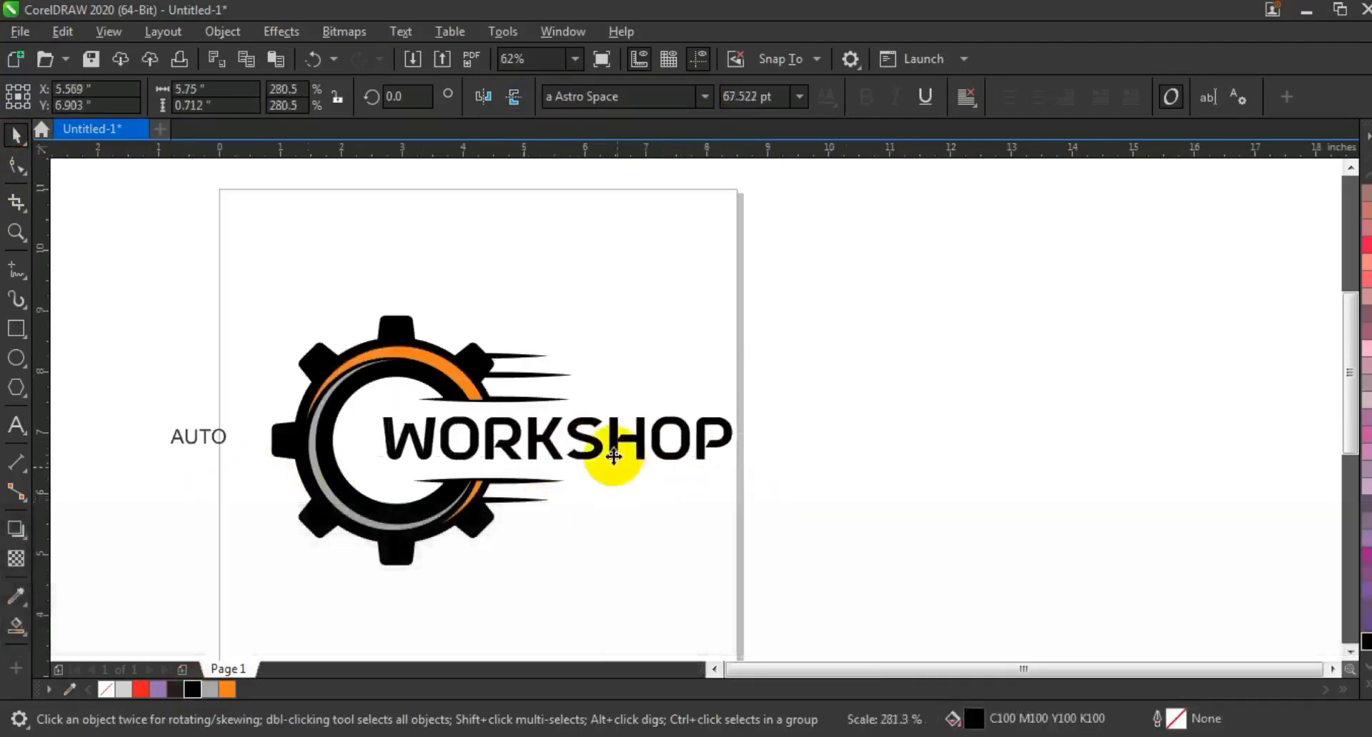
pyautogui.moveTo(613, 456); pyautogui.dragTo(581, 454)
pyautogui.moveTo(700, 472); pyautogui.dragTo(726, 475)
# - Slant the WORKSHOP text forward like italics and shift it slightly back into the C's opening
pyautogui.click(622, 444)
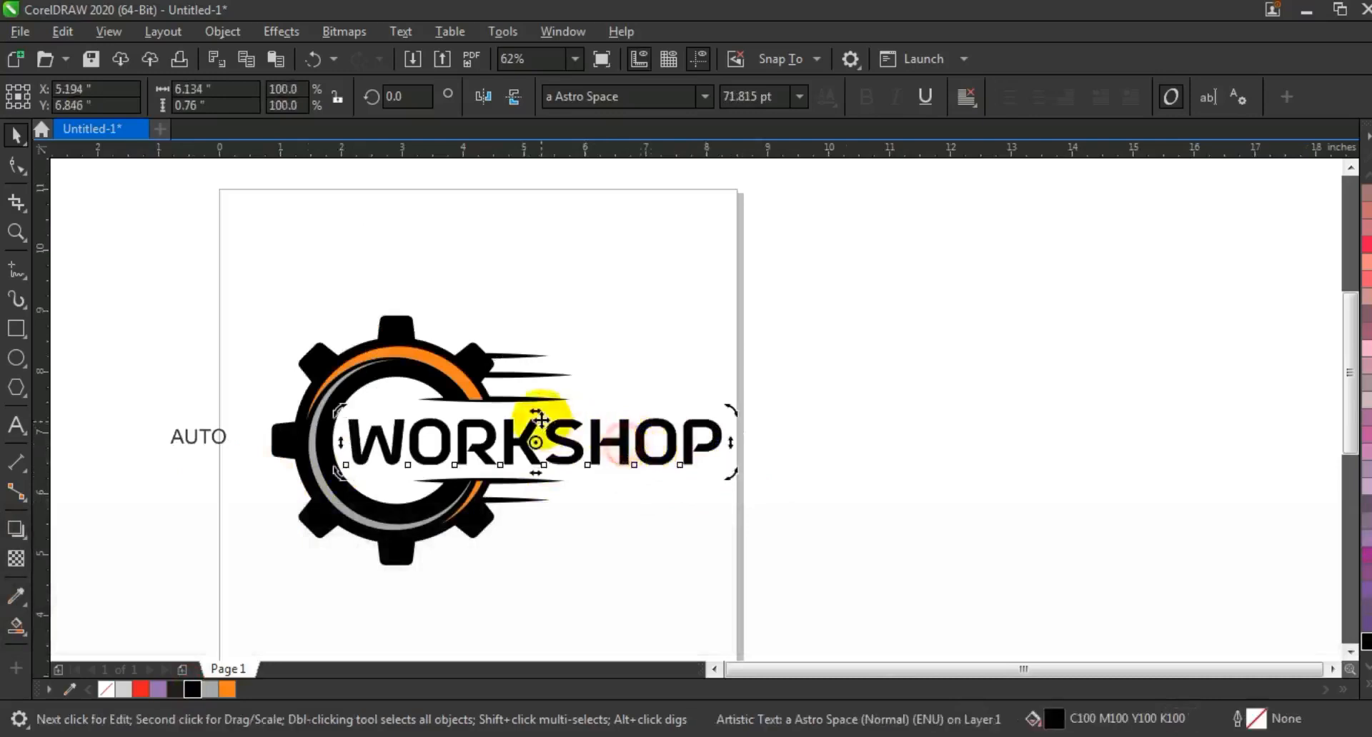
pyautogui.moveTo(538, 414); pyautogui.dragTo(550, 413)
pyautogui.moveTo(543, 473); pyautogui.dragTo(542, 474)
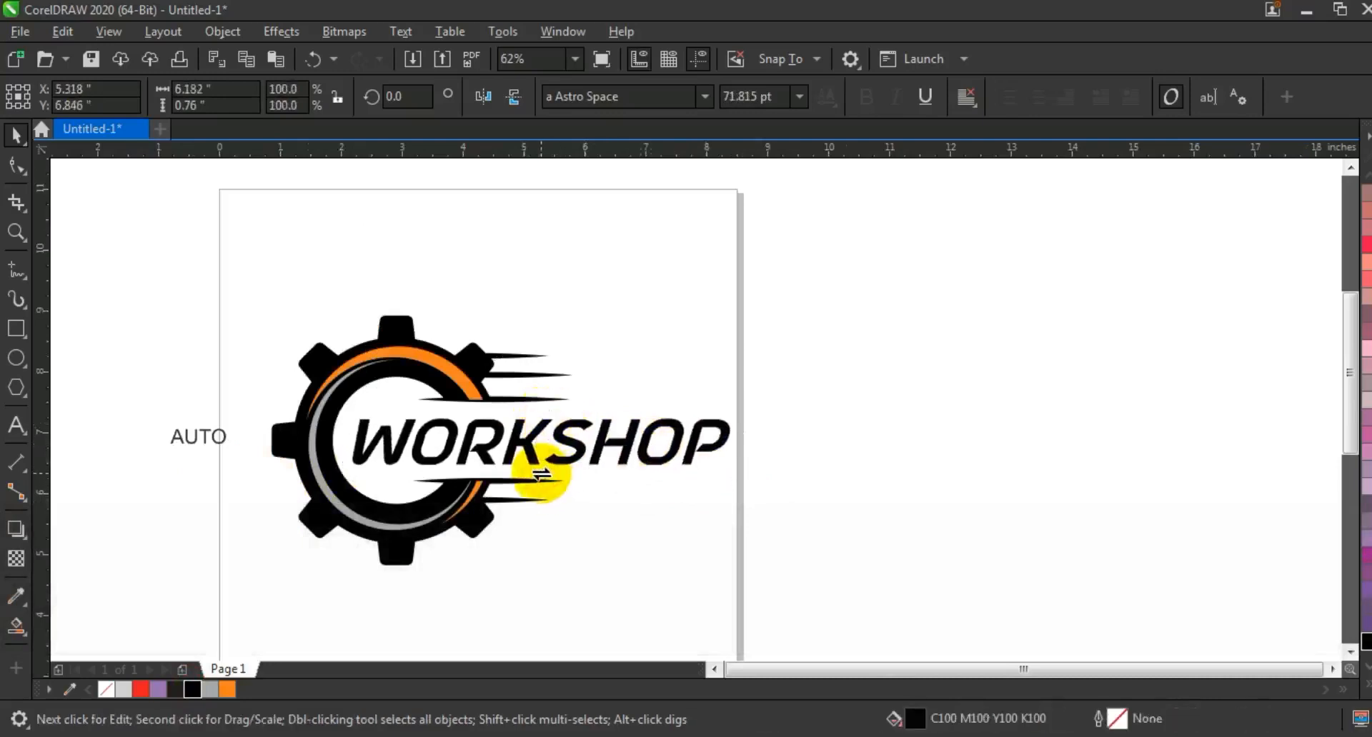
pyautogui.click(633, 508)
pyautogui.moveTo(646, 460); pyautogui.dragTo(635, 461)
# - Stretch the WORKSHOP text taller and scale it to about 5.97 by 0.86 inches
pyautogui.click(559, 426)
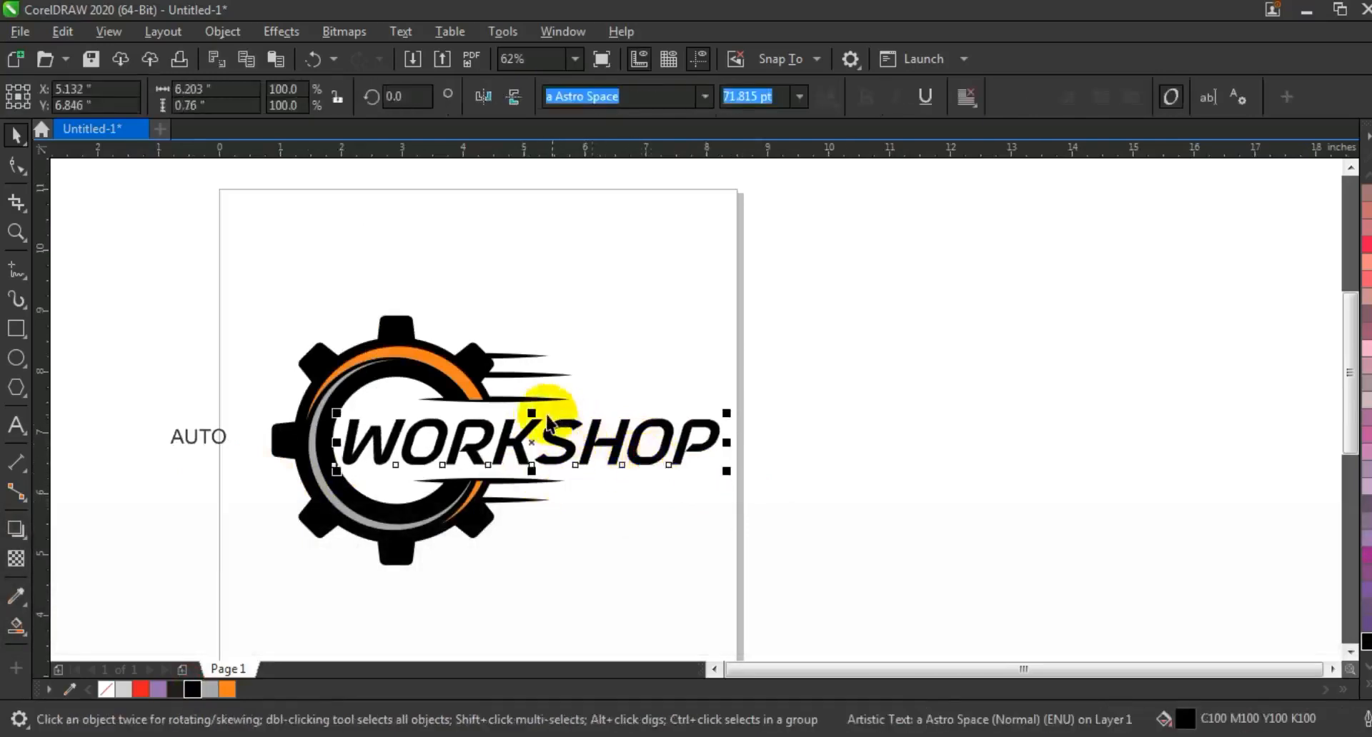
pyautogui.moveTo(532, 413); pyautogui.dragTo(540, 407)
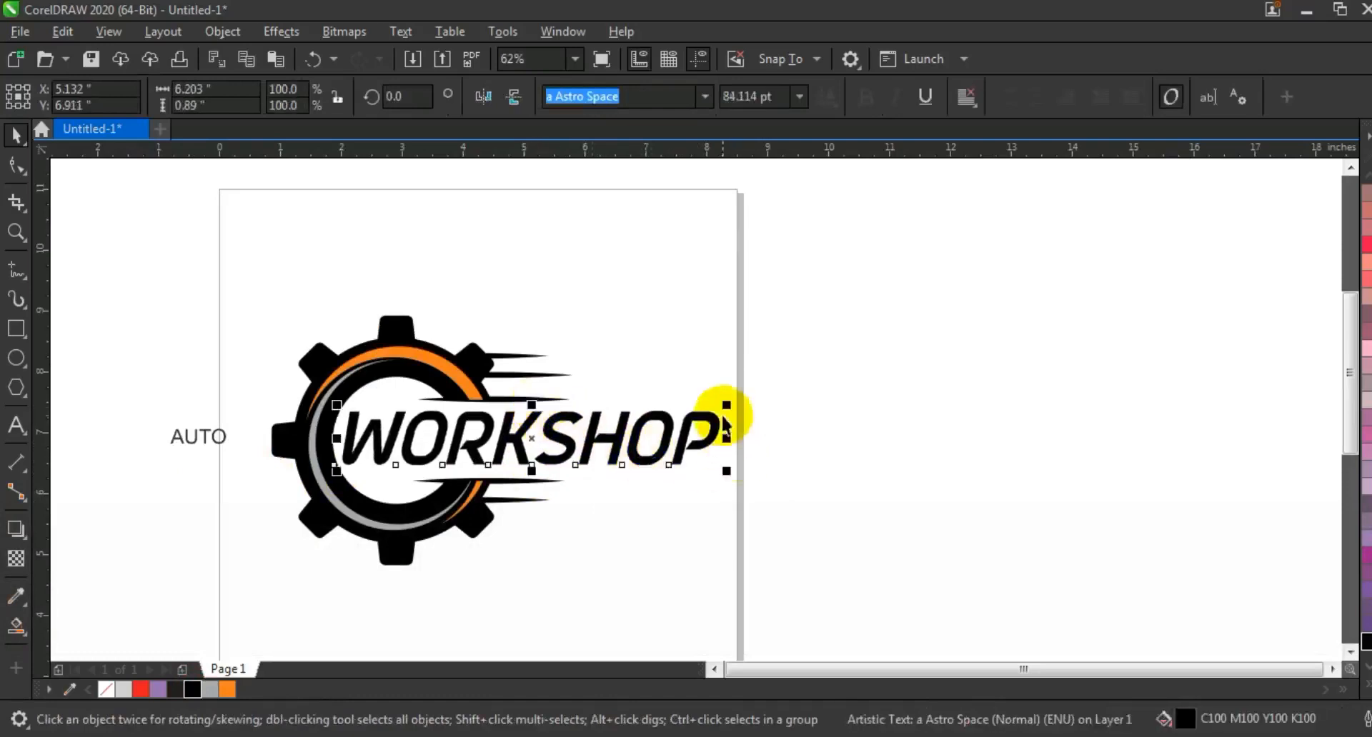
pyautogui.moveTo(726, 409); pyautogui.dragTo(713, 407)
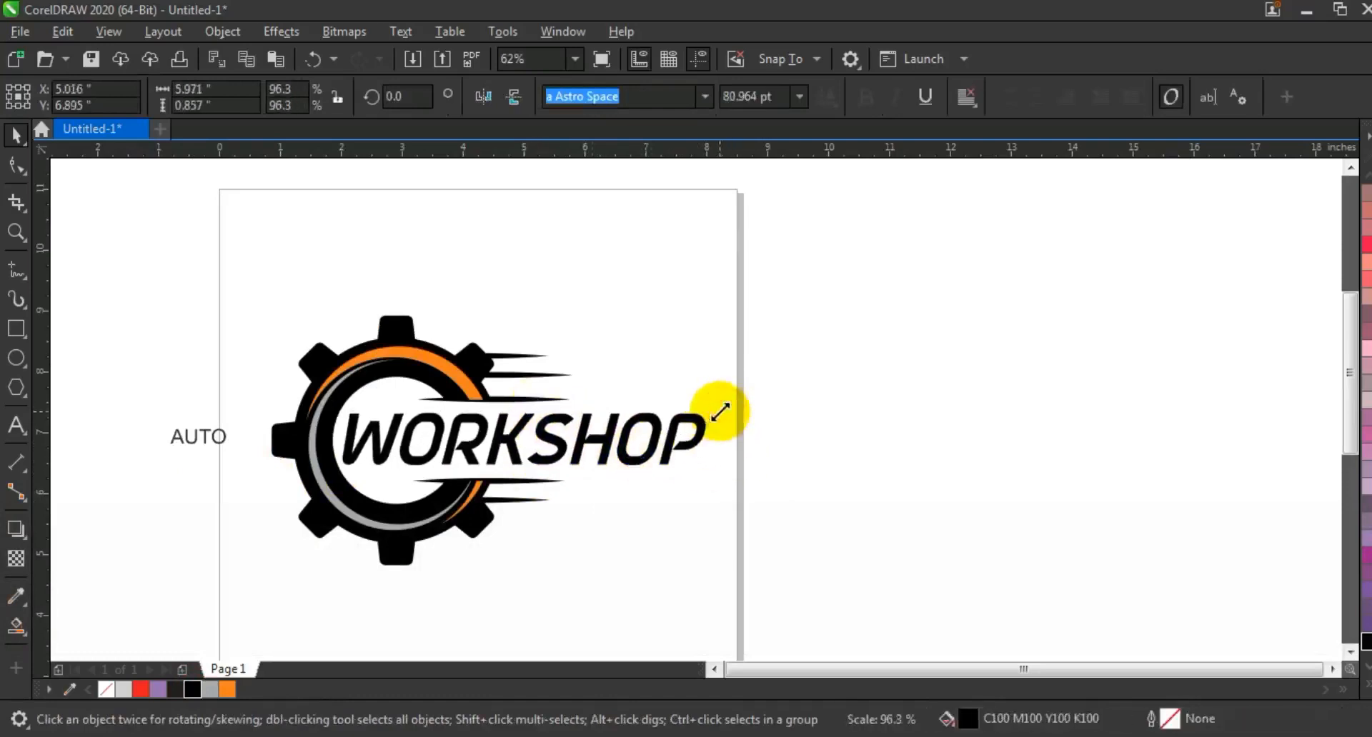
pyautogui.click(551, 461)
# - Set AUTO in the a Astro Space font, place it above the W of WORKSHOP, and fill it with orange
pyautogui.click(184, 438)
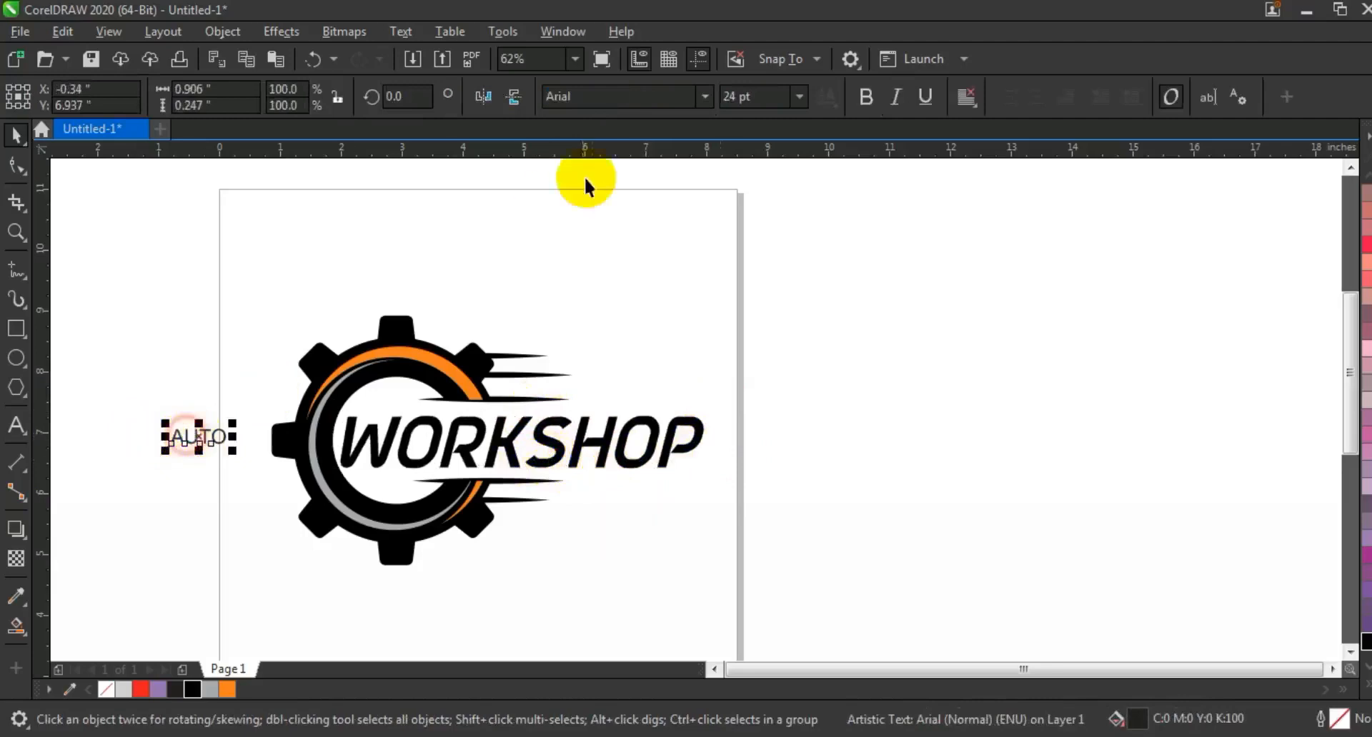
pyautogui.click(576, 93)
pyautogui.click(702, 96)
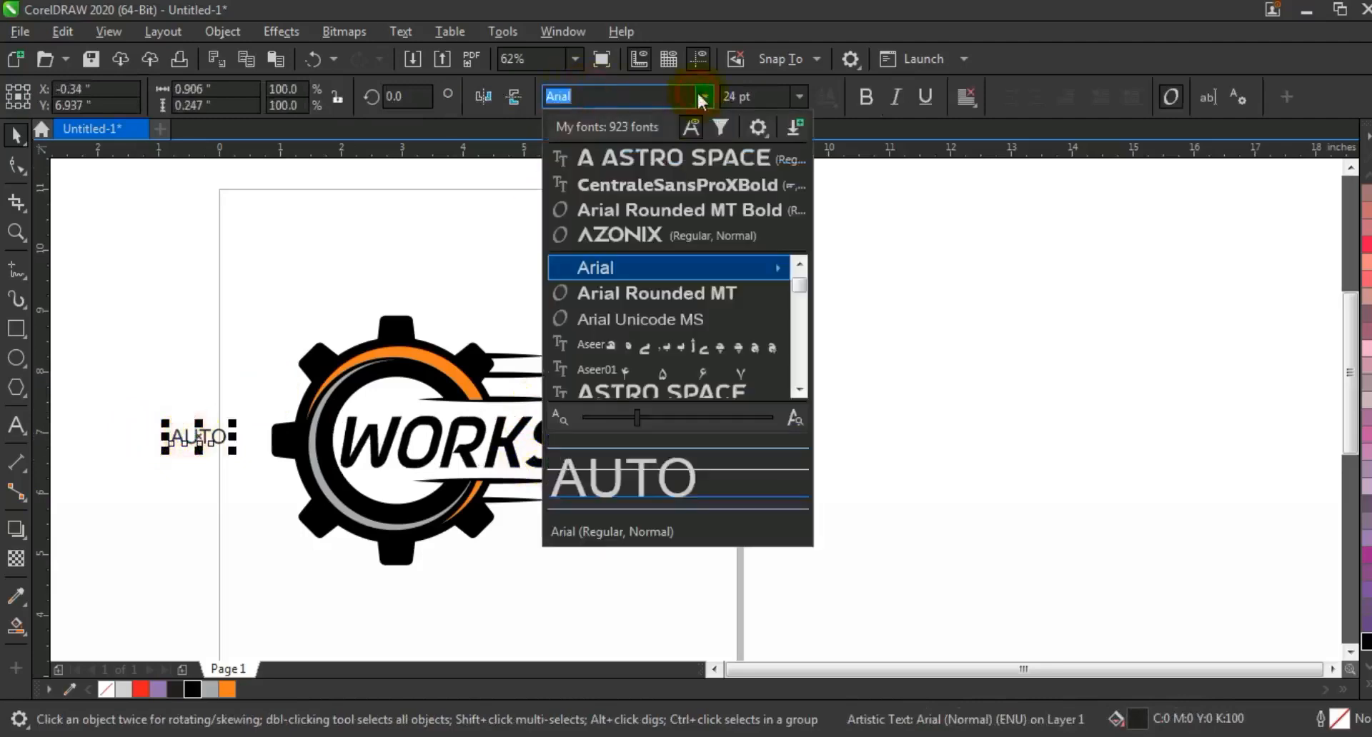
pyautogui.click(673, 153)
pyautogui.moveTo(187, 432); pyautogui.dragTo(207, 436)
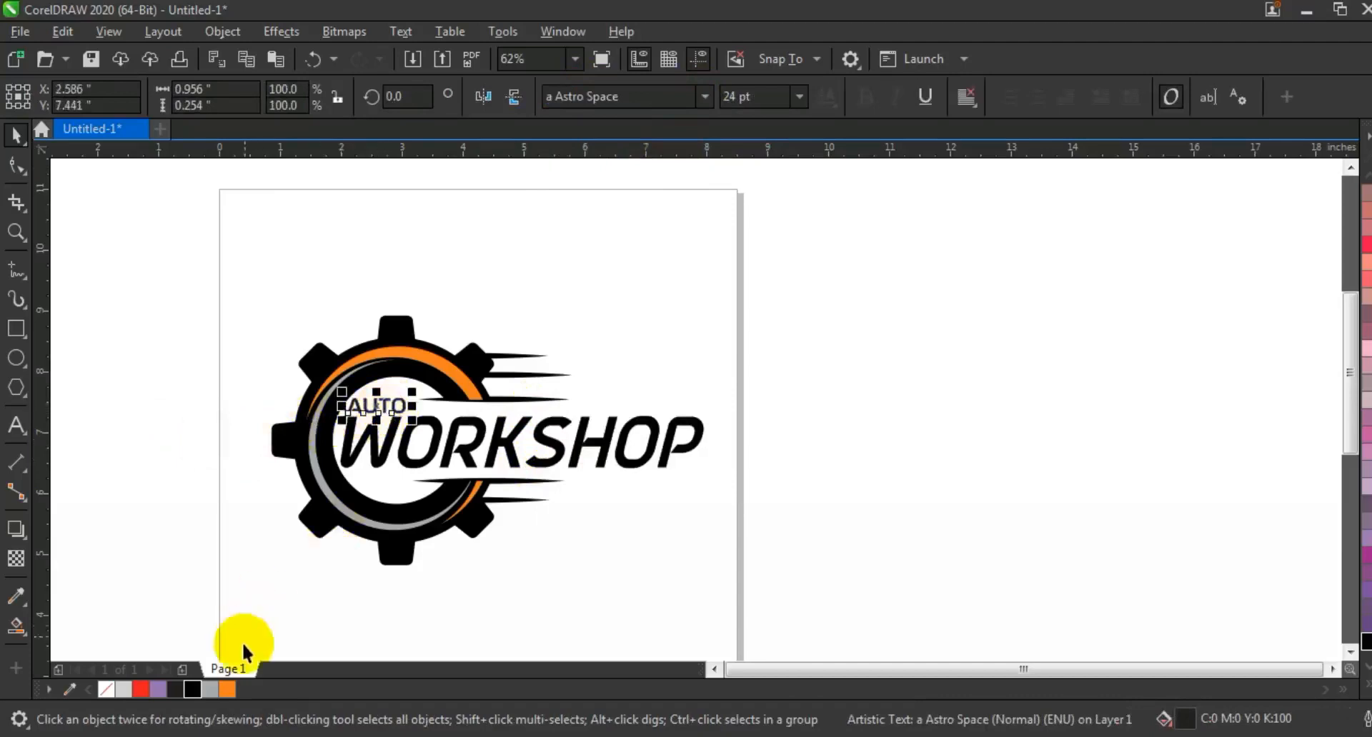
pyautogui.click(226, 689)
pyautogui.click(199, 466)
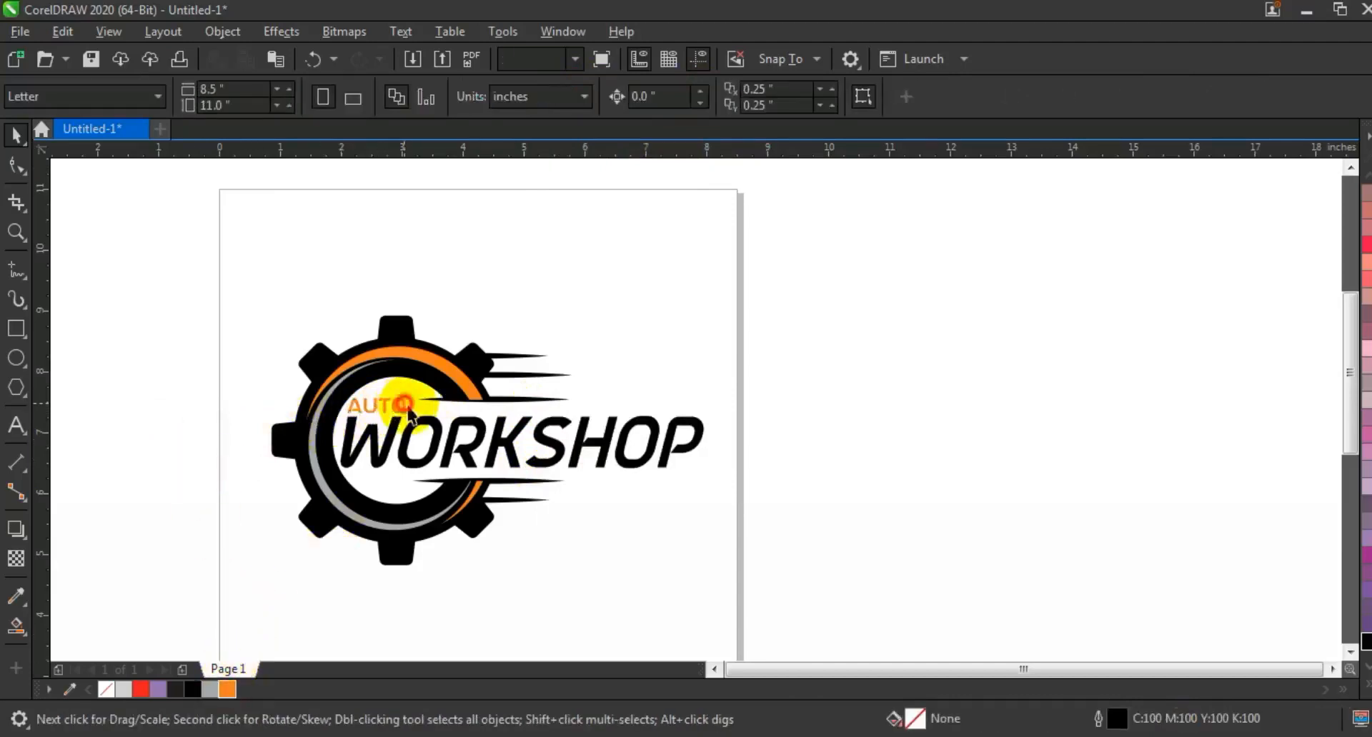
# - Scale AUTO and WORKSHOP down slightly together and reposition them inside the C's opening
pyautogui.click(408, 414)
pyautogui.keyDown('shift'); pyautogui.click(405, 457); pyautogui.keyUp('shift')
pyautogui.moveTo(711, 472); pyautogui.dragTo(695, 471)
pyautogui.moveTo(545, 458); pyautogui.dragTo(536, 457)
pyautogui.click(646, 544)
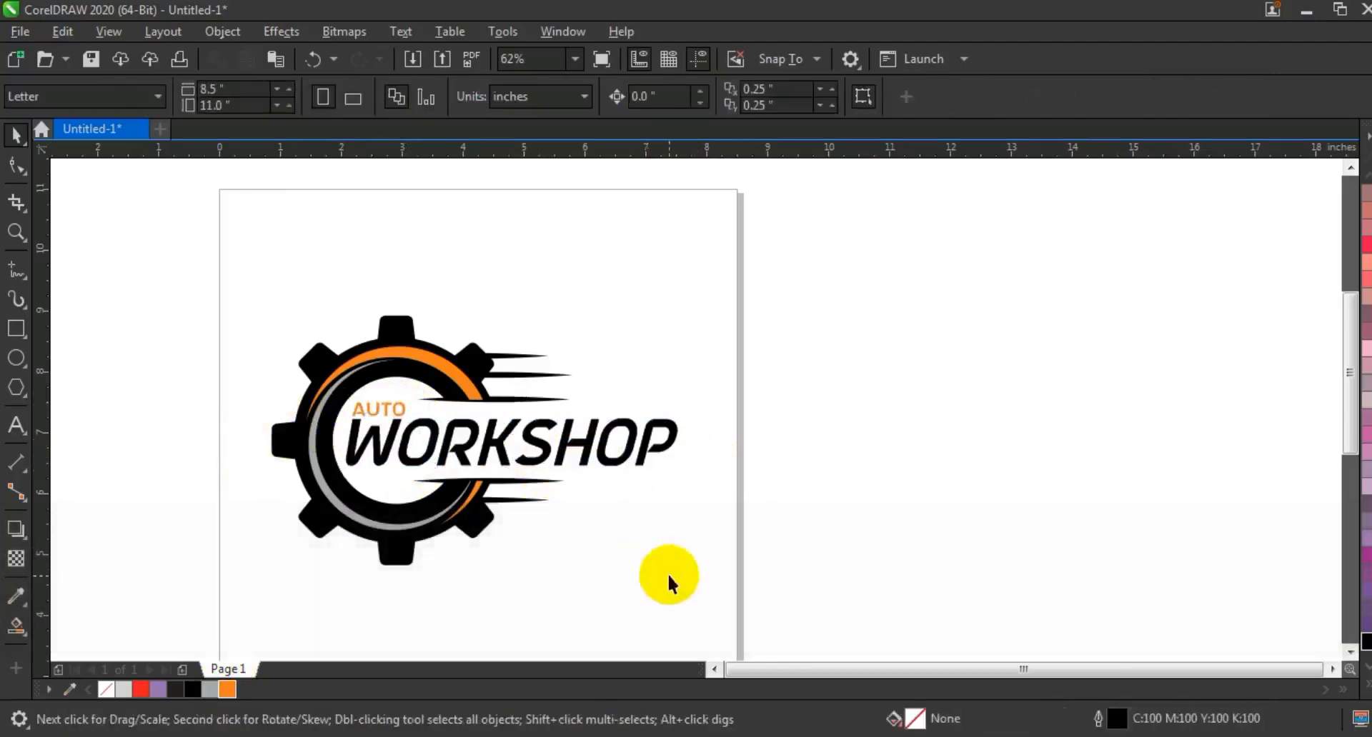
# - Examine the complete logo enlarged in the full-screen preview
pyautogui.click(668, 573)
pyautogui.press('F3')
pyautogui.click(16, 232)
pyautogui.moveTo(377, 331); pyautogui.dragTo(801, 561)
pyautogui.press('F9')
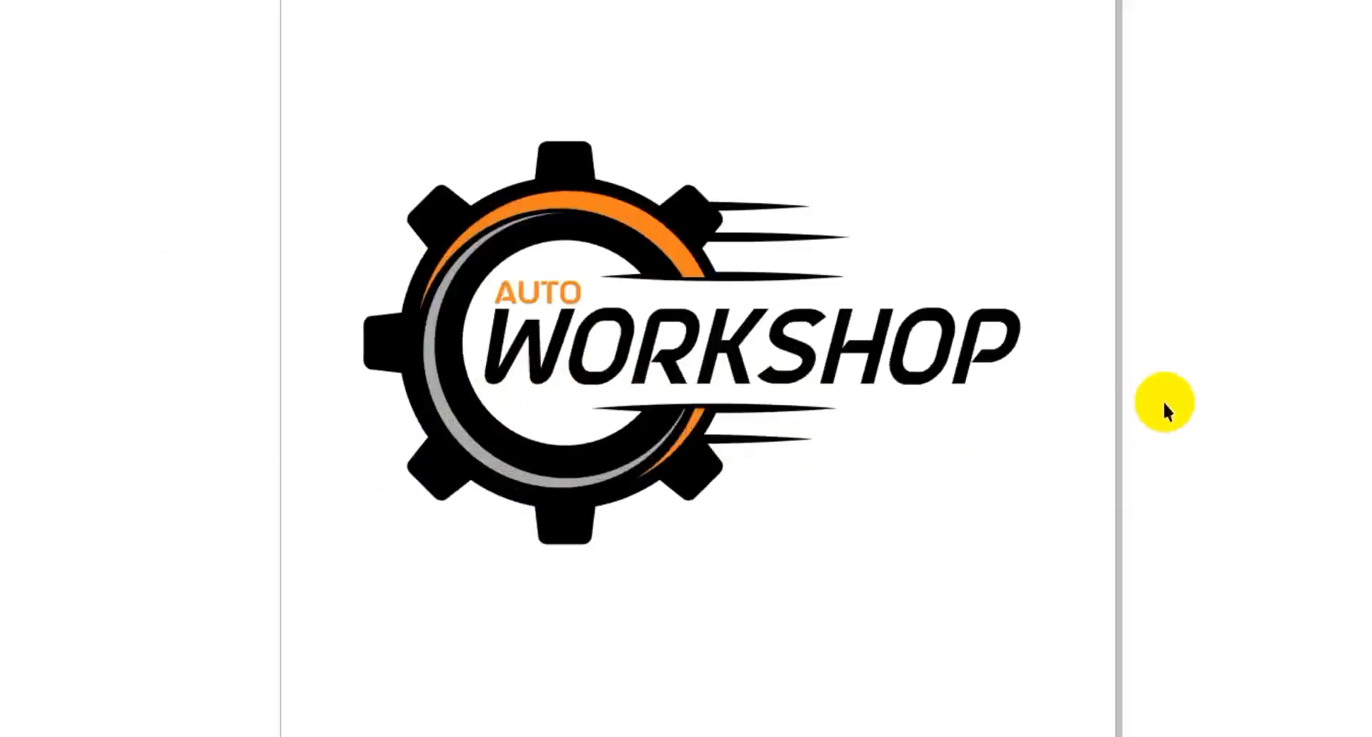